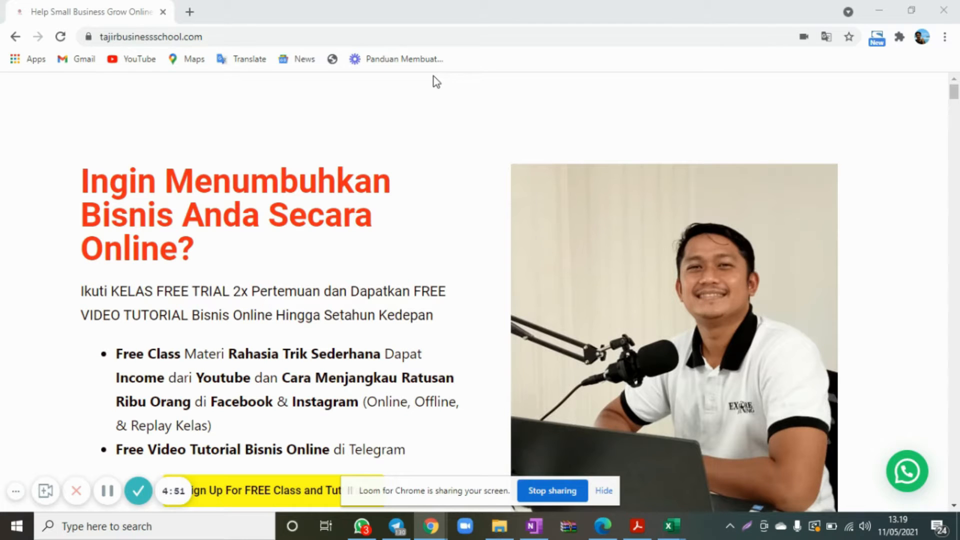
click(237, 39)
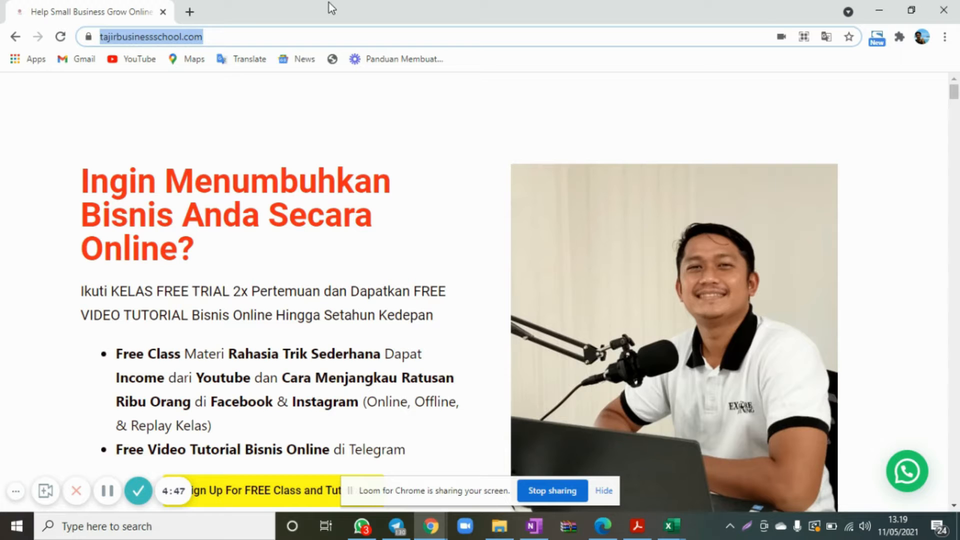
click(899, 38)
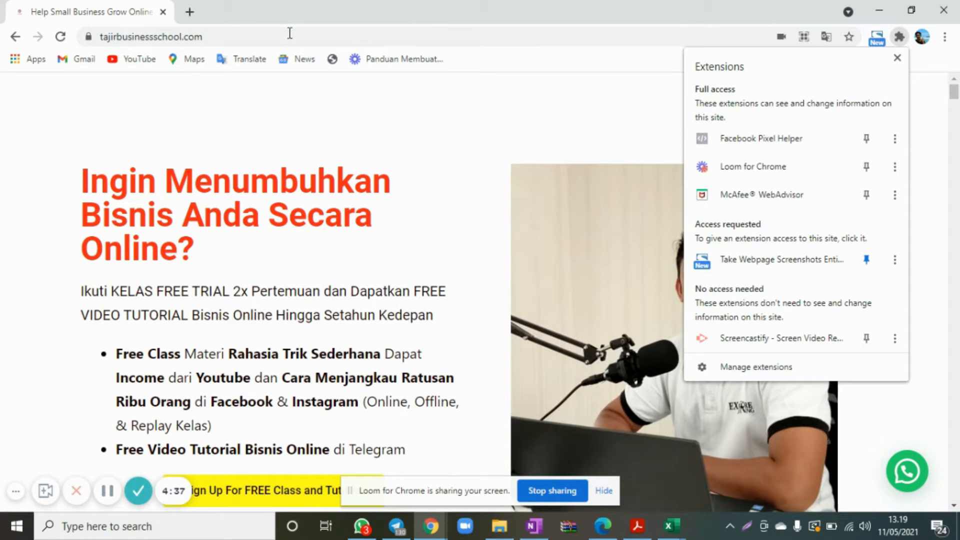
Open tajirbusinessschool.com/wp-admin and log in to the WordPress dashboard with the prefilled credentials.
click(227, 40)
click(227, 40)
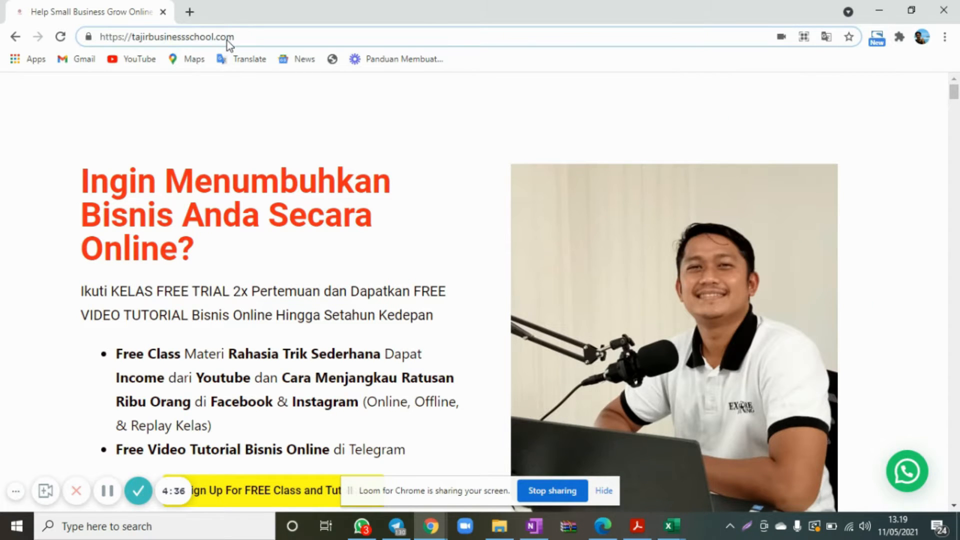
text(/)
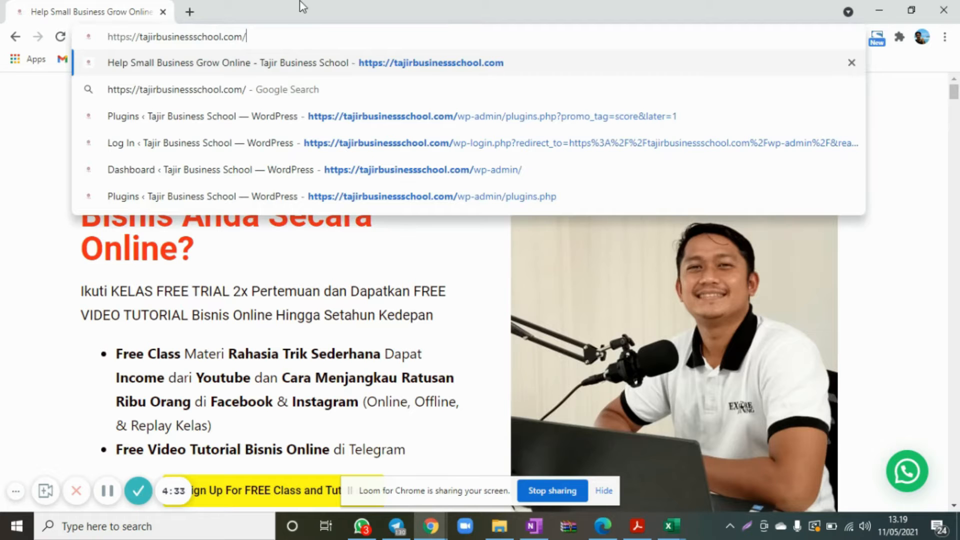
text(wp-admin)
key(Return)
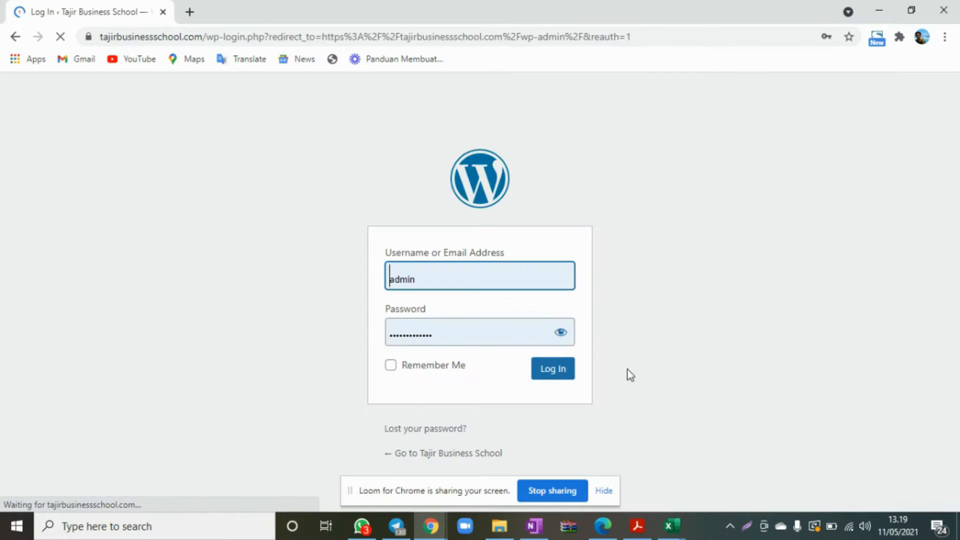
click(568, 369)
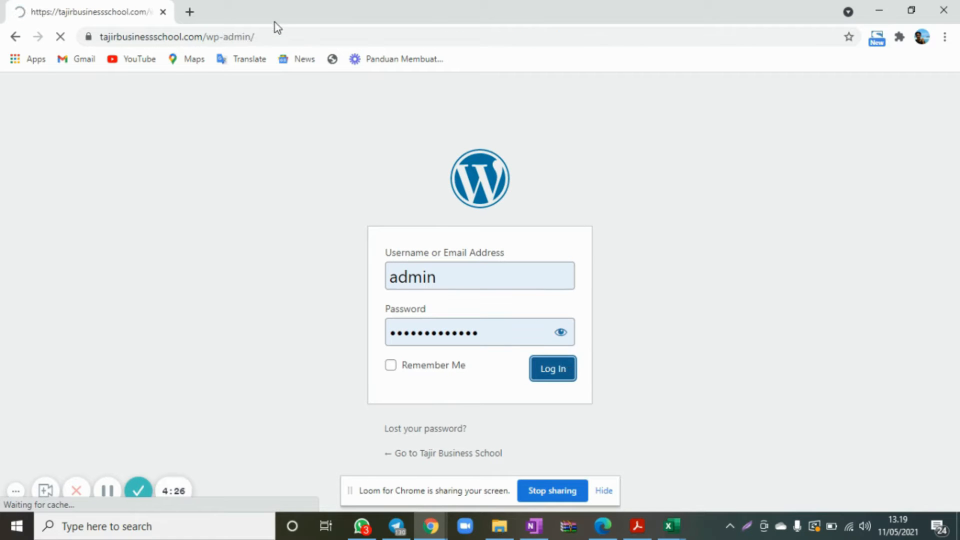
Open Facebook Ads Manager at facebook.com/adsmanager in a new browser tab.
click(198, 18)
click(236, 38)
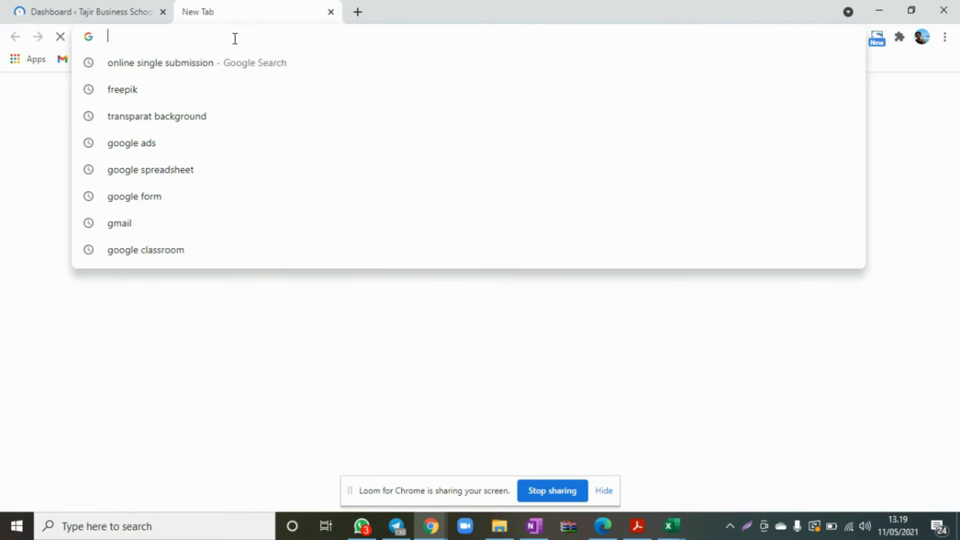
text(facebook.com)
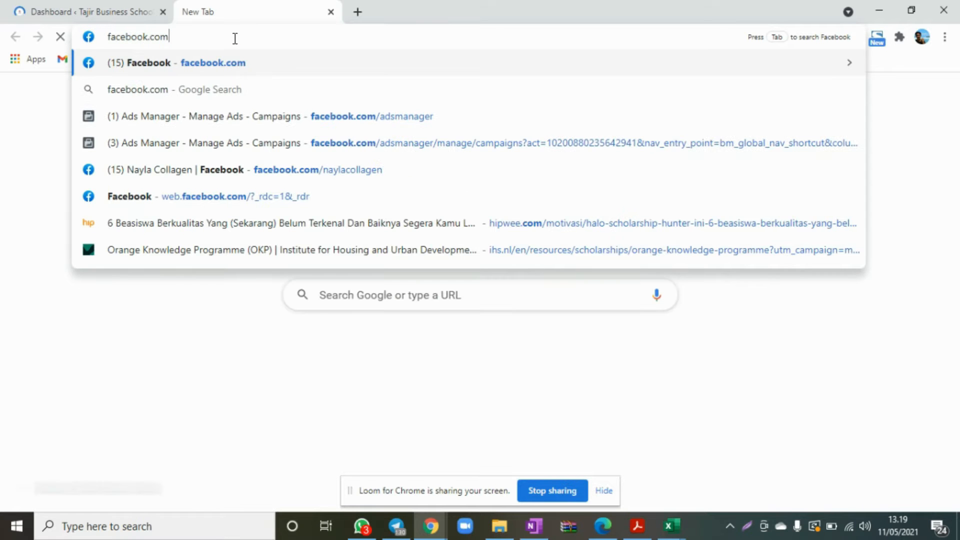
text(/adsm)
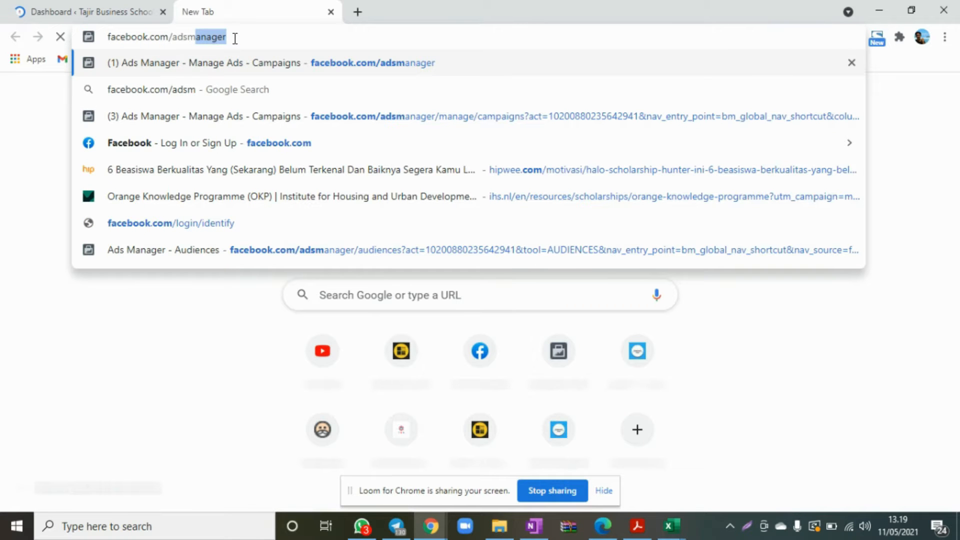
key(Return)
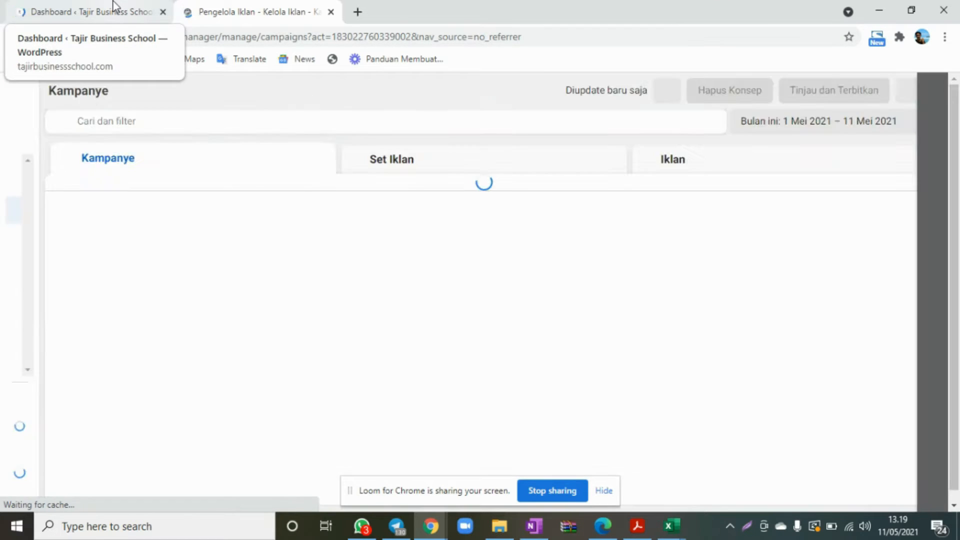
Go from Ads Manager to the Events Manager (Pengelola Peristiwa).
click(113, 5)
click(271, 7)
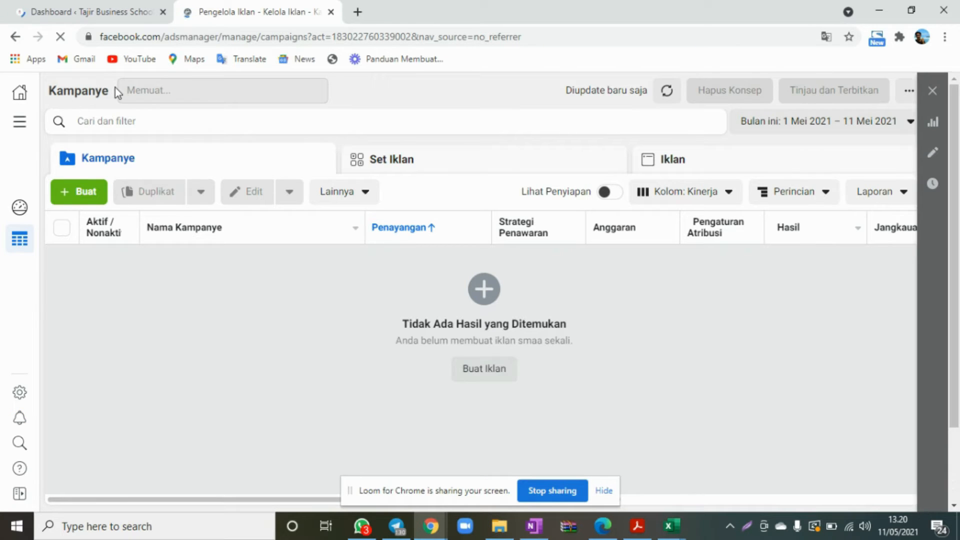
click(19, 128)
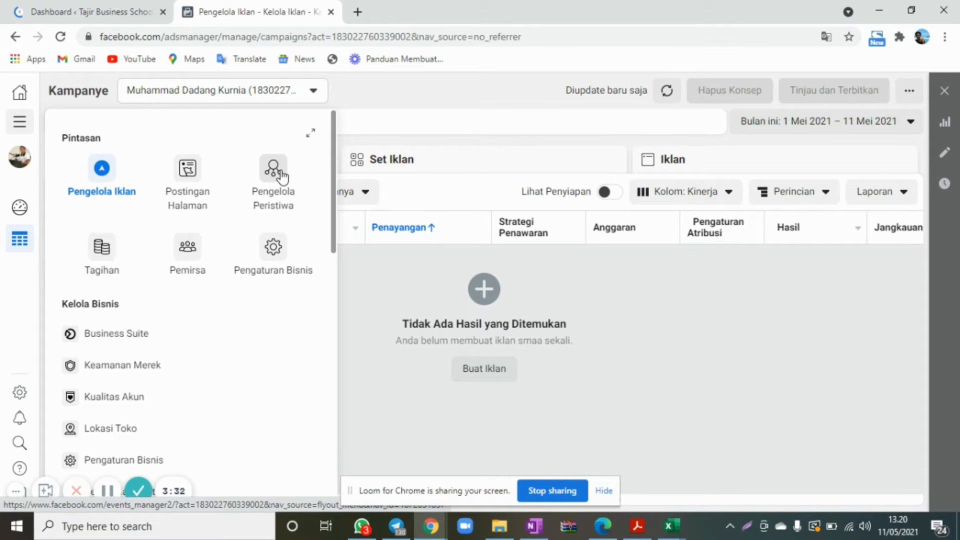
click(283, 176)
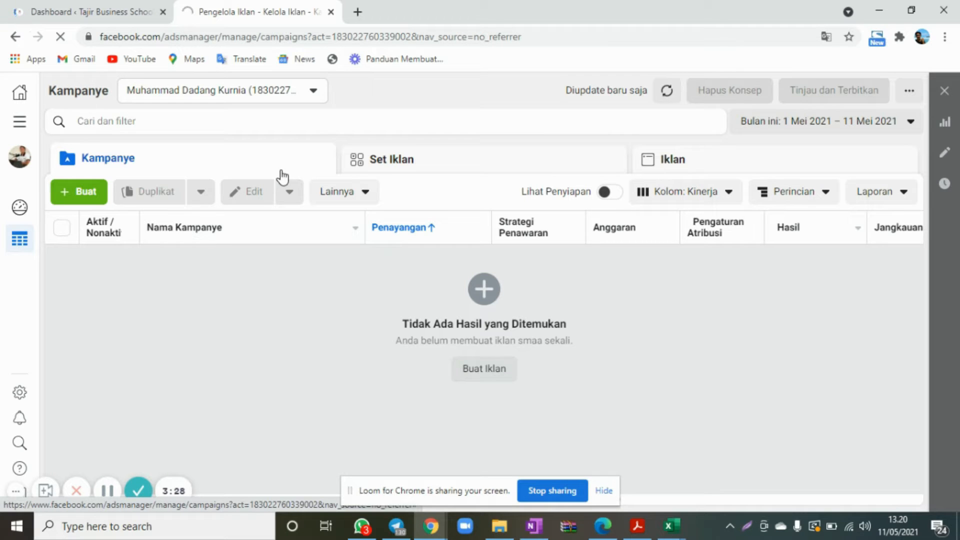
Switch to the WordPress dashboard and open the page for adding new plugins.
click(50, 10)
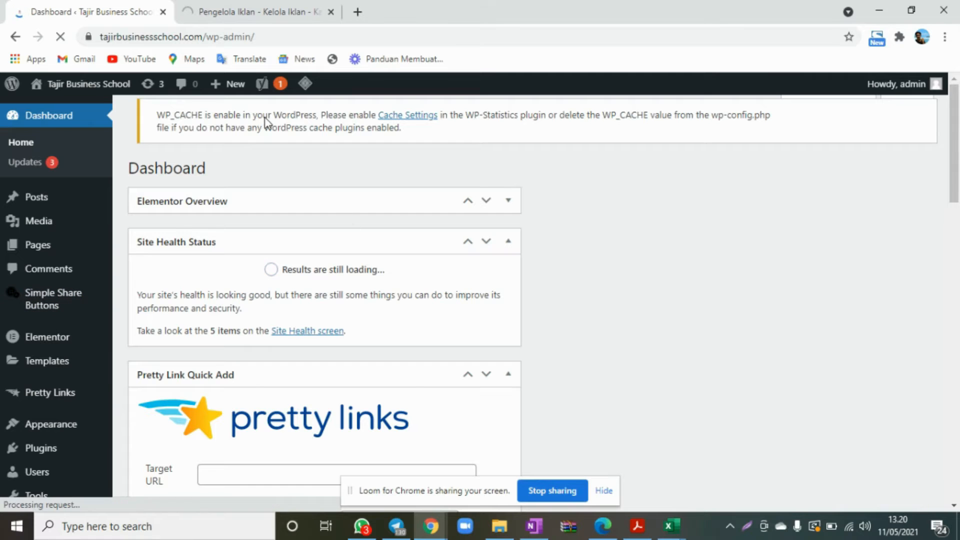
scroll(361, 397, down, 3)
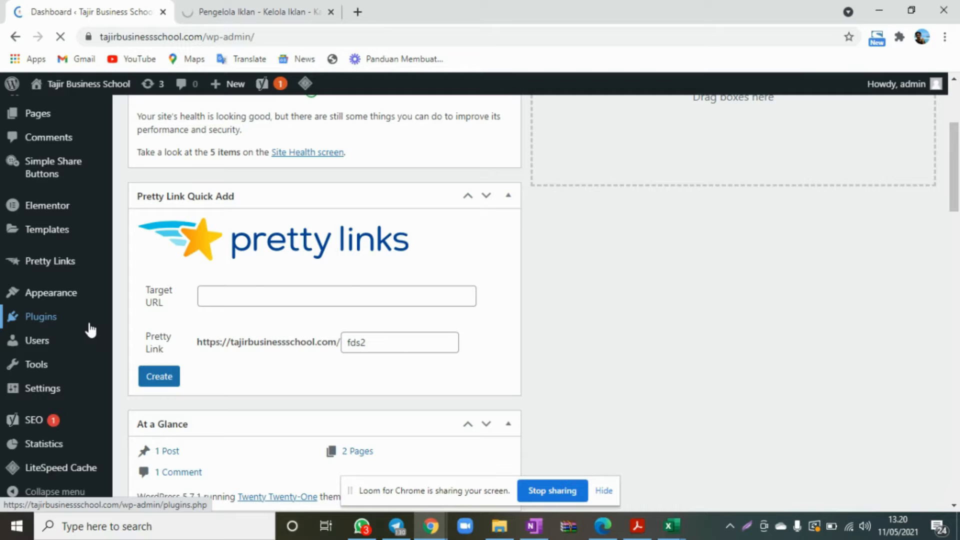
mouse_move(50, 326)
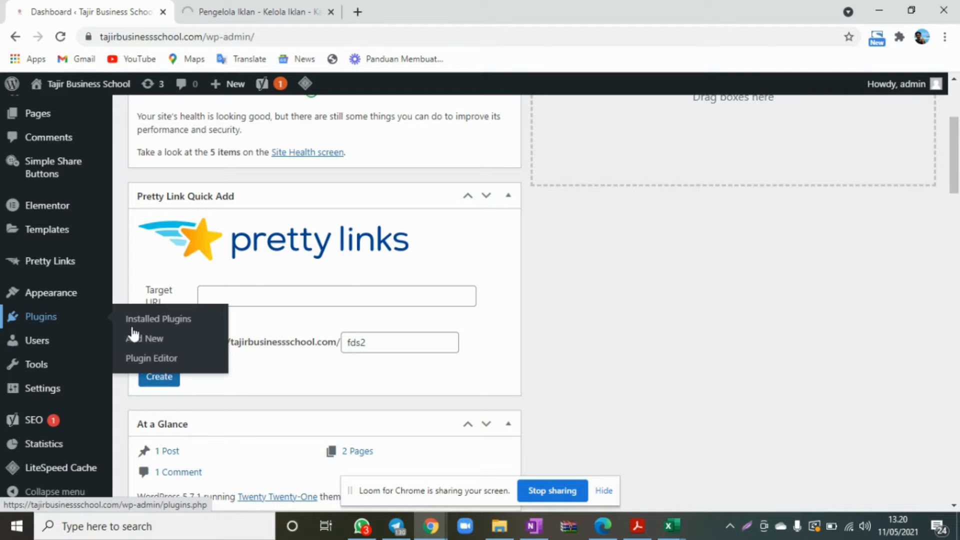
click(140, 342)
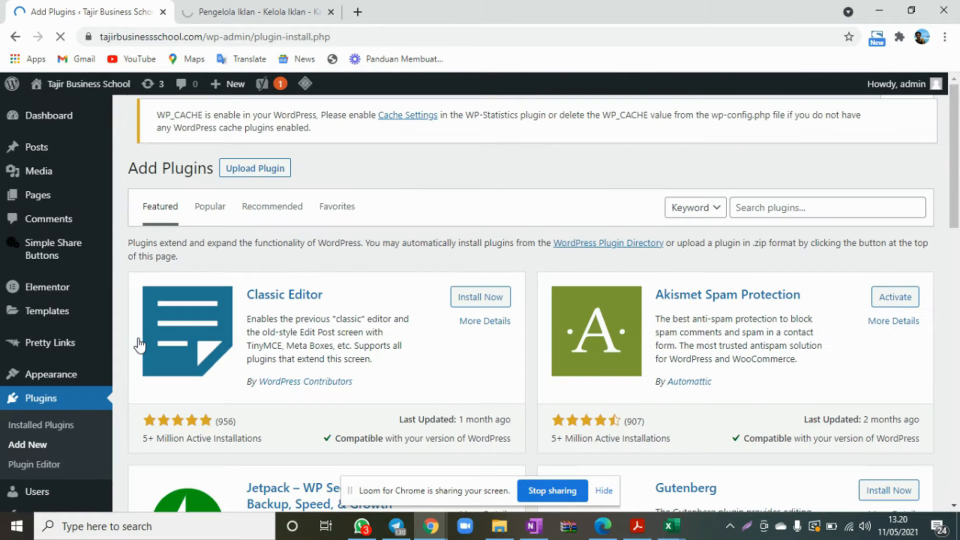
Search the plugin directory for "pixel caffeine" and install the Pixel Caffeine plugin.
click(805, 208)
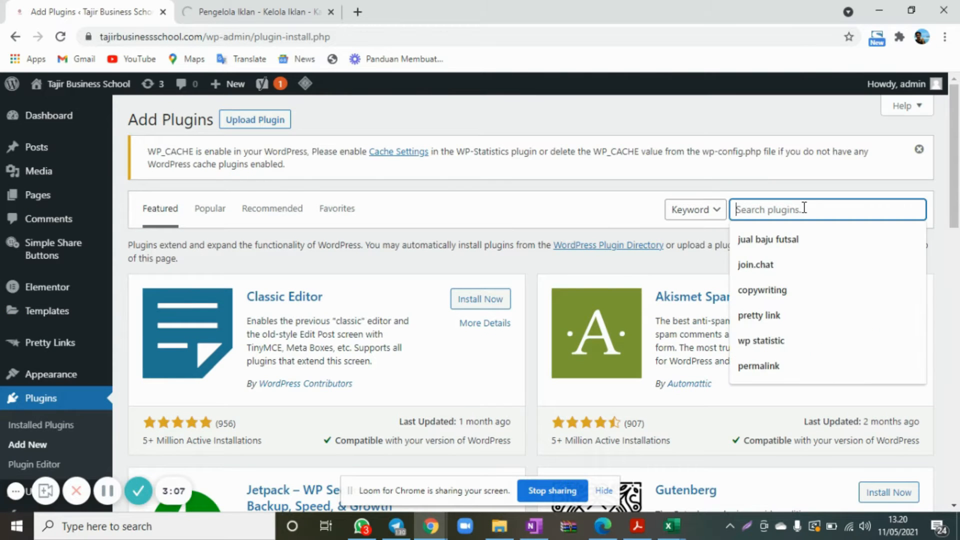
text(pixel)
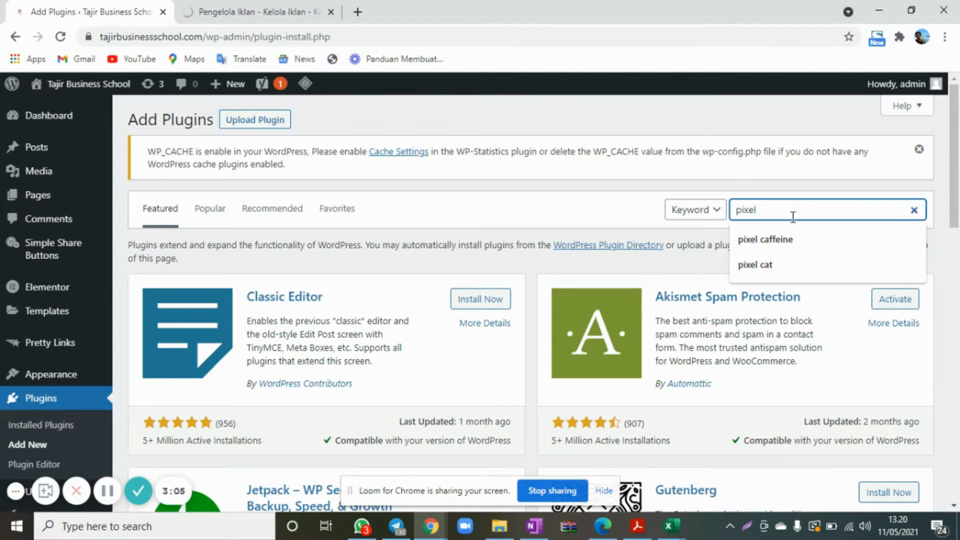
click(776, 215)
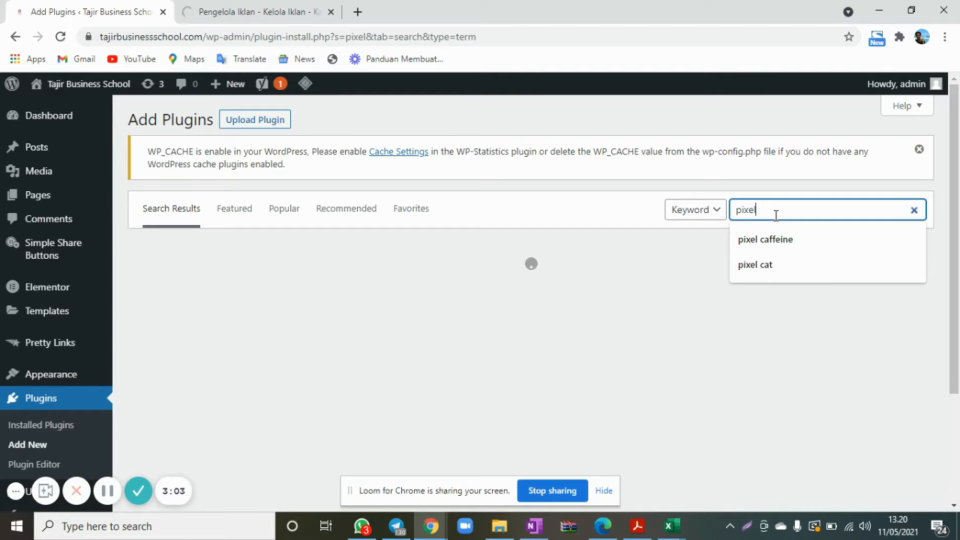
click(776, 238)
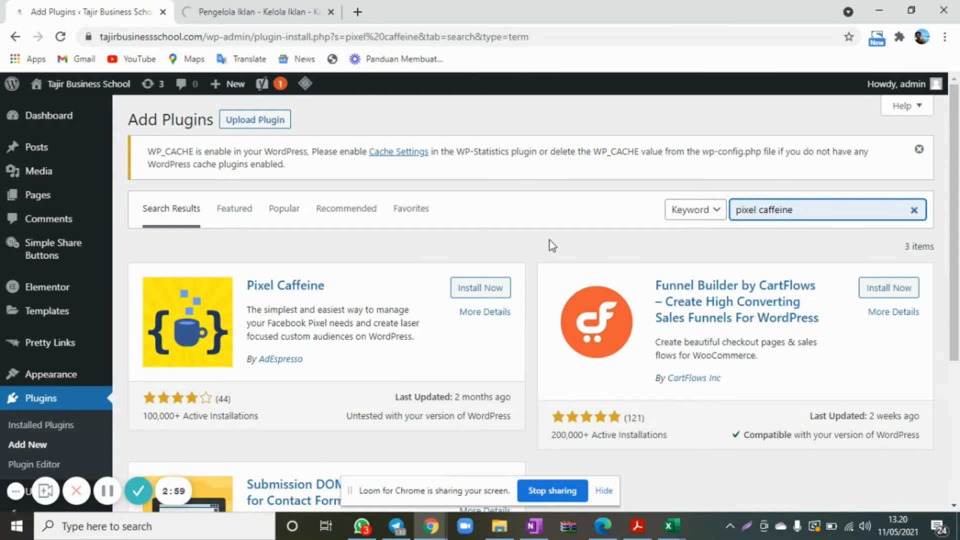
scroll(552, 245, down, 1)
click(482, 264)
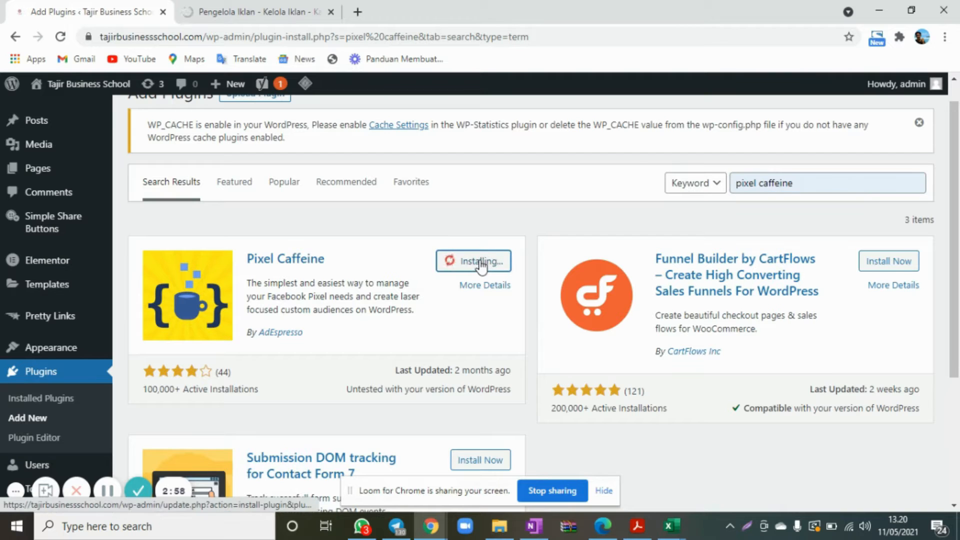
Check on the Events Manager page, then activate the Pixel Caffeine plugin in WordPress.
click(257, 9)
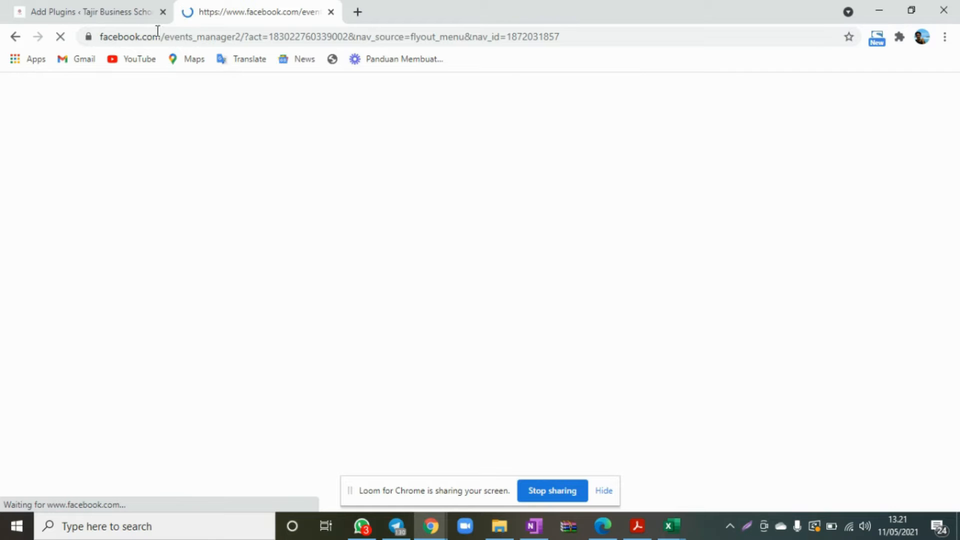
click(139, 20)
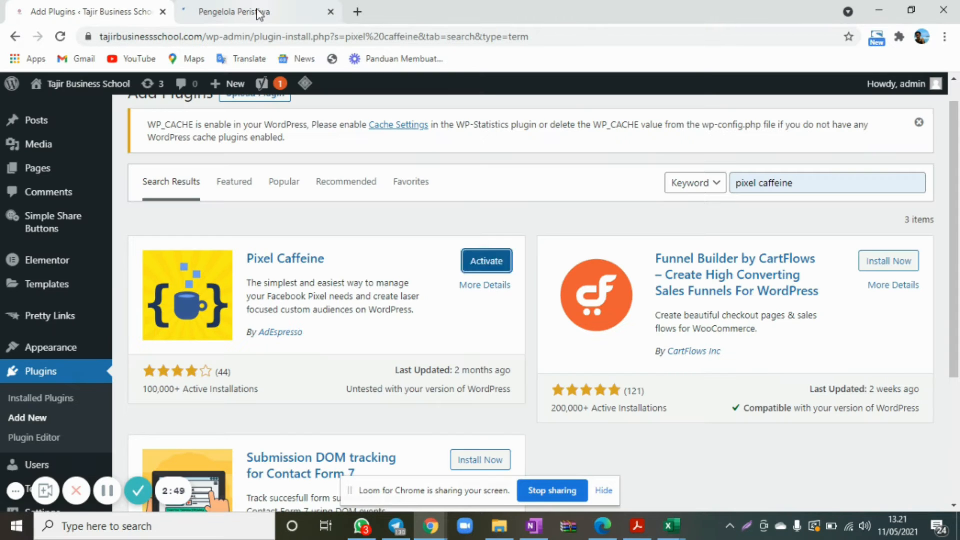
click(259, 13)
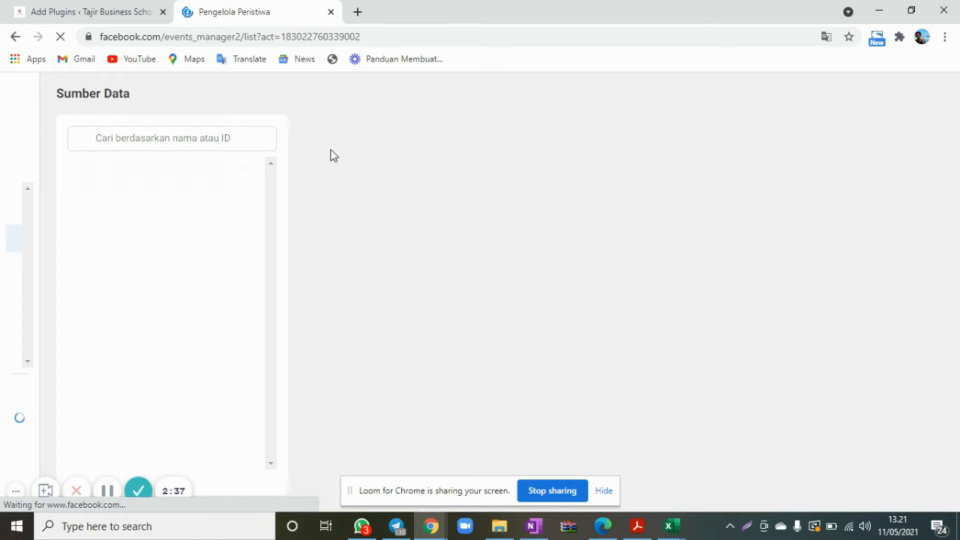
click(93, 7)
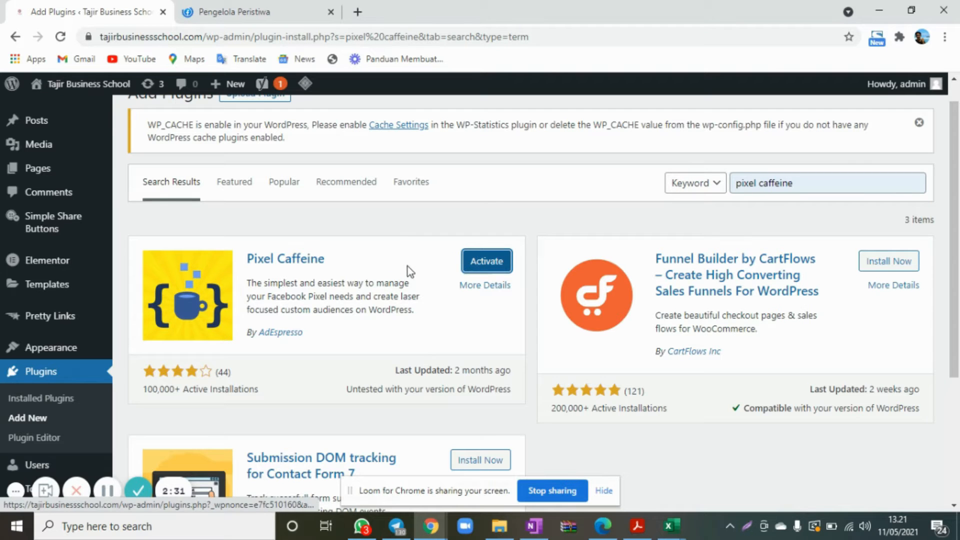
click(486, 261)
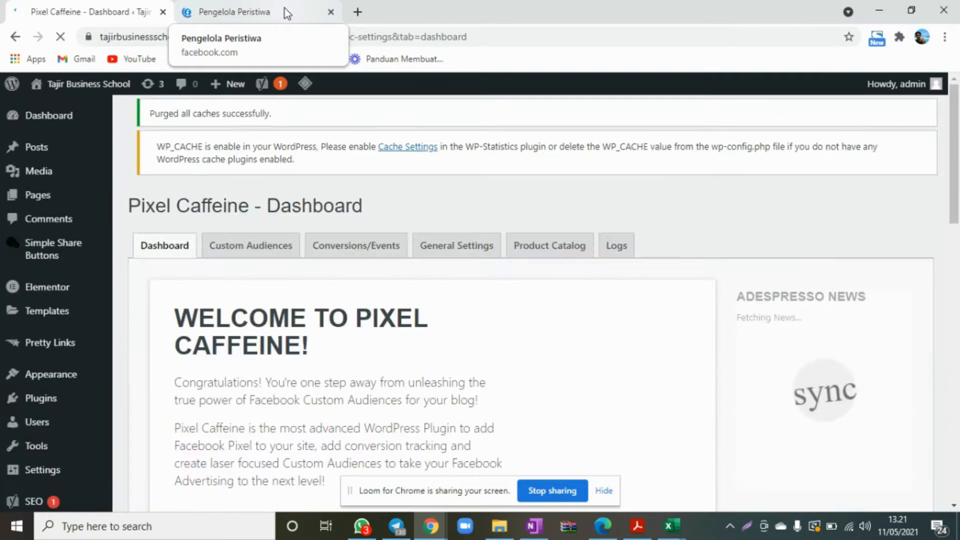
Connect a new Web data source in Facebook Events Manager, choosing Facebook Pixel as the connection method.
click(284, 8)
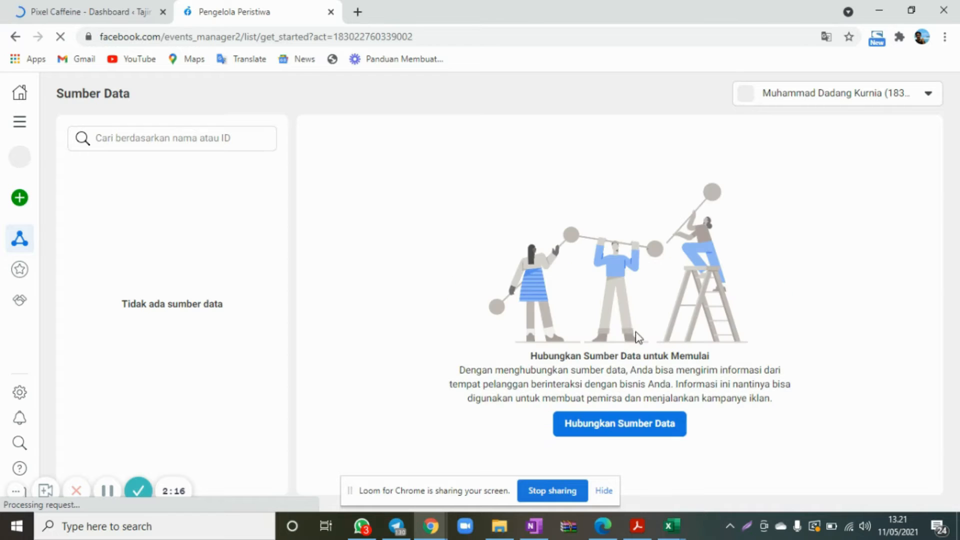
click(625, 434)
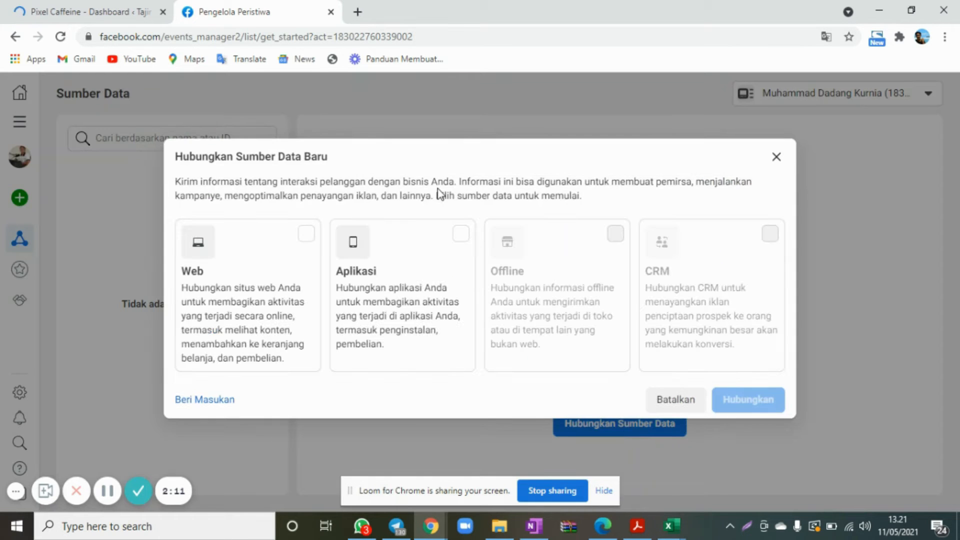
click(306, 243)
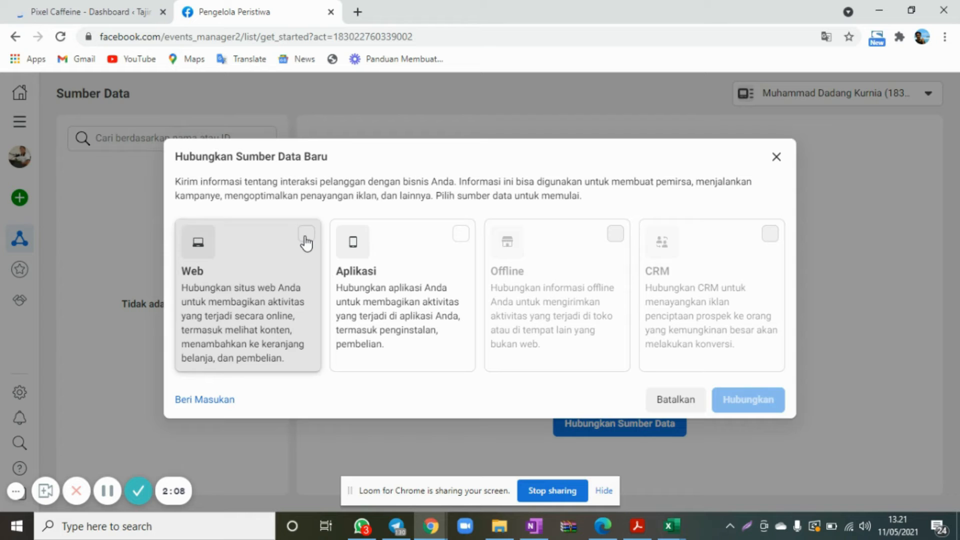
click(758, 398)
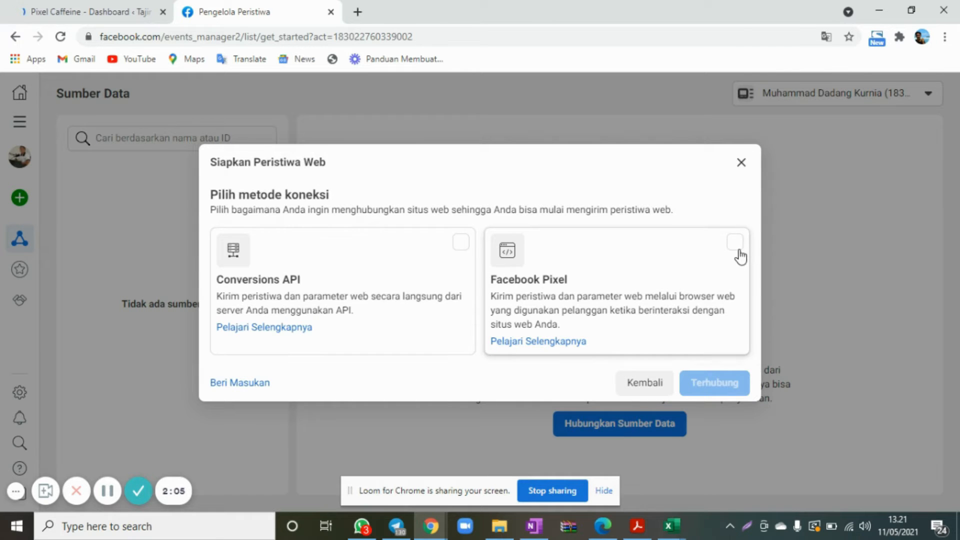
click(739, 252)
click(714, 383)
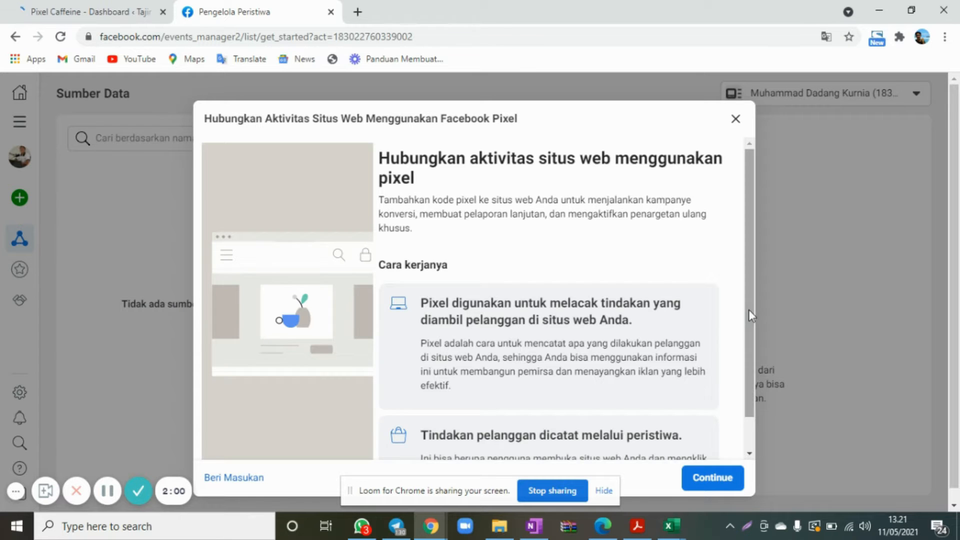
Continue past the pixel introduction and name the pixel "Tajir Business School".
scroll(745, 404, down, 1)
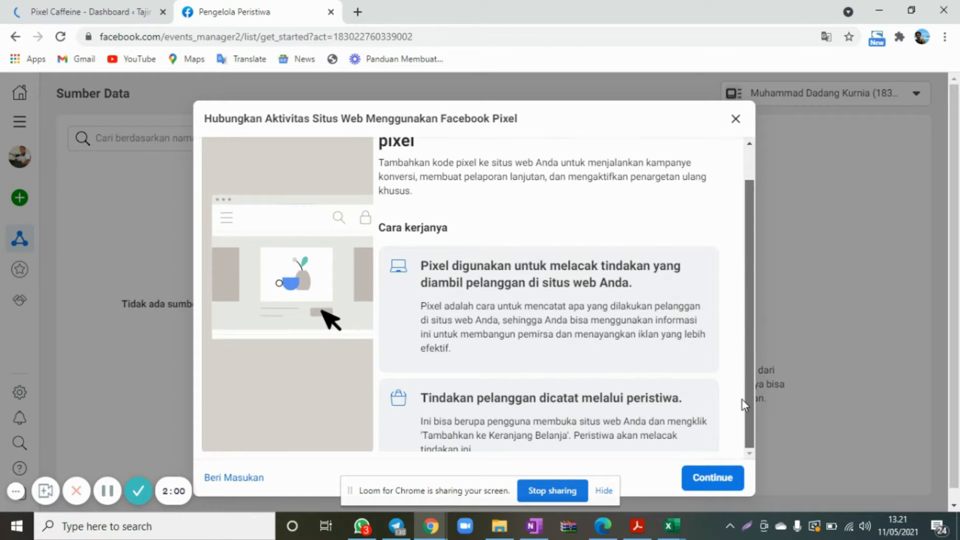
click(721, 482)
click(298, 267)
text(Tajir Business School)
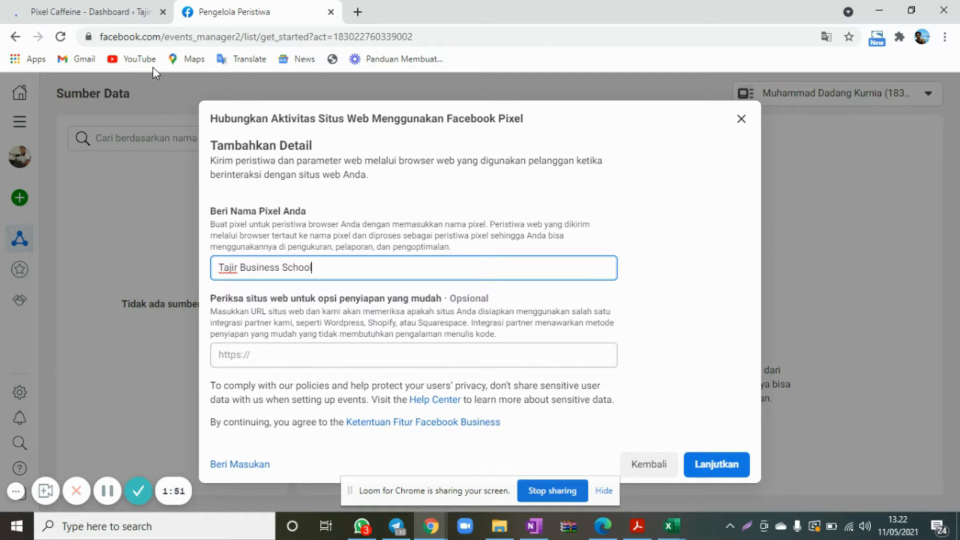
click(113, 12)
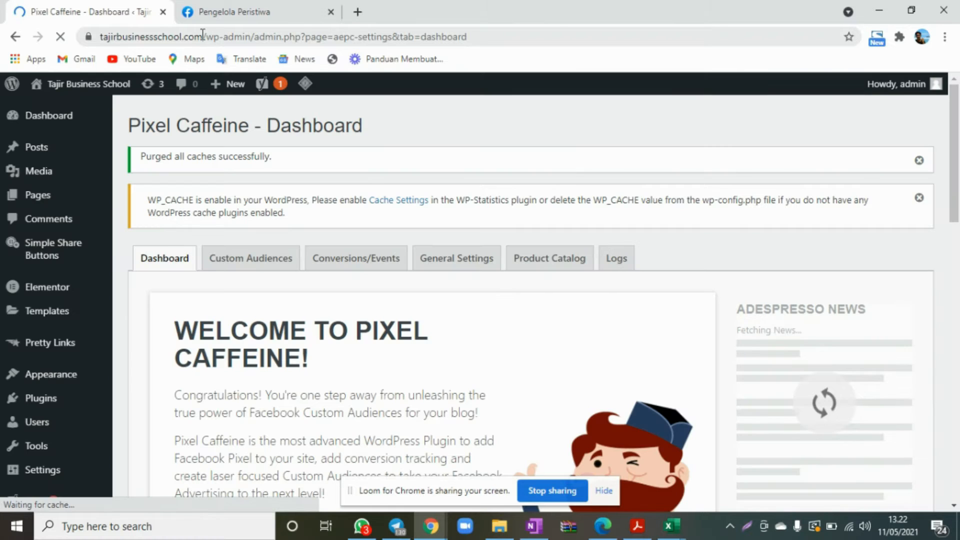
drag(203, 34, 192, 5)
key(ctrl+c)
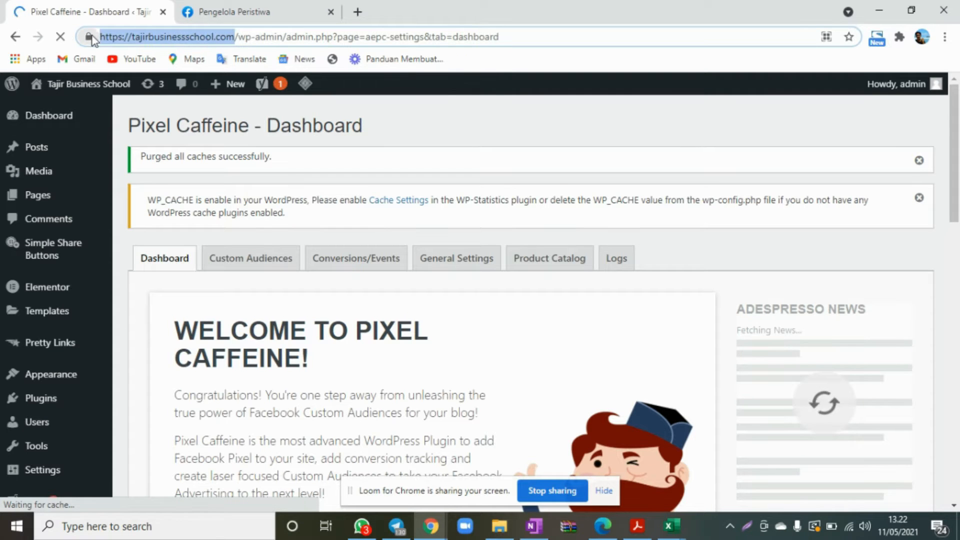
click(302, 5)
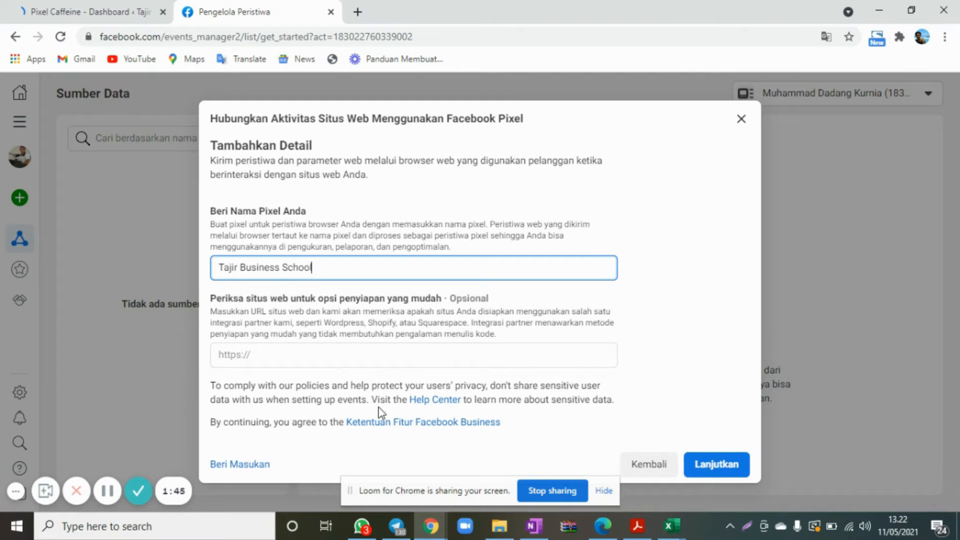
click(350, 360)
key(ctrl+v)
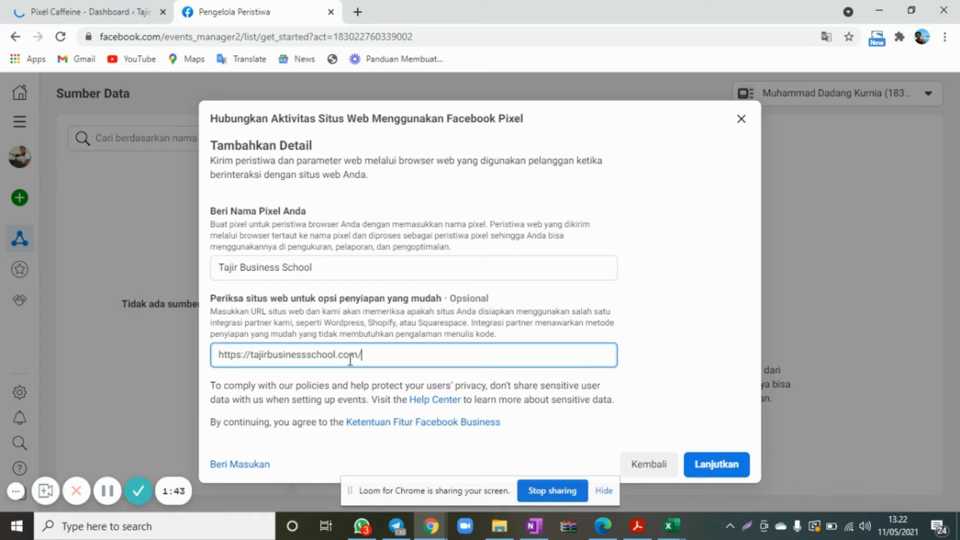
click(731, 467)
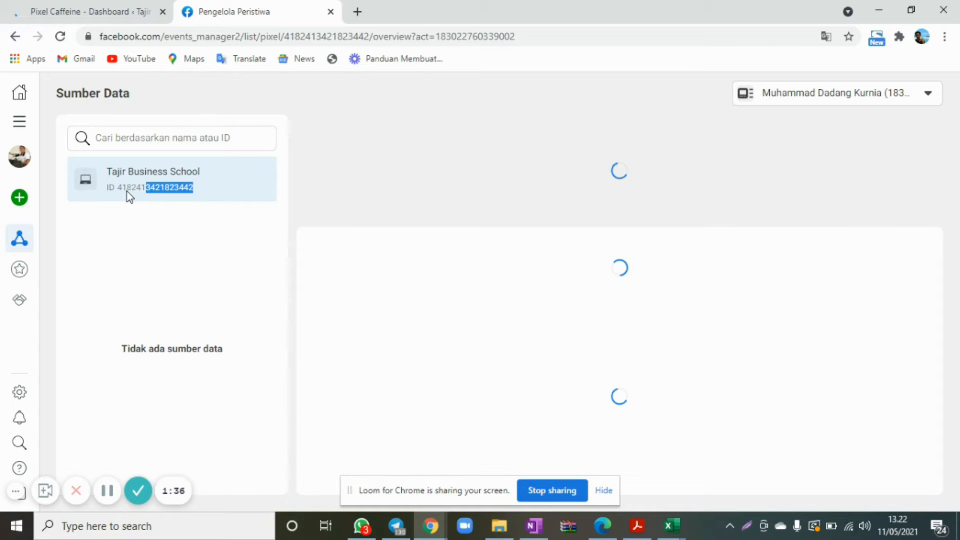
Choose WordPress as the partner integration, advance through the connection guide to the verification stage, and close the guide.
drag(127, 191, 115, 194)
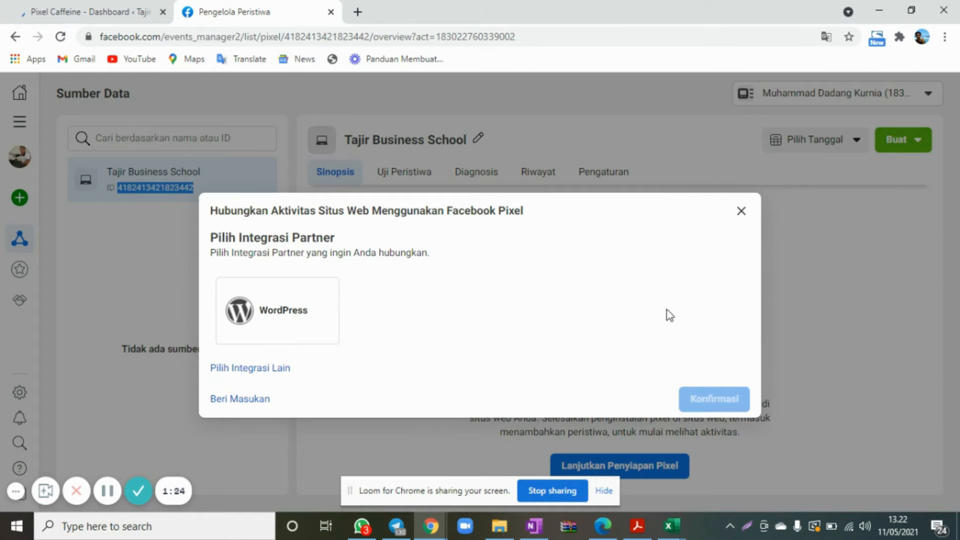
click(264, 328)
click(727, 365)
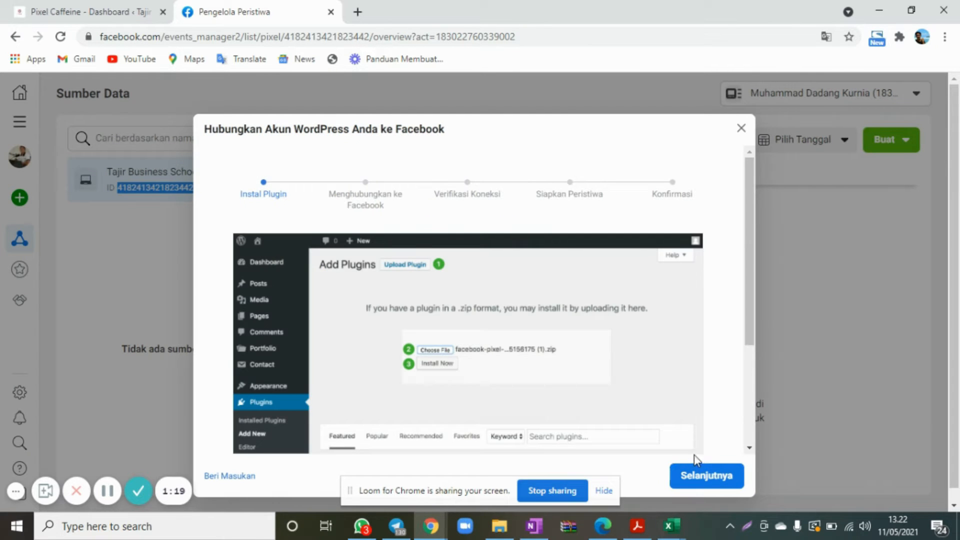
click(710, 477)
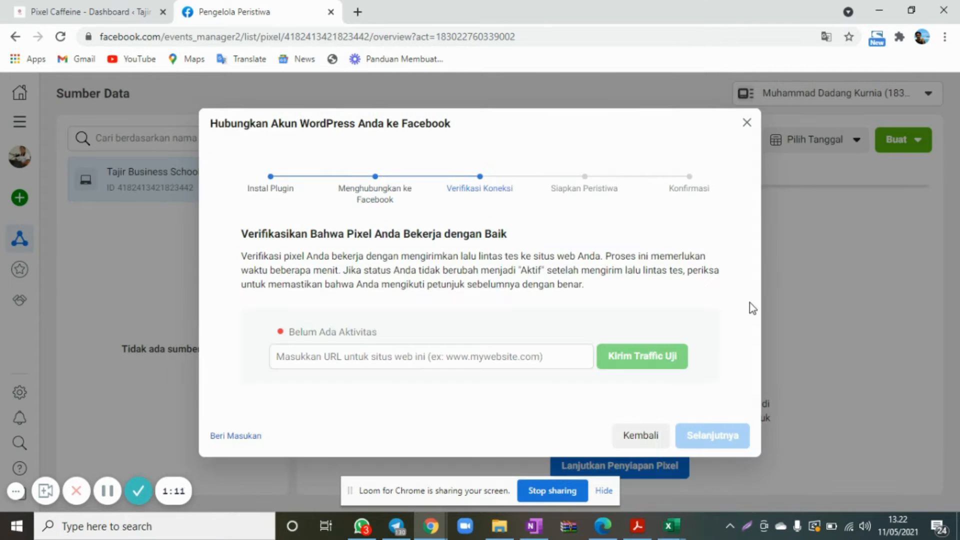
drag(288, 331, 581, 358)
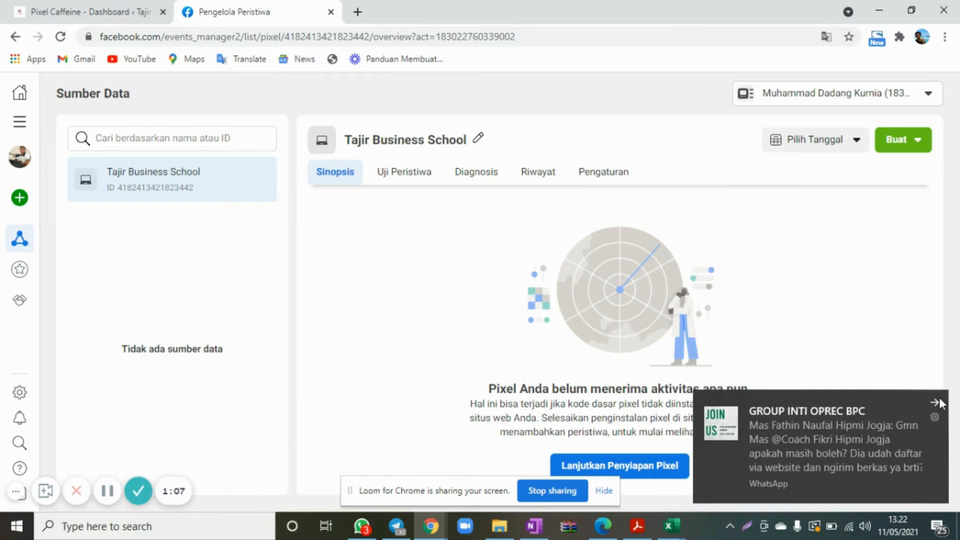
click(939, 401)
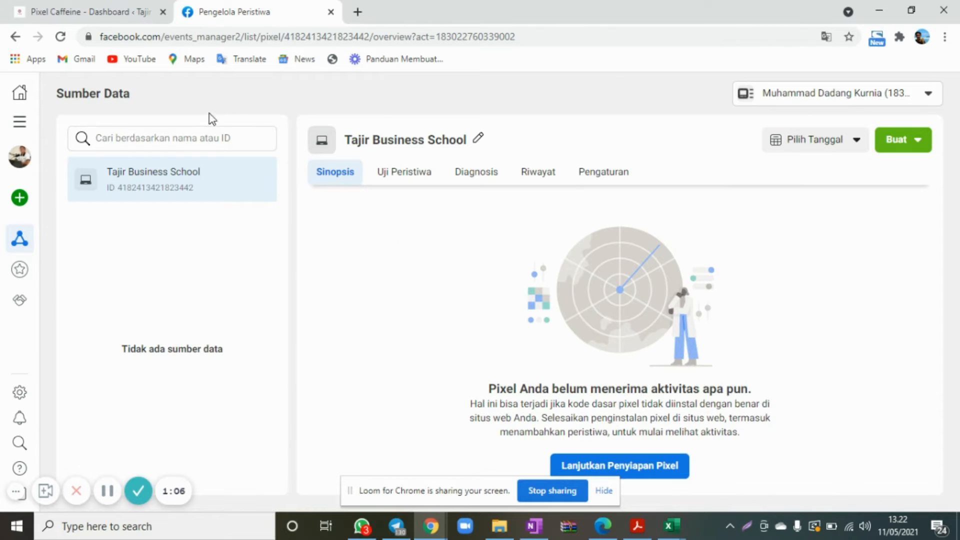
Return to the Pixel Caffeine page in WordPress and open the plugin's General Settings.
click(115, 12)
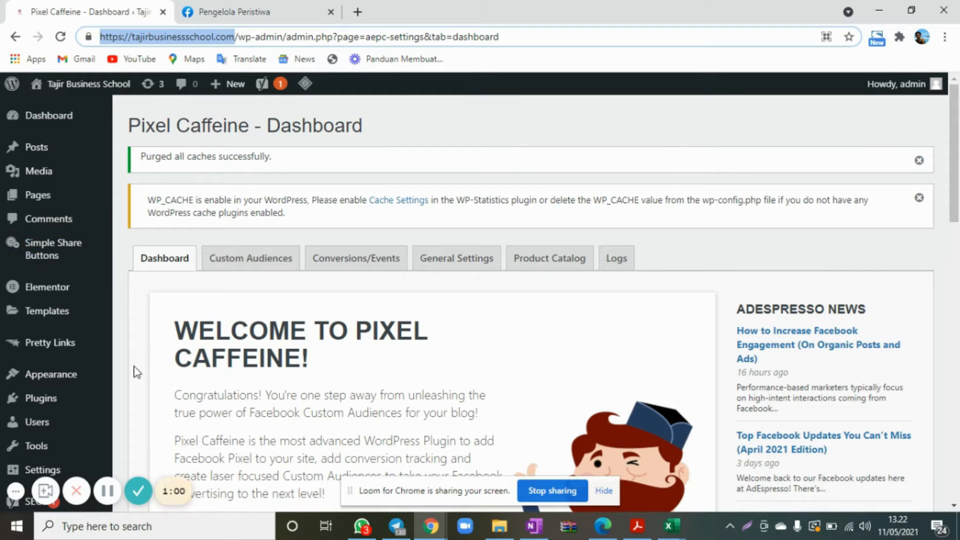
scroll(414, 320, down, 2)
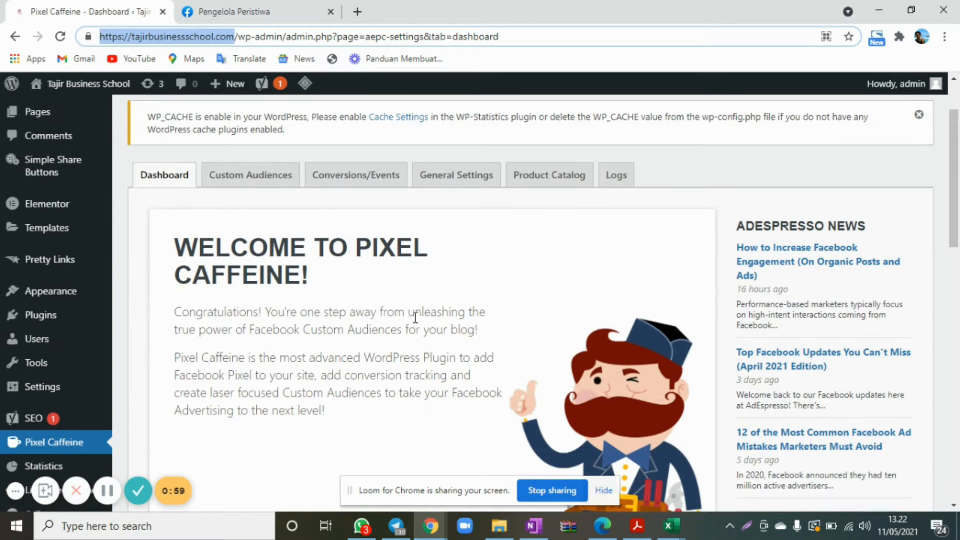
scroll(415, 317, down, 5)
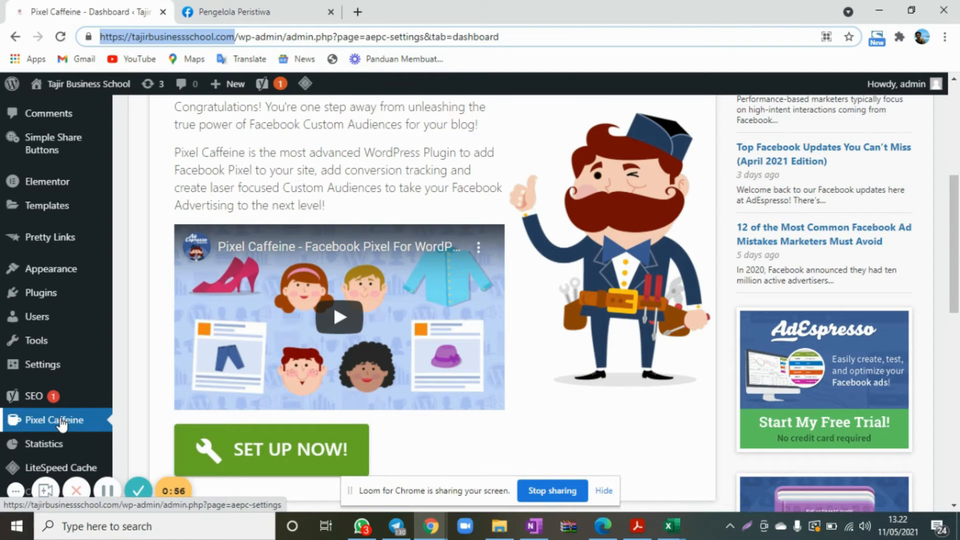
scroll(425, 205, up, 7)
click(453, 244)
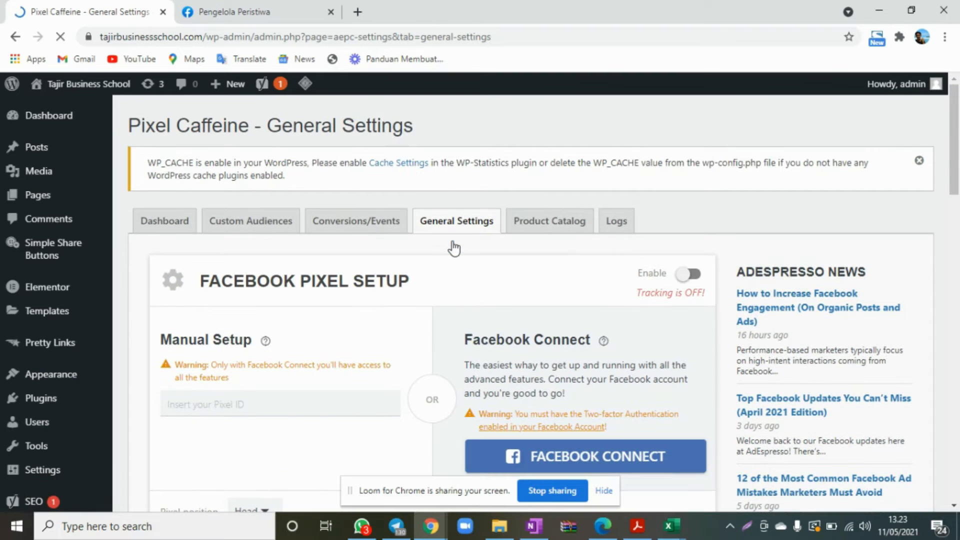
Start Facebook Connect in the pixel setup and grant Pixel Caffeine the requested profile and ad management permissions.
scroll(536, 344, down, 4)
click(644, 275)
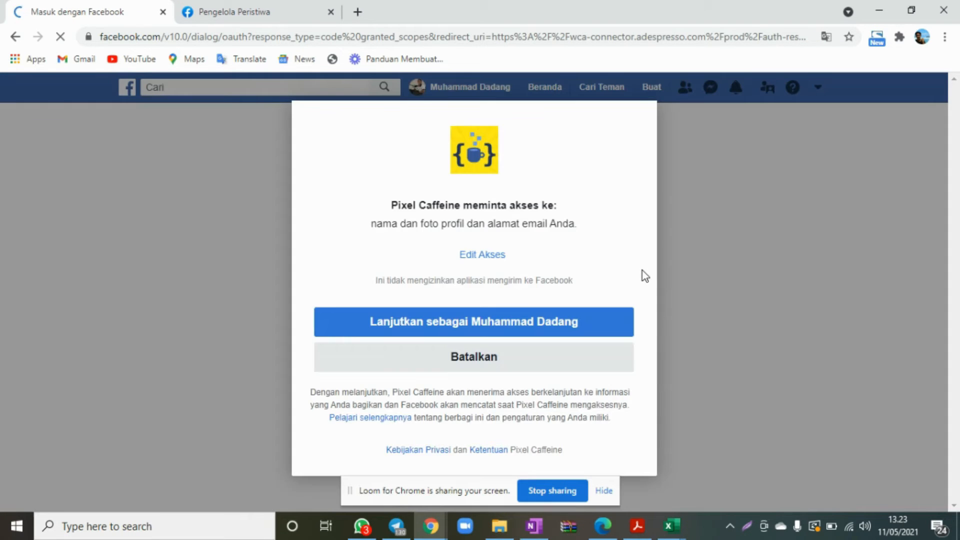
click(370, 325)
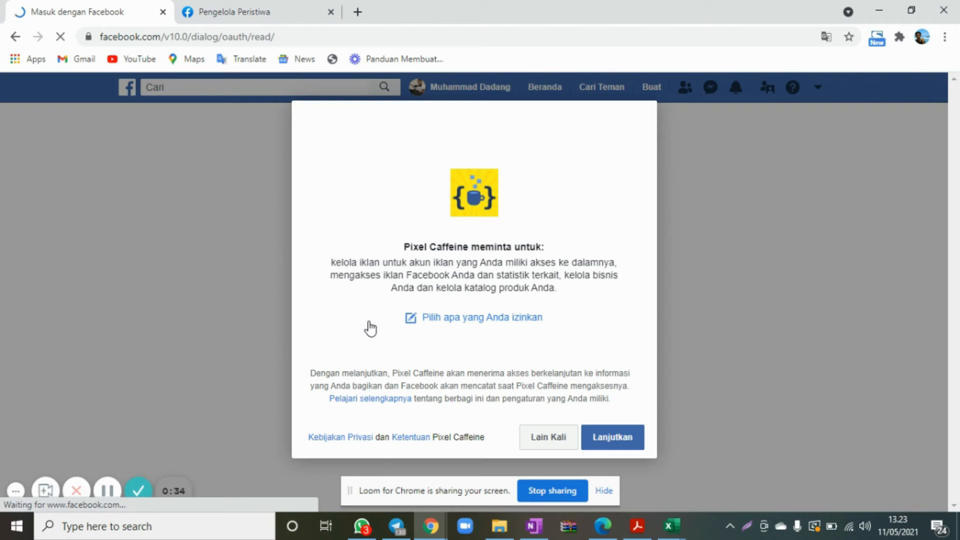
click(611, 441)
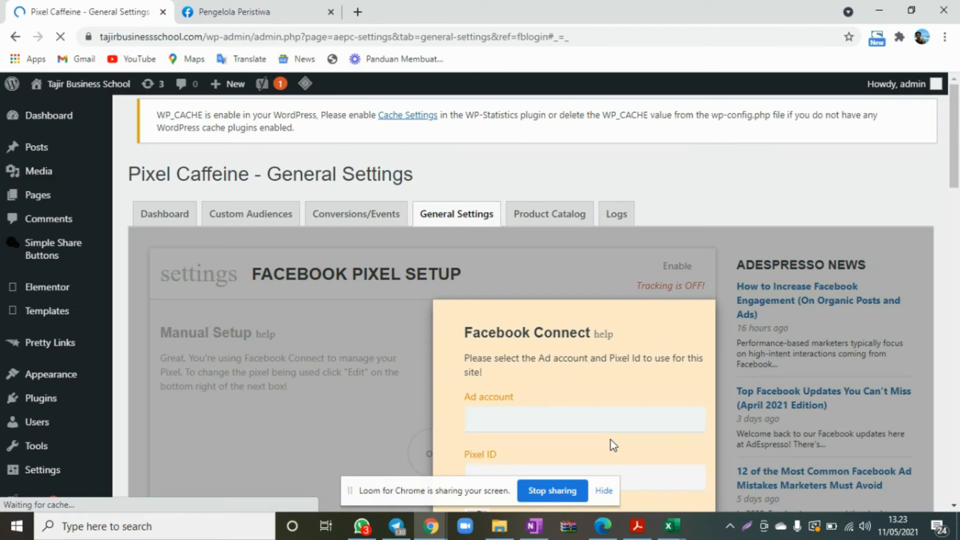
Select the ad account for Facebook Connect, check the Tajir Business School pixel against Events Manager, and apply the connection.
scroll(767, 236, down, 3)
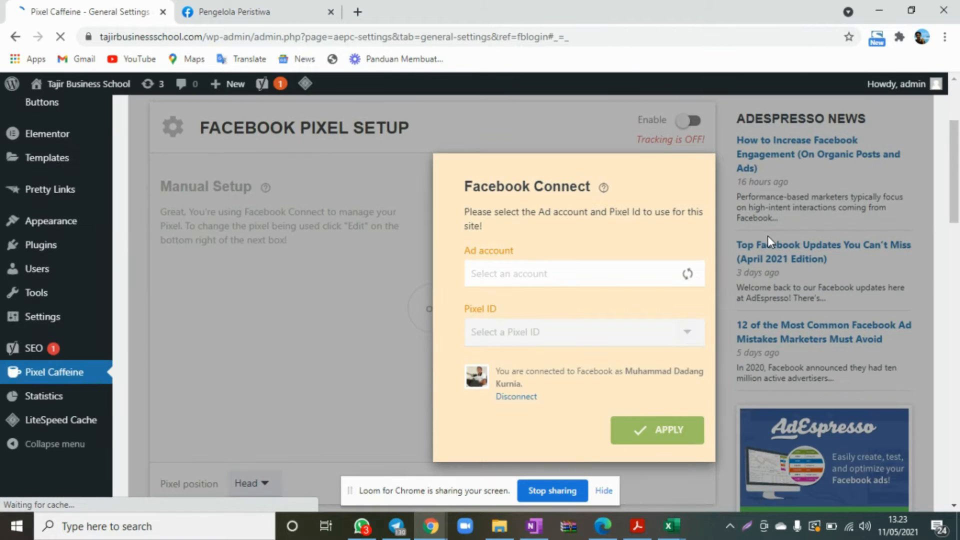
click(555, 265)
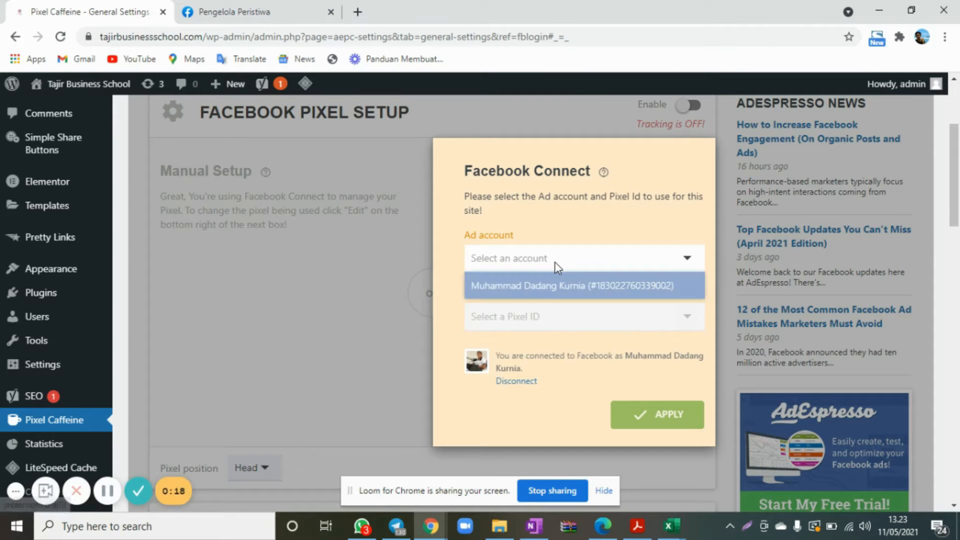
click(568, 295)
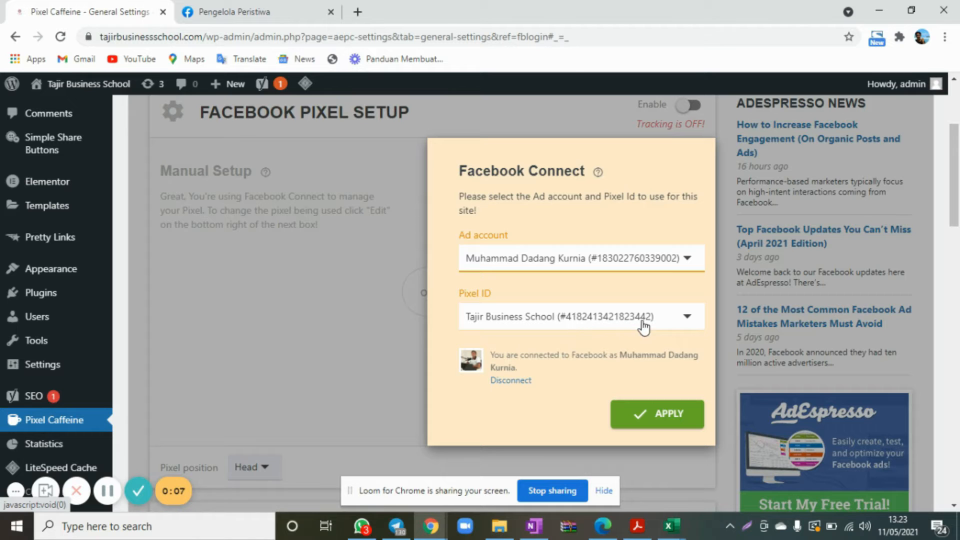
click(209, 7)
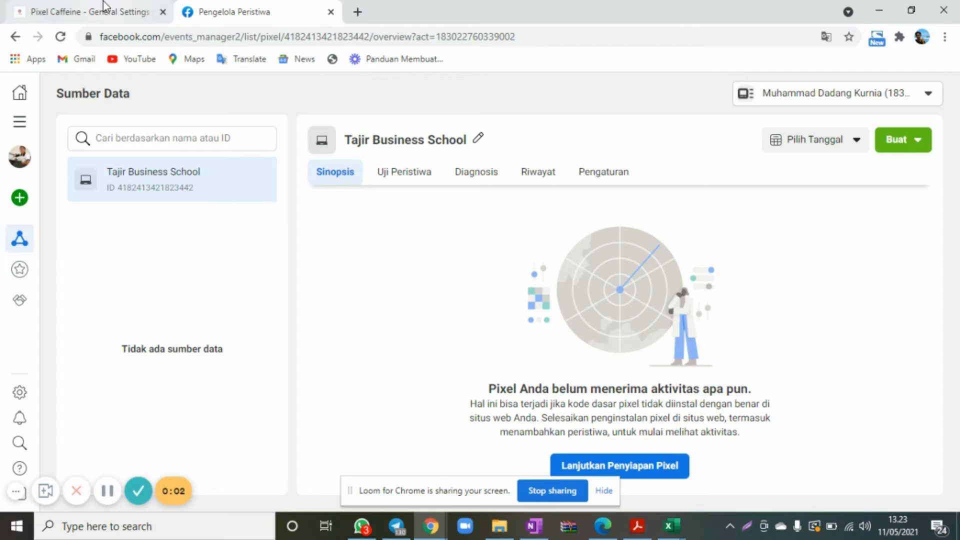
click(122, 10)
click(657, 415)
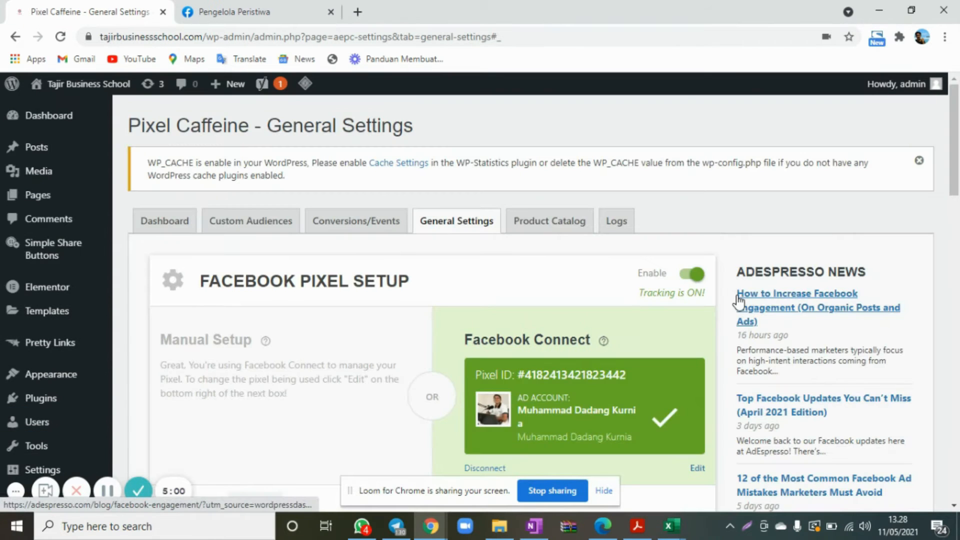
Dismiss the WP_CACHE notice and compare the connected Pixel ID with the Tajir Business School pixel's ID in Events Manager.
click(919, 161)
scroll(940, 173, down, 2)
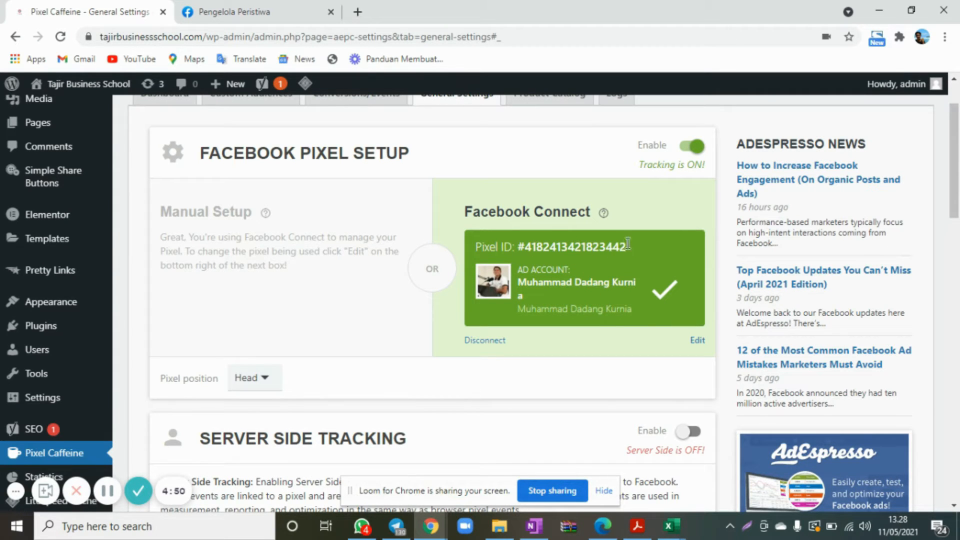
drag(629, 243, 529, 248)
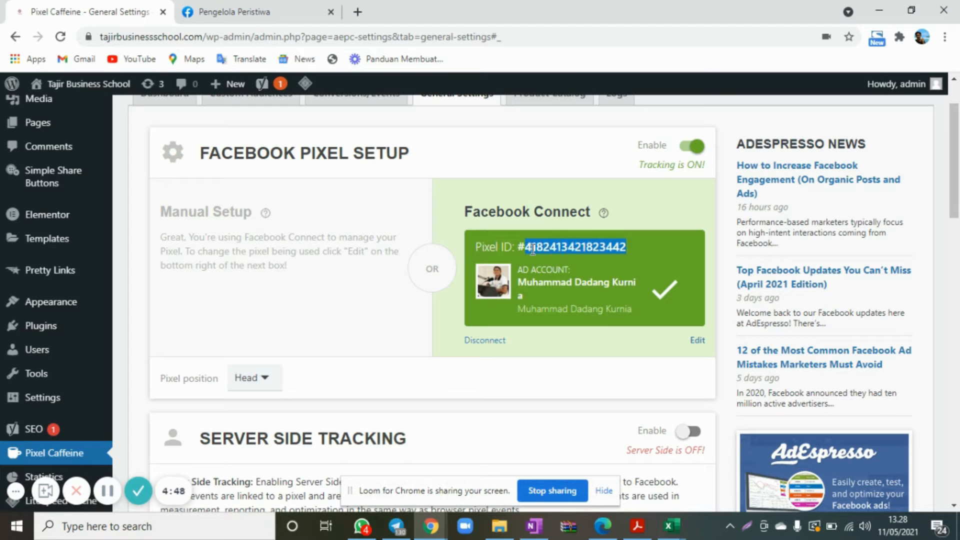
click(243, 11)
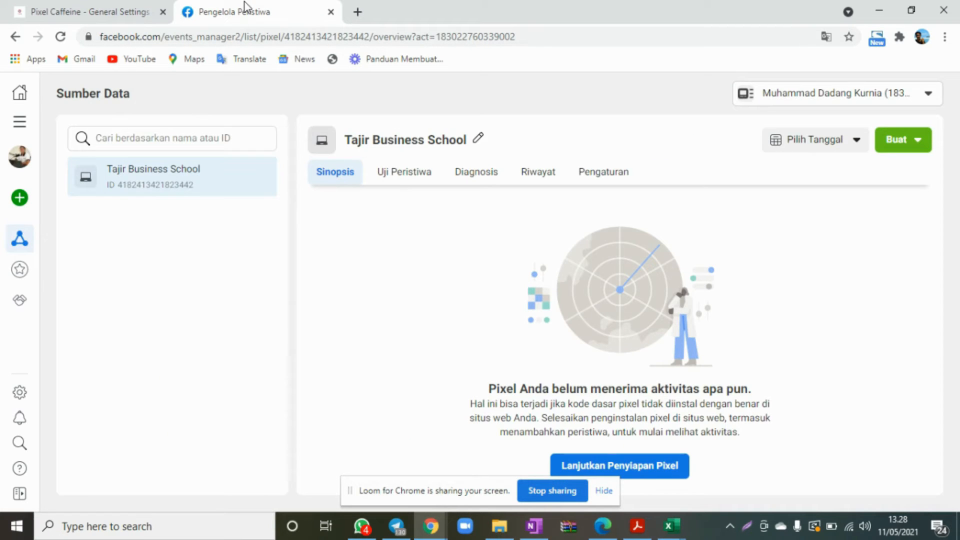
drag(149, 188, 120, 191)
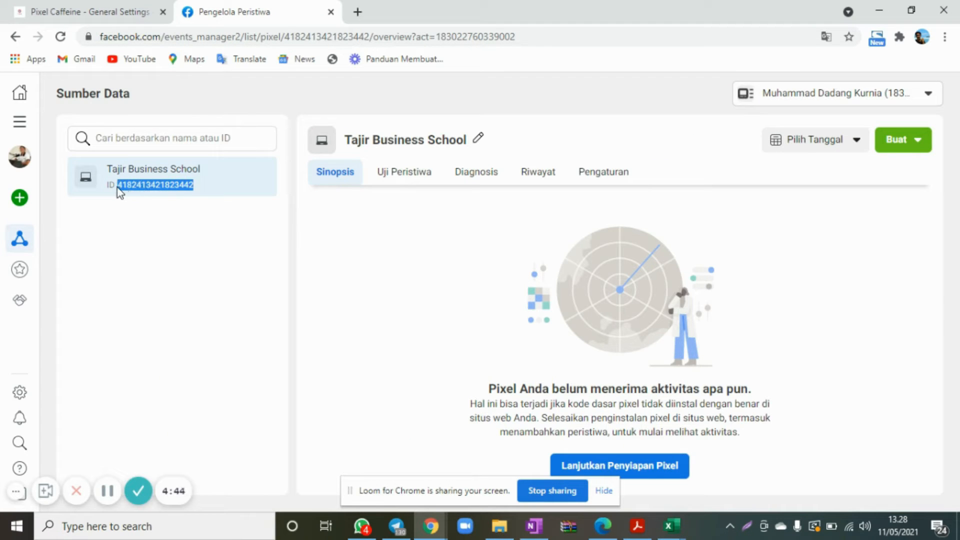
click(270, 257)
click(86, 10)
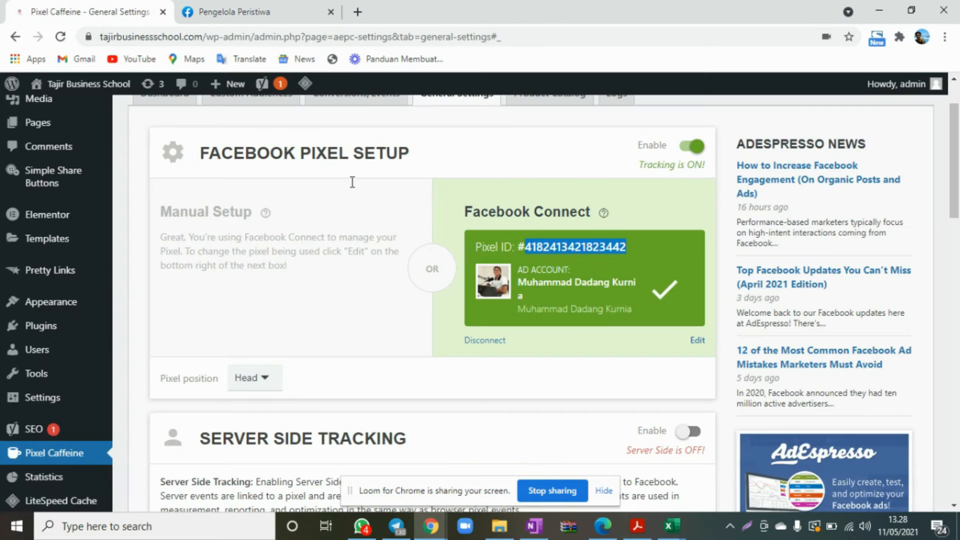
scroll(673, 152, up, 3)
click(739, 157)
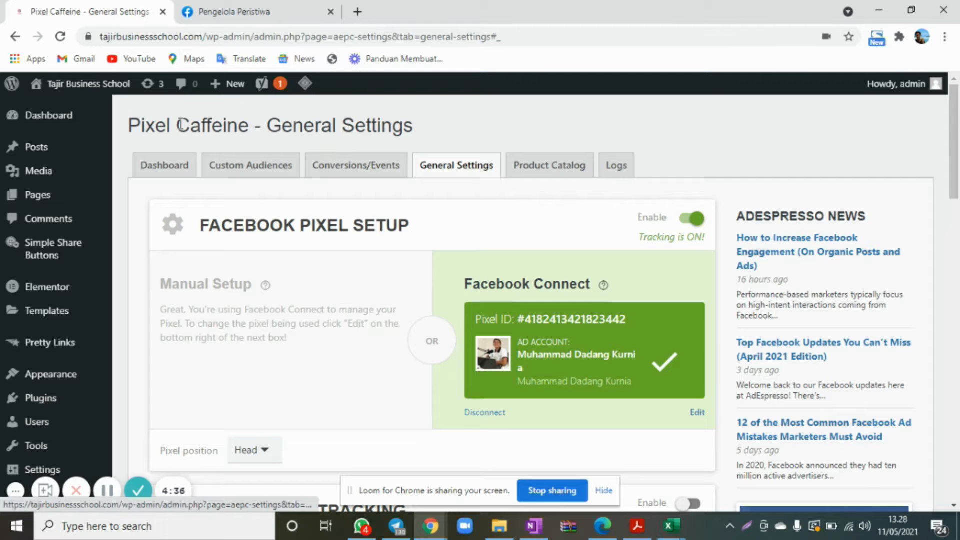
Open Pixel Caffeine's Conversions/Events settings and name the new tracking "View Content".
click(378, 180)
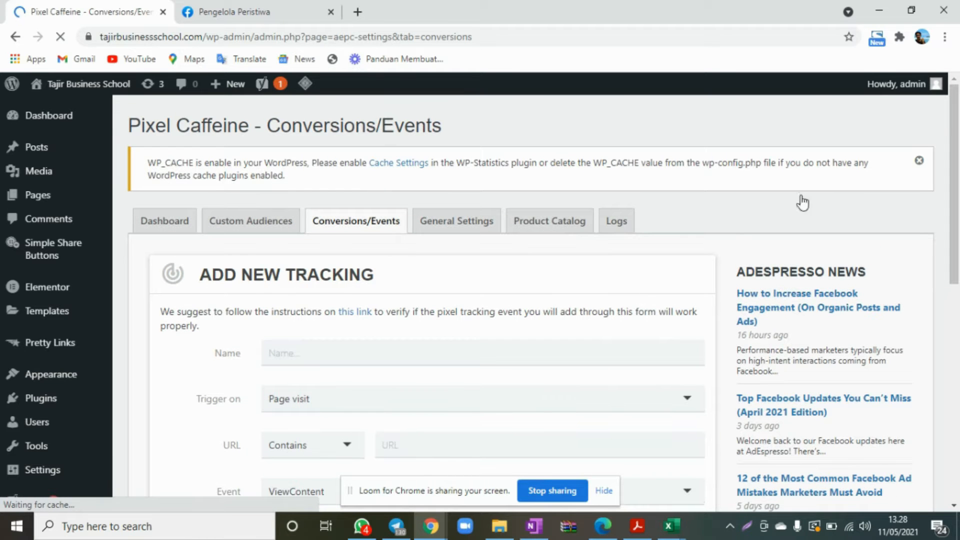
scroll(752, 222, down, 3)
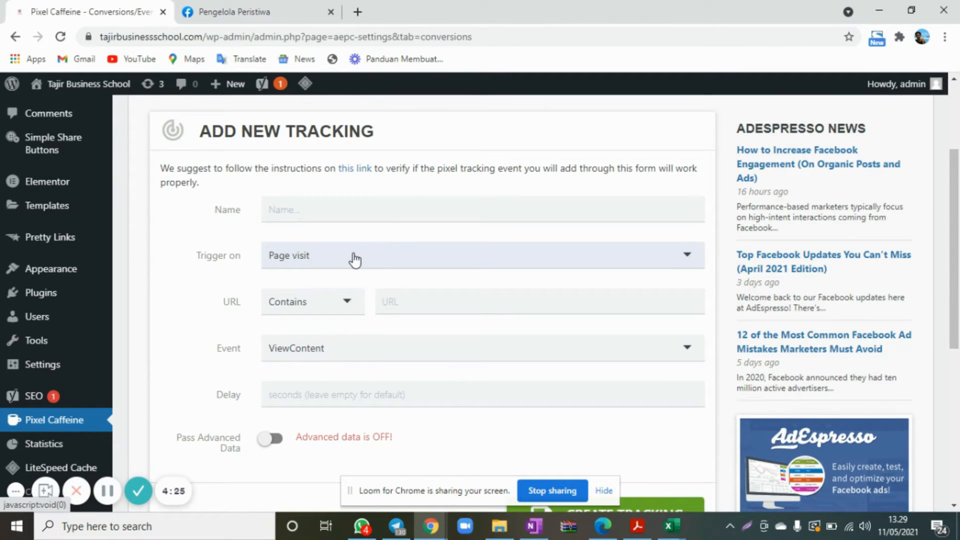
click(296, 203)
text(P)
key(BackSpace)
text(View Content)
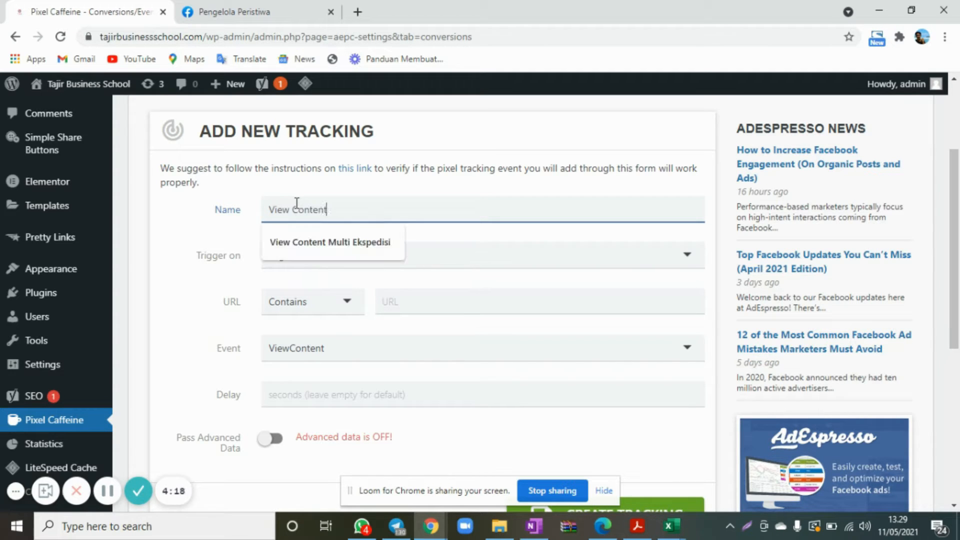
click(517, 186)
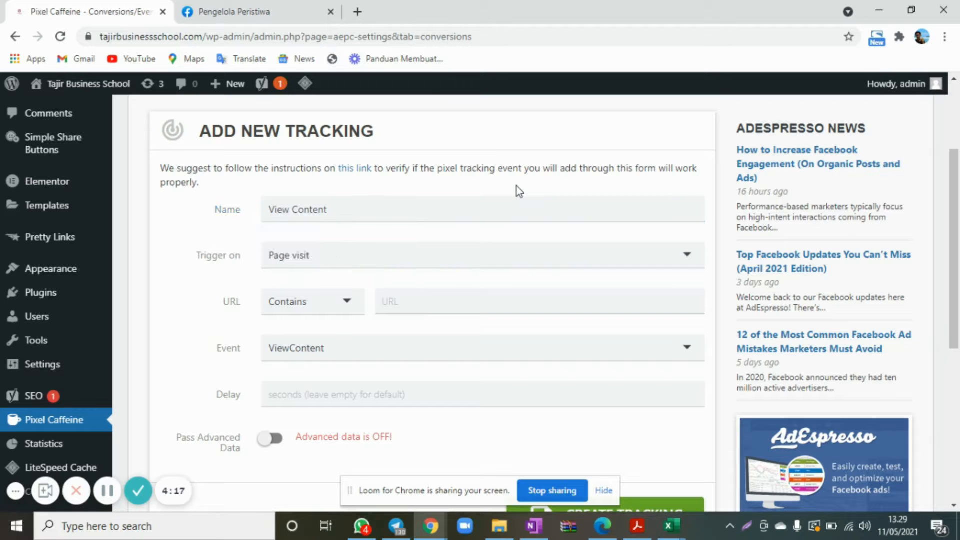
Open tajirbusinessschool.com in a new browser tab, then return to the new tracking form.
click(358, 12)
text(tajirbusinessschool.com)
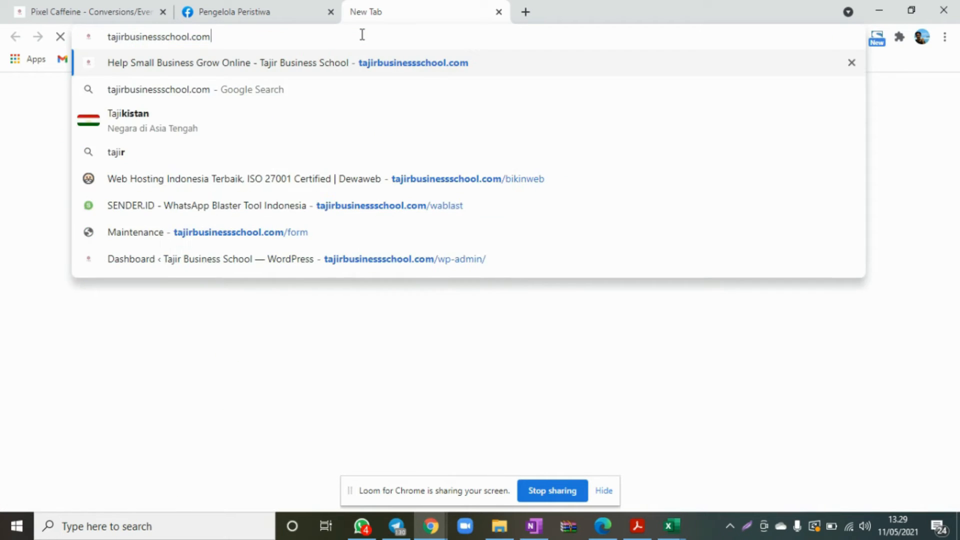
key(Return)
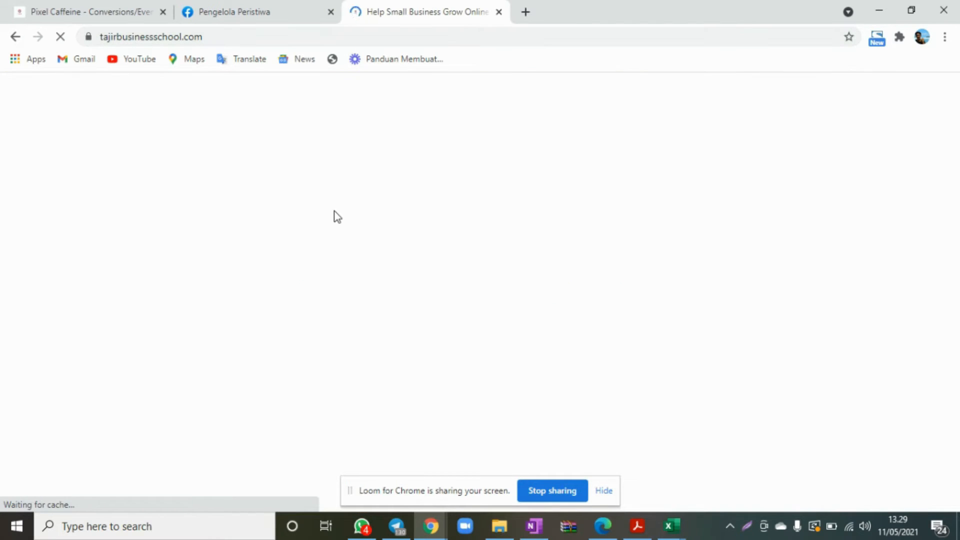
click(128, 19)
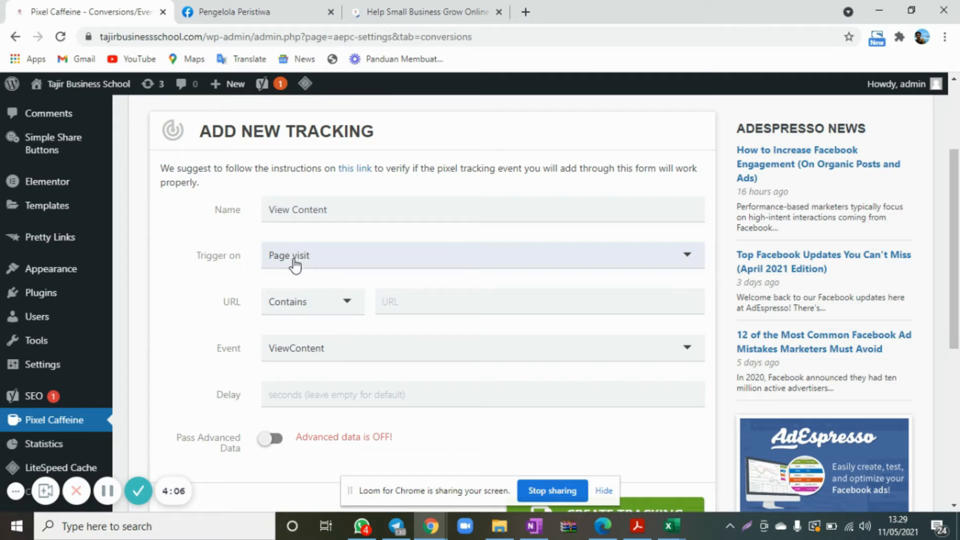
Choose Page visit as the View Content tracking's trigger and look over the tajirbusinessschool.com landing page.
click(295, 261)
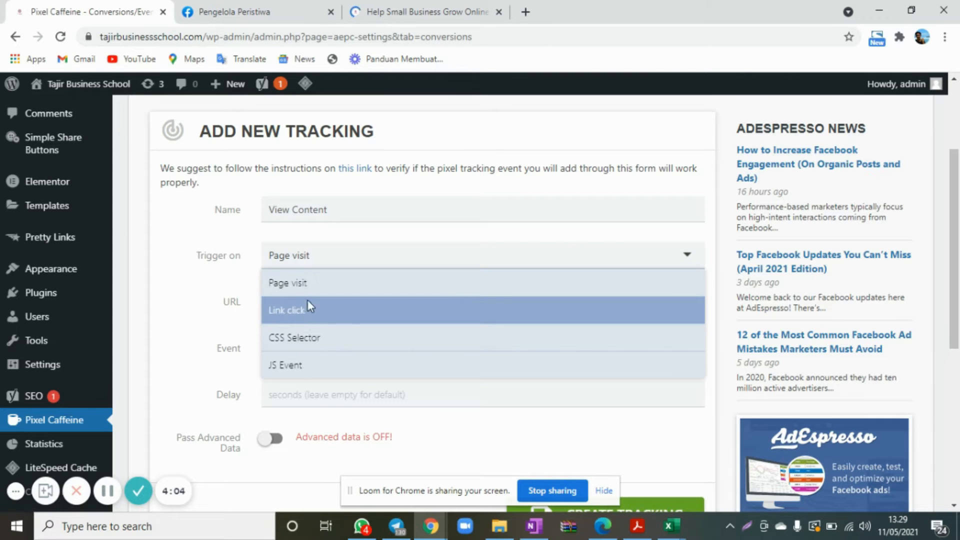
click(305, 283)
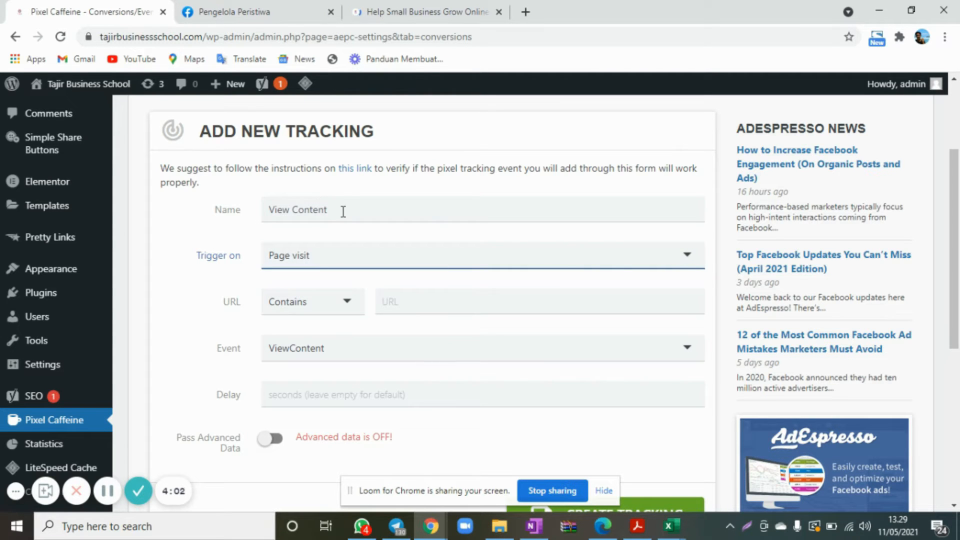
click(425, 11)
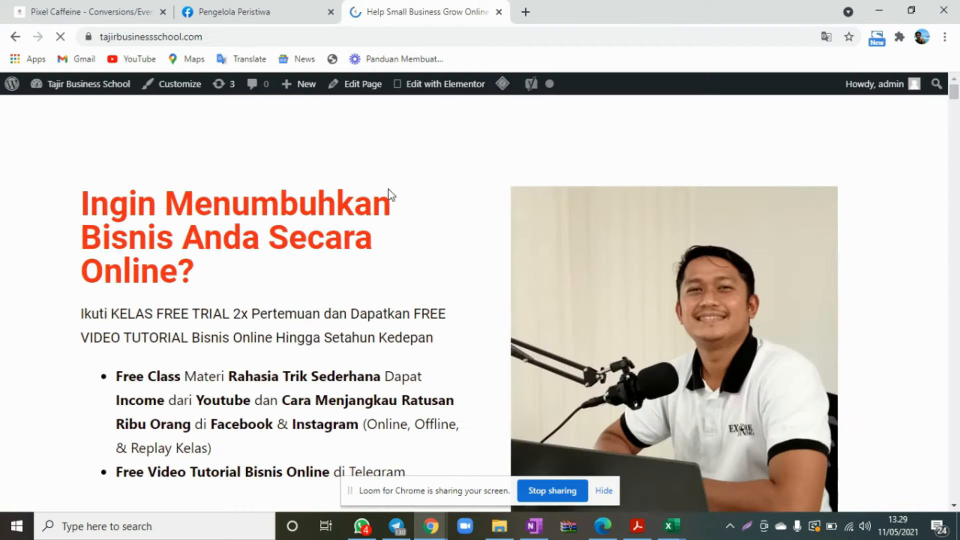
scroll(343, 262, down, 8)
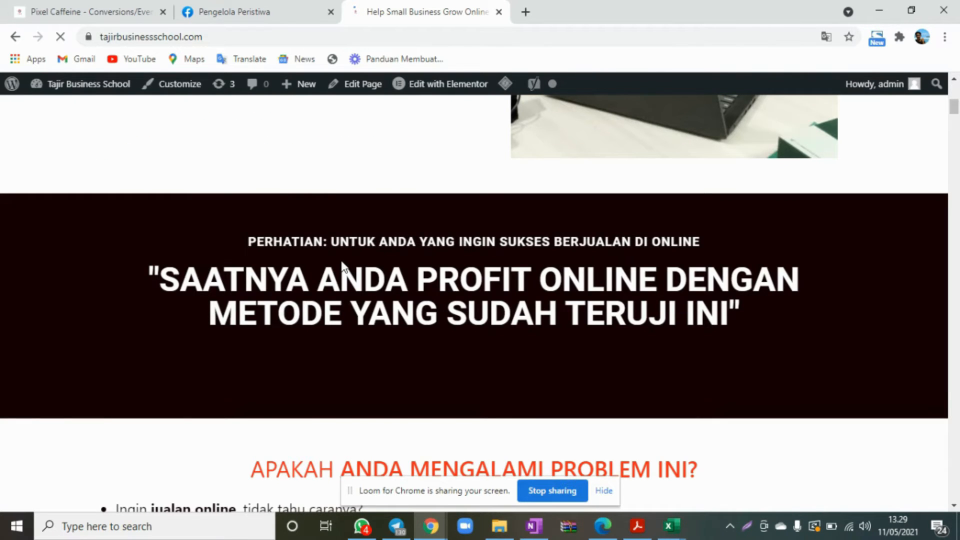
scroll(342, 264, down, 5)
click(91, 12)
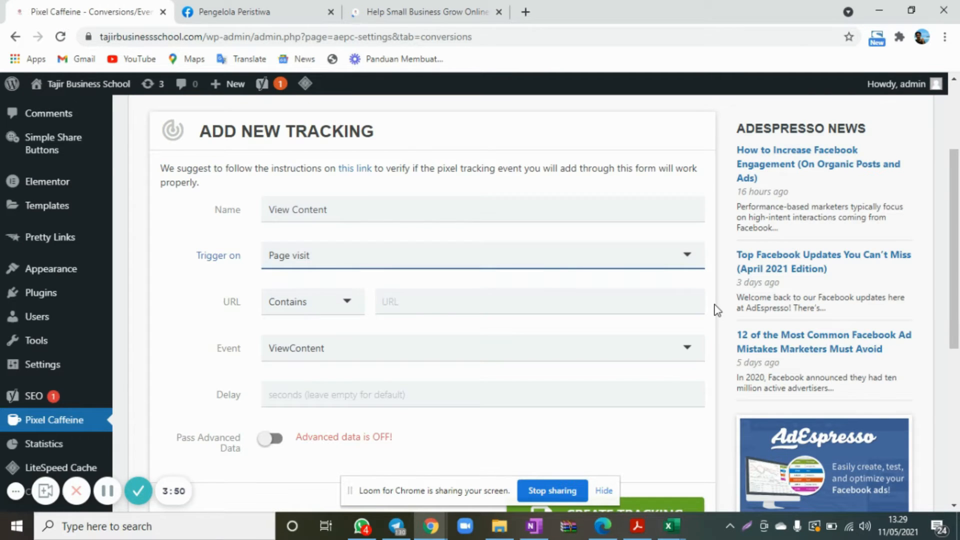
Move the tajirbusinessschool.com browser tab next to the Pixel Caffeine tab and return to the tracking form.
scroll(716, 310, down, 2)
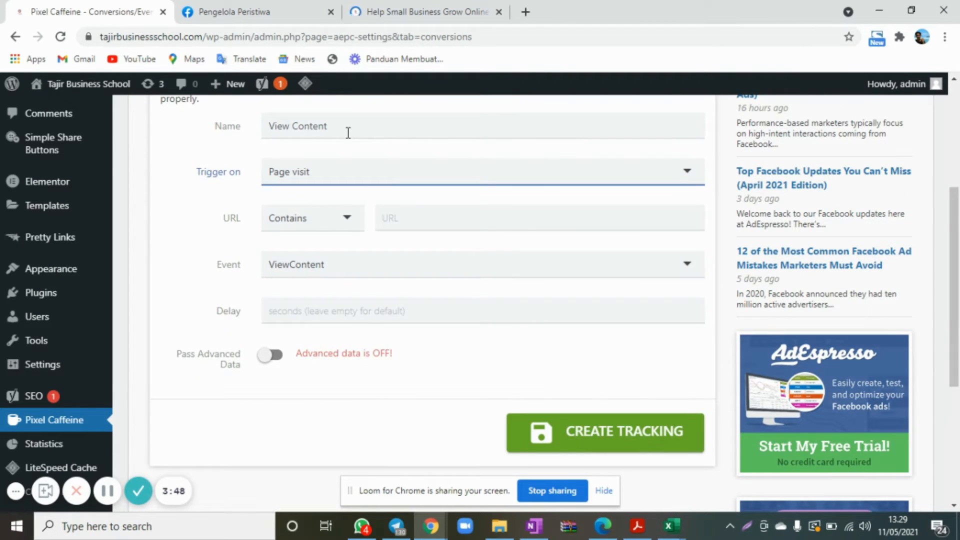
click(393, 13)
drag(291, 1, 271, 2)
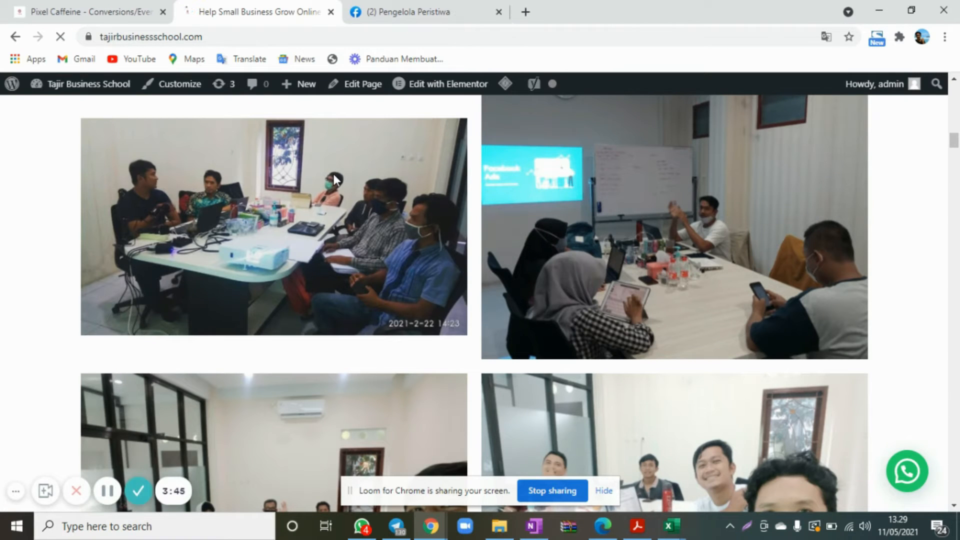
click(120, 7)
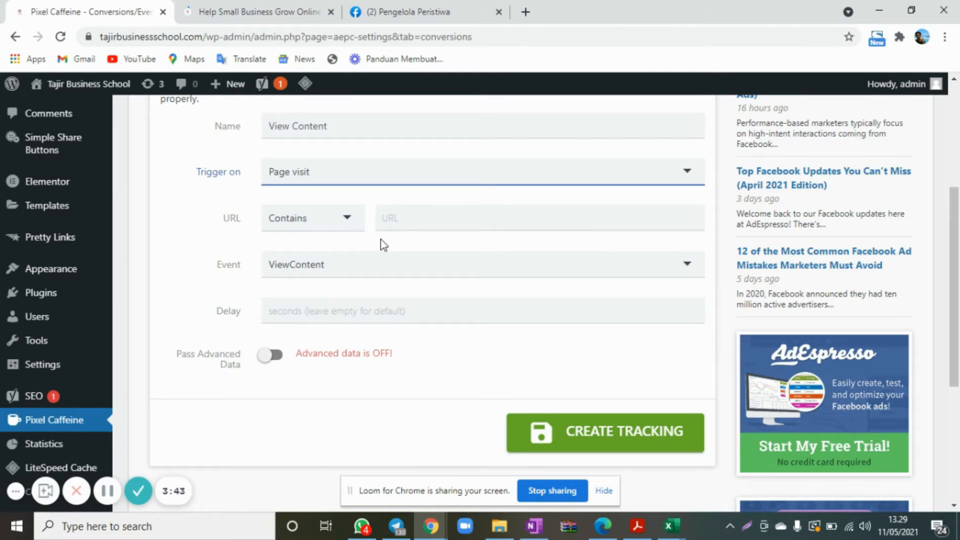
click(236, 20)
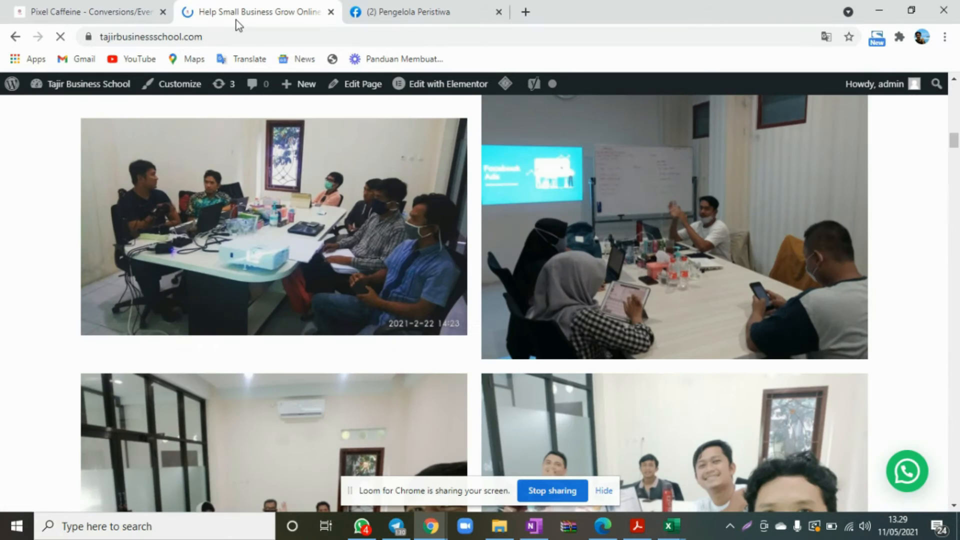
click(125, 37)
key(ctrl+c)
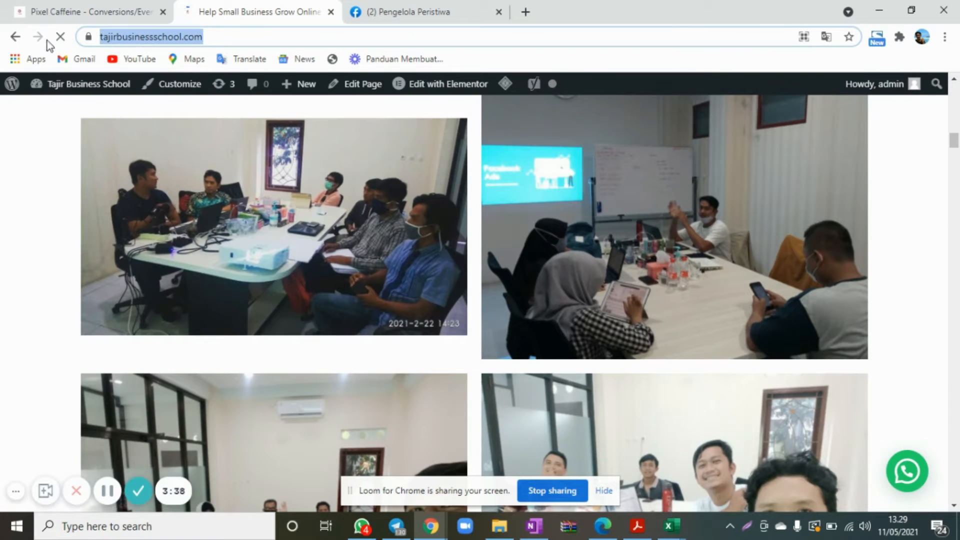
click(79, 7)
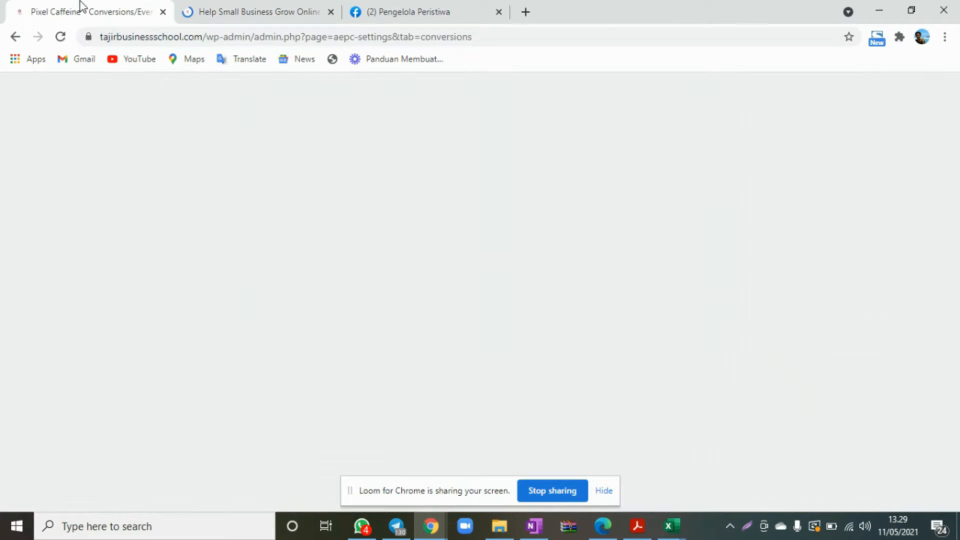
click(404, 219)
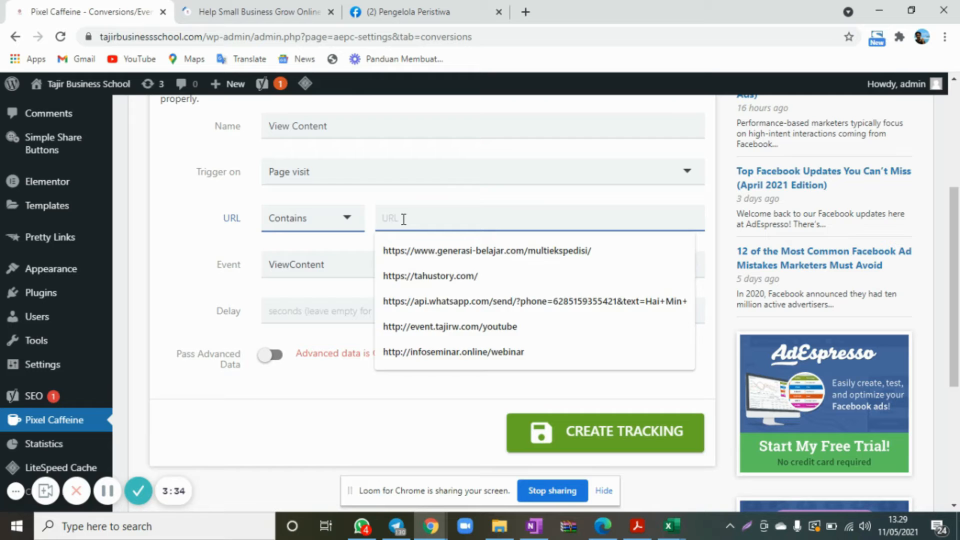
key(ctrl+v)
click(554, 201)
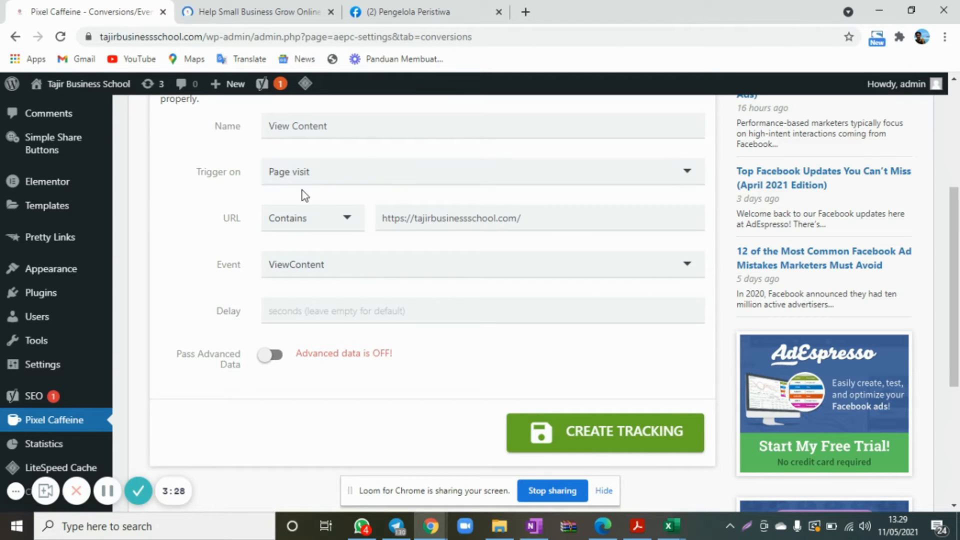
Check that the event is ViewContent, create the tracking, and dismiss the confirmation notice.
scroll(217, 239, down, 2)
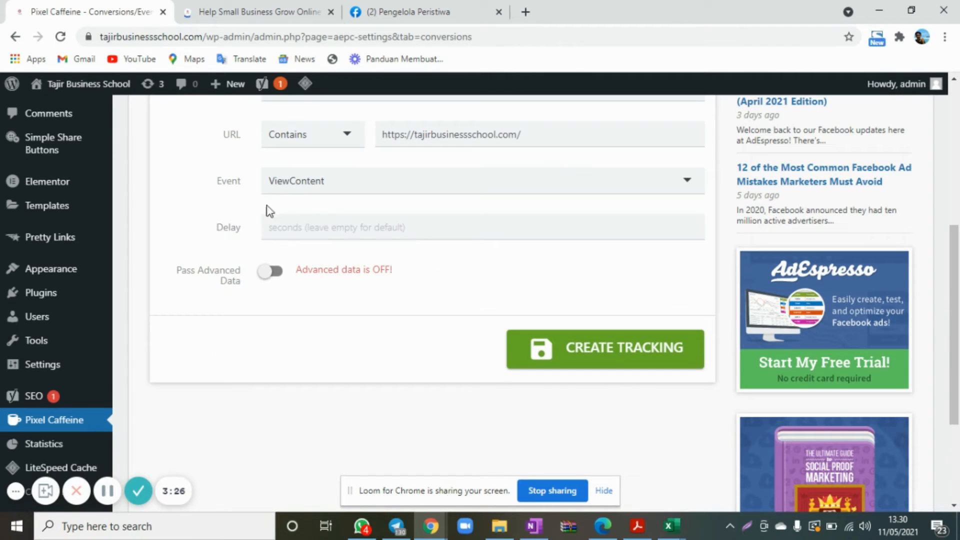
click(323, 189)
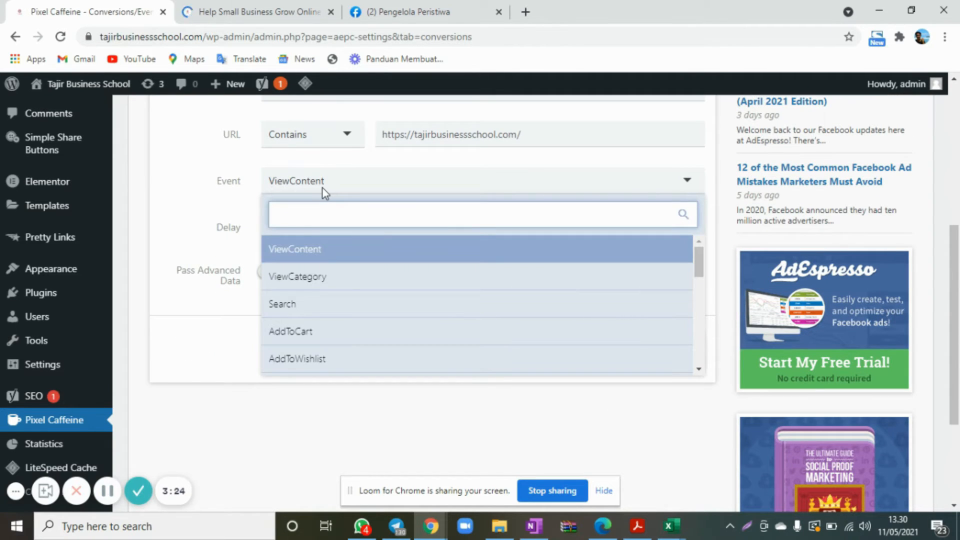
click(175, 182)
scroll(396, 189, down, 1)
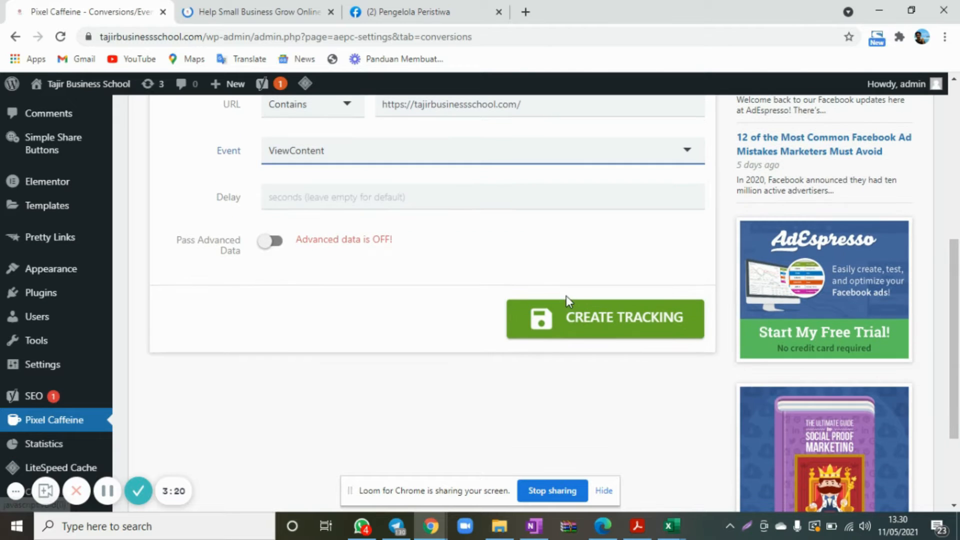
click(582, 323)
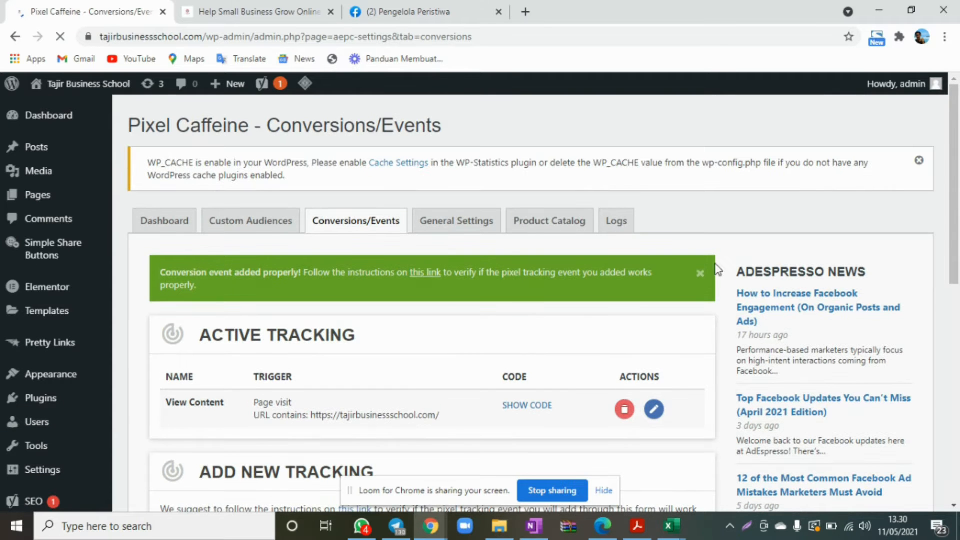
click(700, 273)
Review the active View Content tracking and set the trigger of another new tracking to Link click.
scroll(719, 212, down, 1)
scroll(720, 212, down, 1)
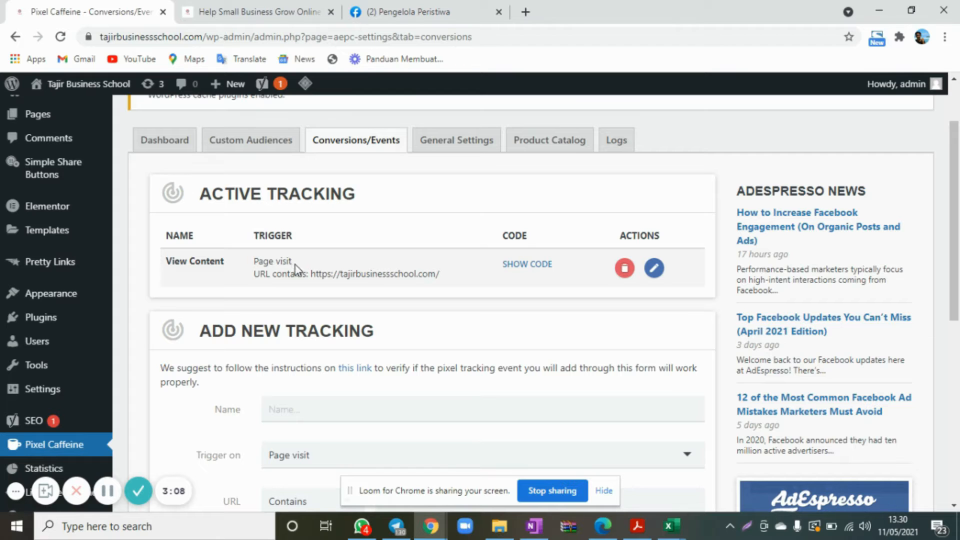
scroll(488, 302, down, 3)
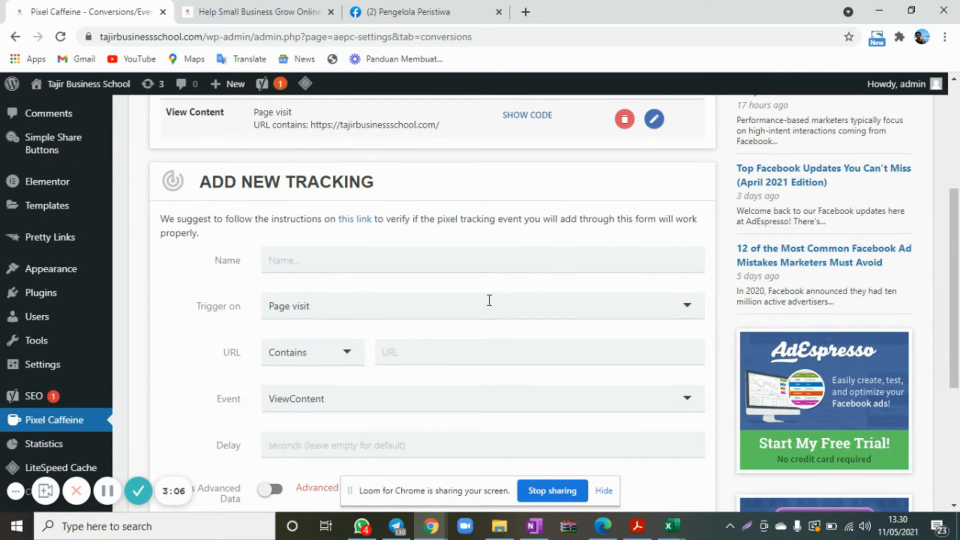
scroll(504, 315, down, 1)
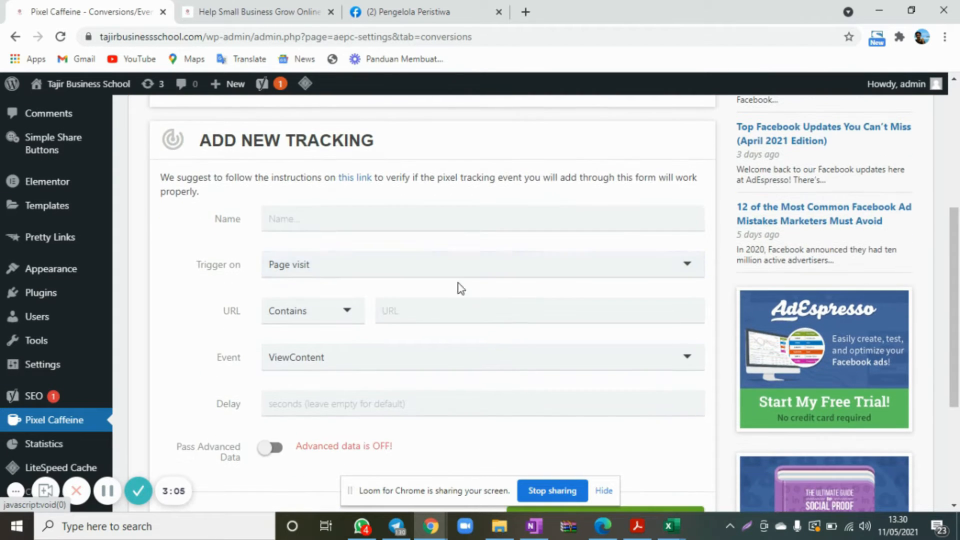
click(449, 274)
click(321, 321)
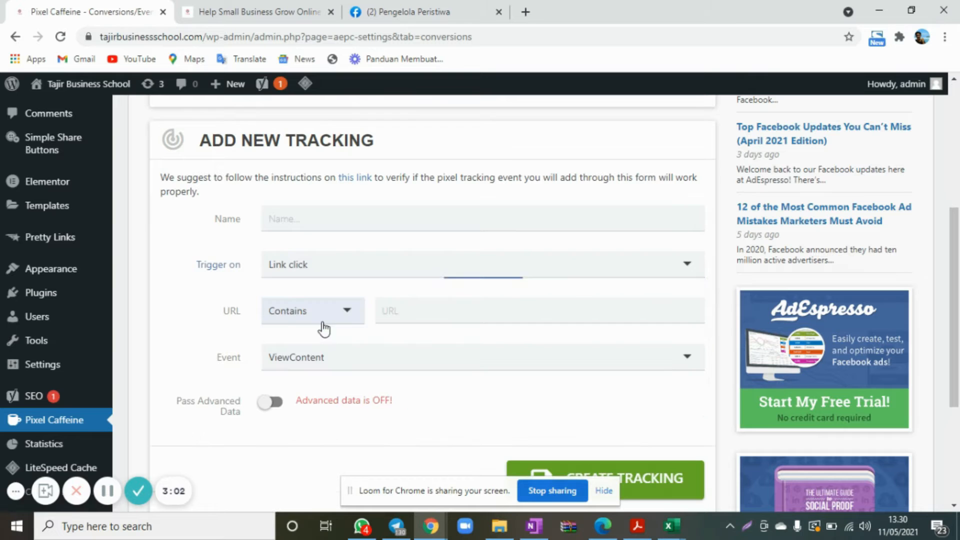
Examine the tajirbusinessschool.com landing page for its sign-up buttons, WhatsApp links and chat widget that visitors can follow.
click(283, 7)
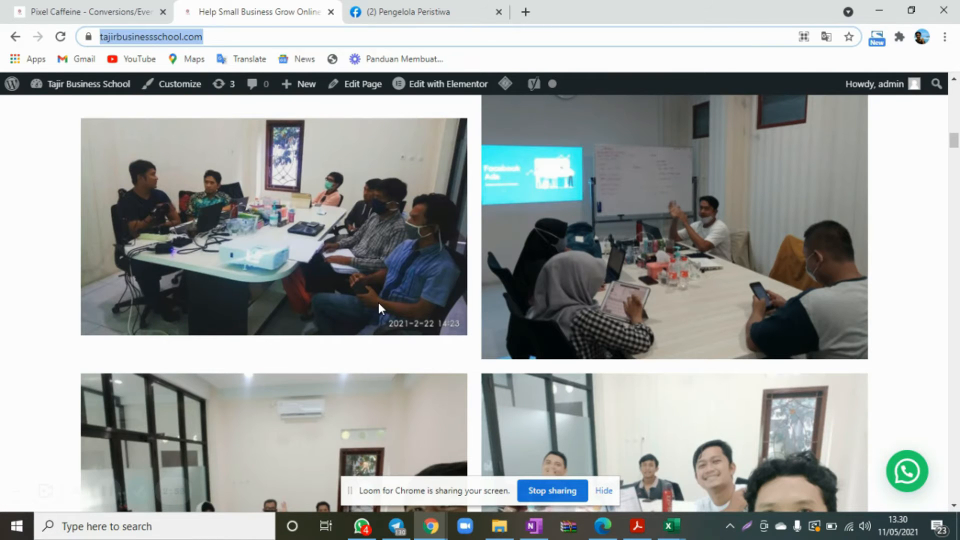
scroll(377, 300, up, 15)
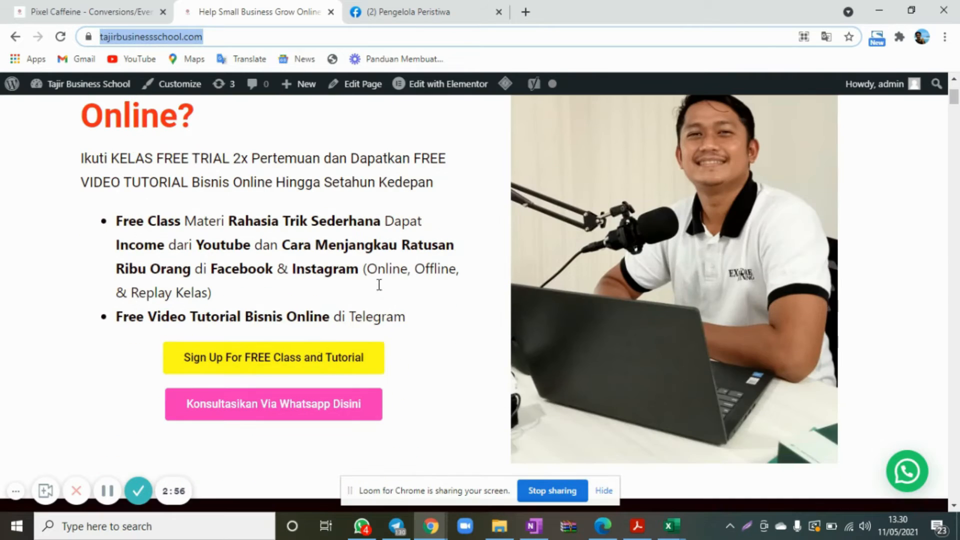
scroll(299, 408, down, 3)
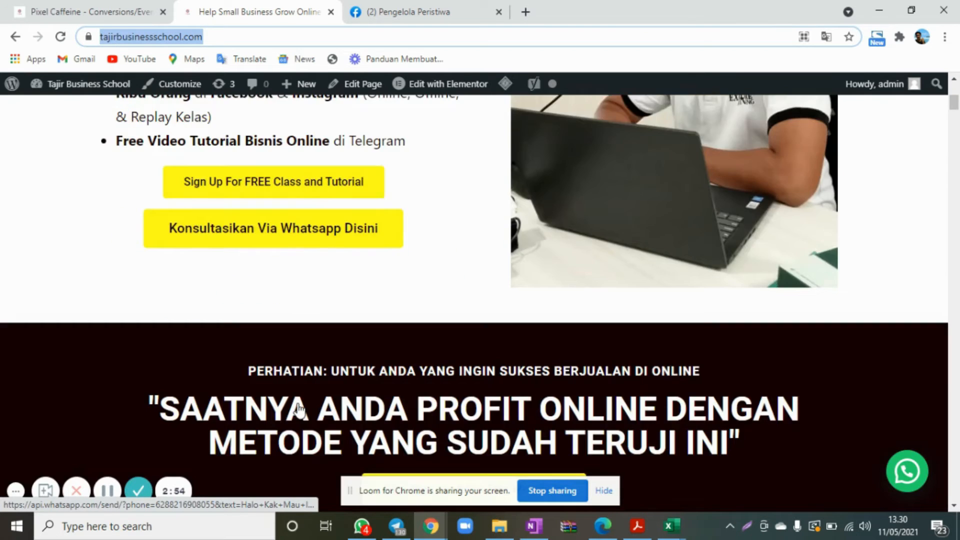
scroll(300, 405, down, 5)
scroll(474, 295, down, 2)
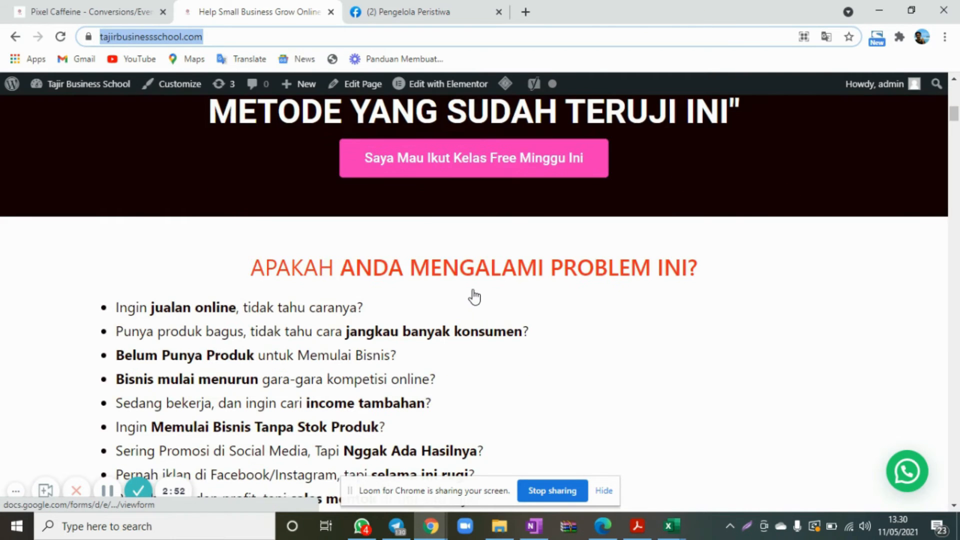
scroll(475, 297, down, 10)
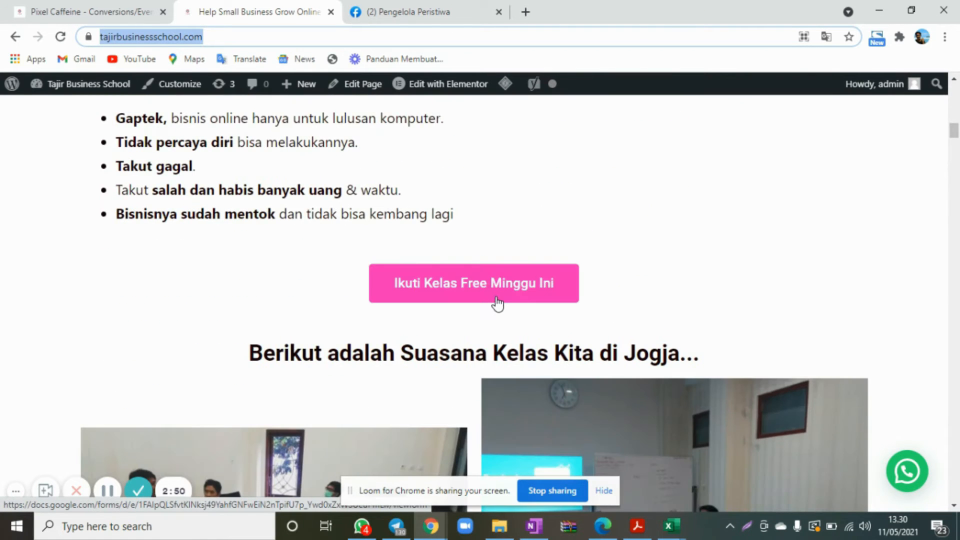
scroll(498, 303, down, 15)
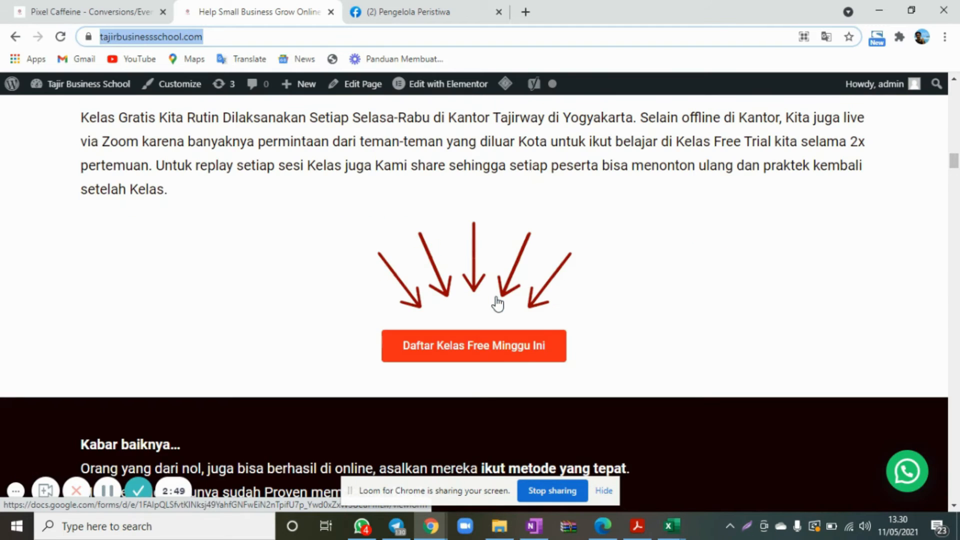
scroll(493, 347, down, 3)
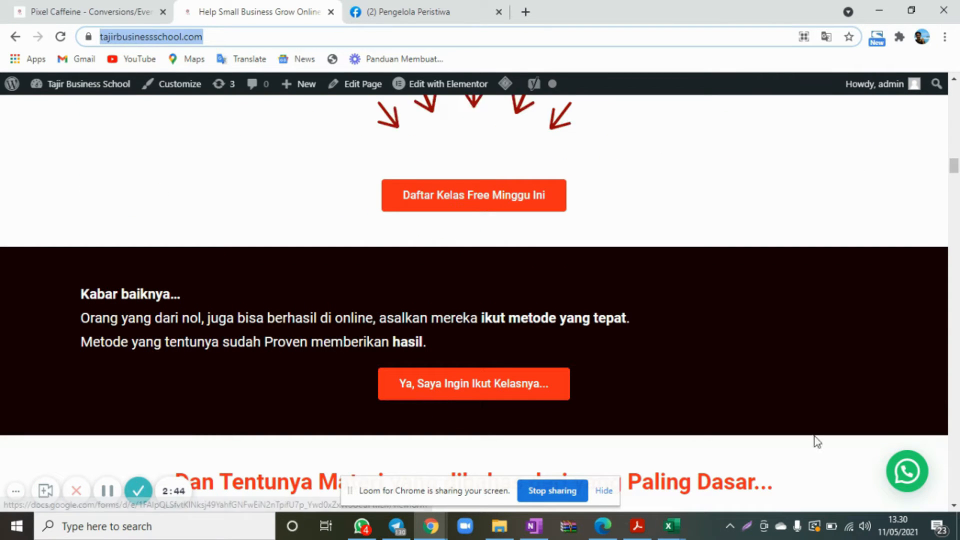
click(907, 470)
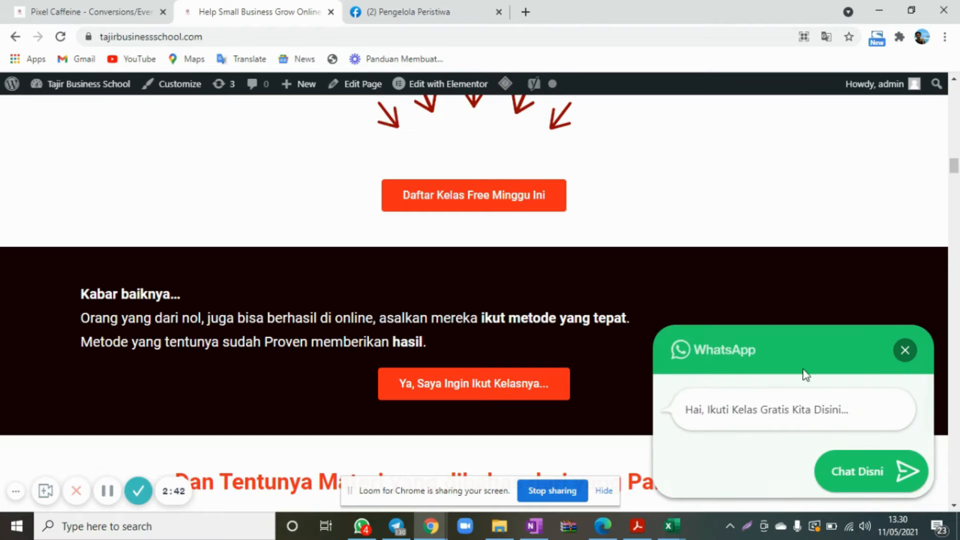
scroll(495, 347, down, 1)
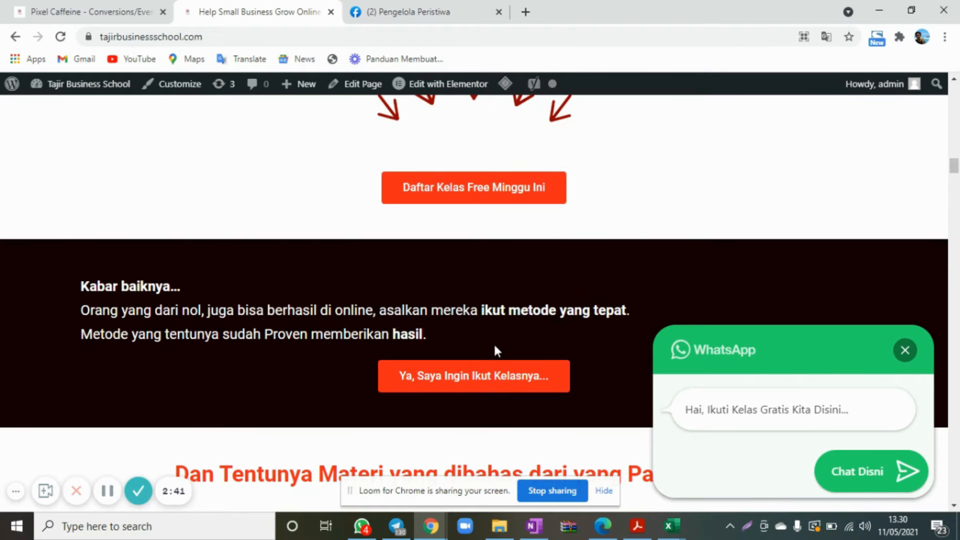
scroll(495, 347, up, 15)
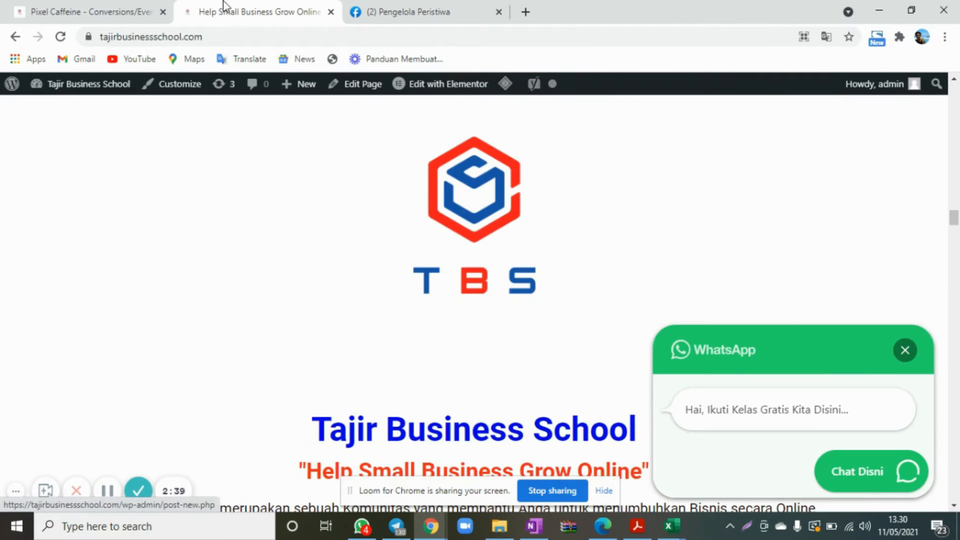
click(127, 11)
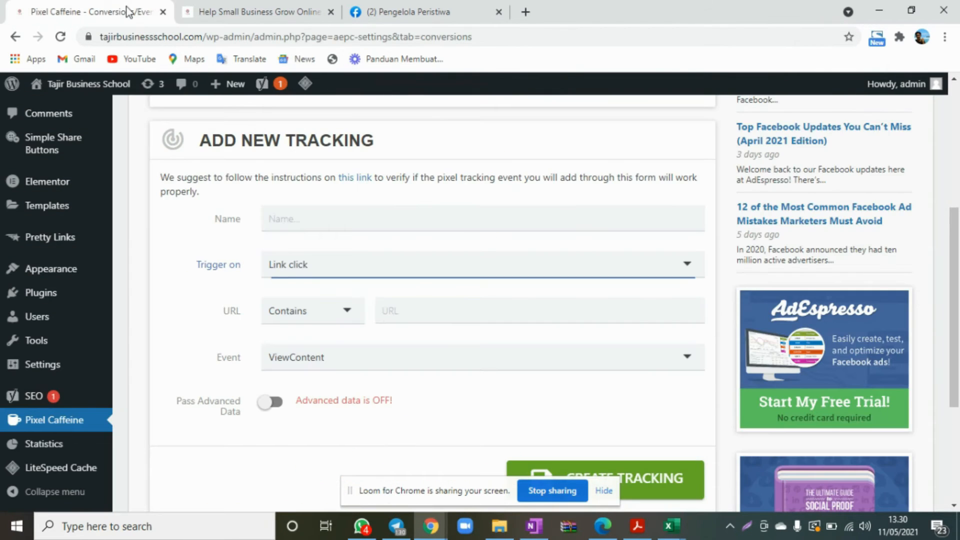
click(425, 316)
text(https://tajirbusinessschool.com/)
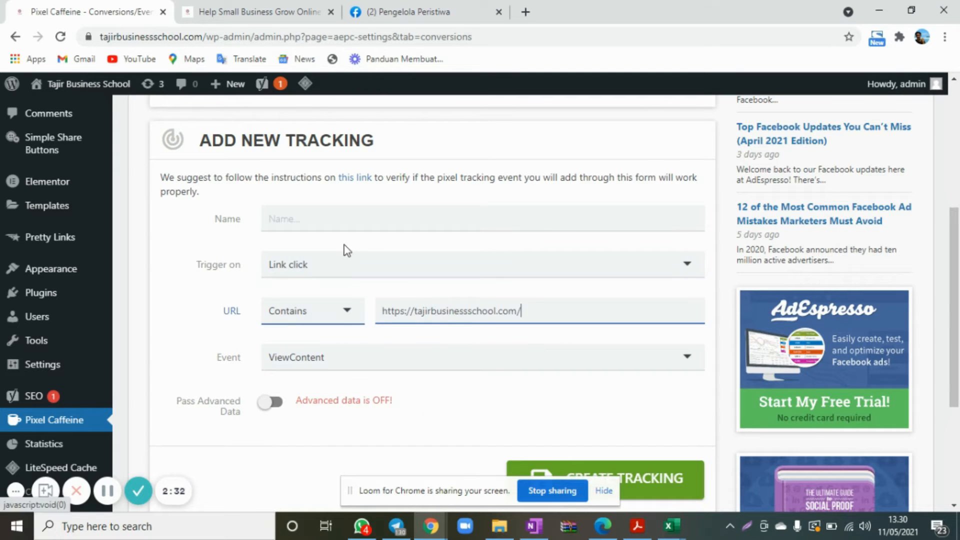
click(320, 220)
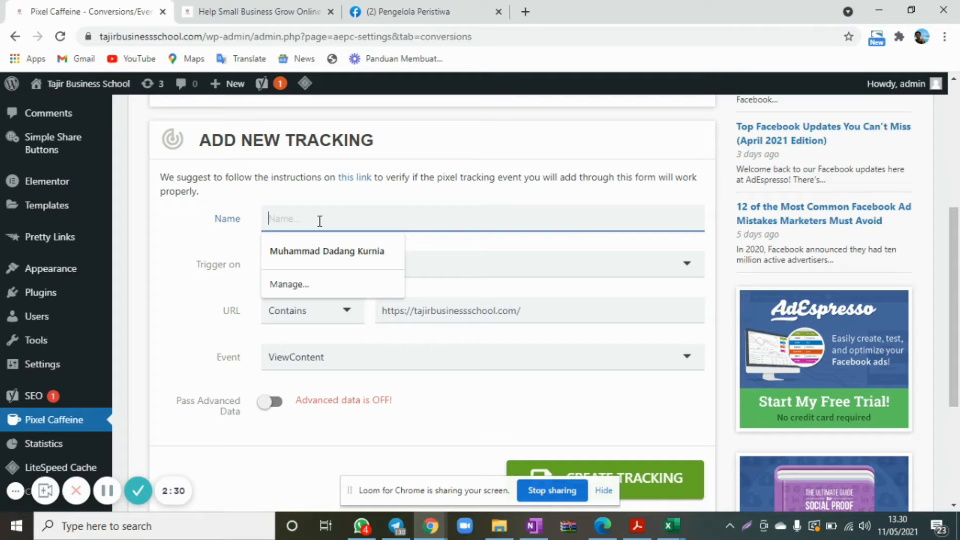
text(Link Click)
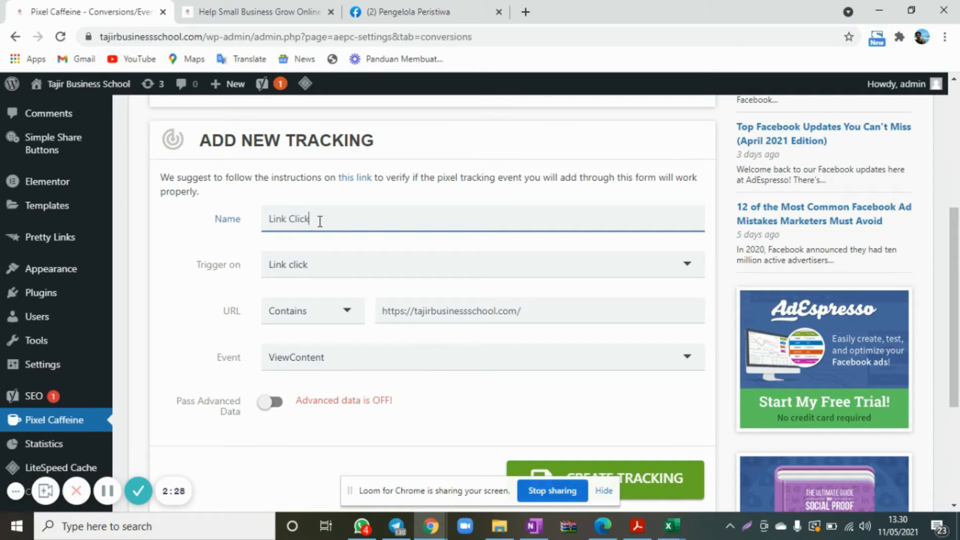
Set the event of the new Link Click tracking to AddToCart and check the completed form.
click(153, 307)
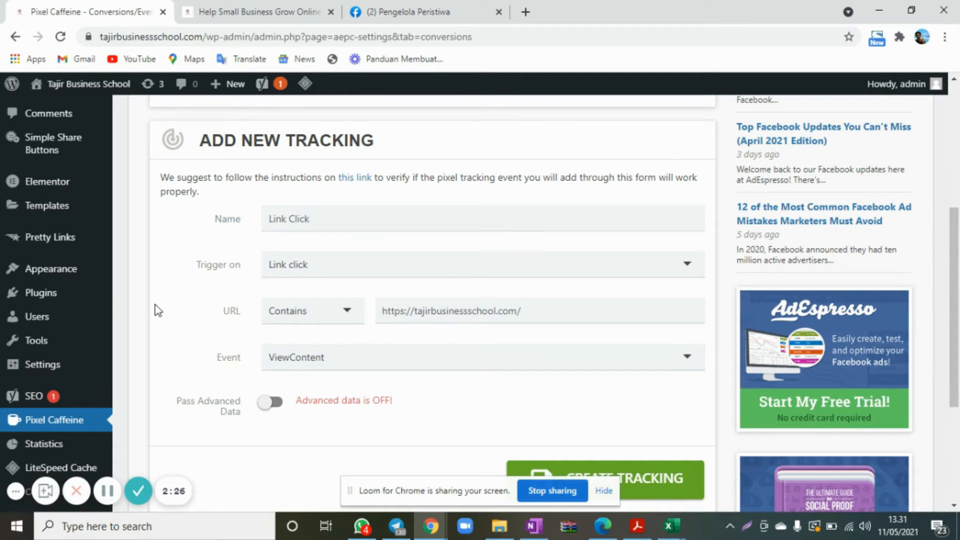
scroll(154, 308, down, 2)
click(330, 255)
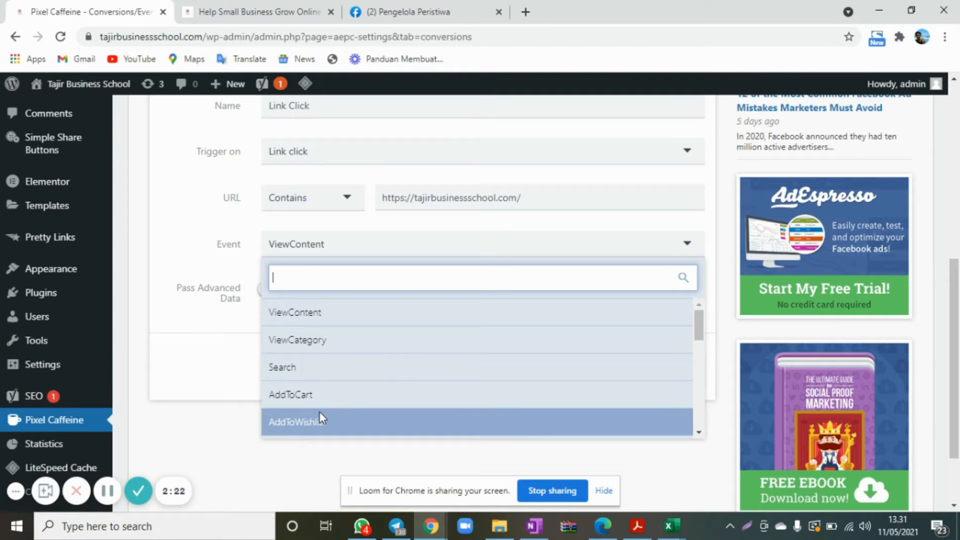
scroll(318, 415, down, 1)
click(320, 368)
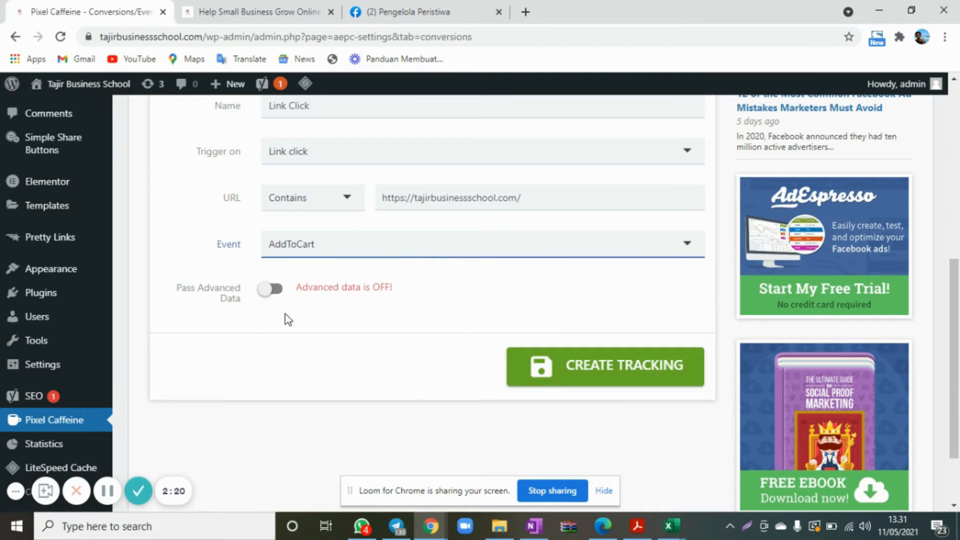
scroll(200, 222, down, 1)
scroll(201, 222, up, 2)
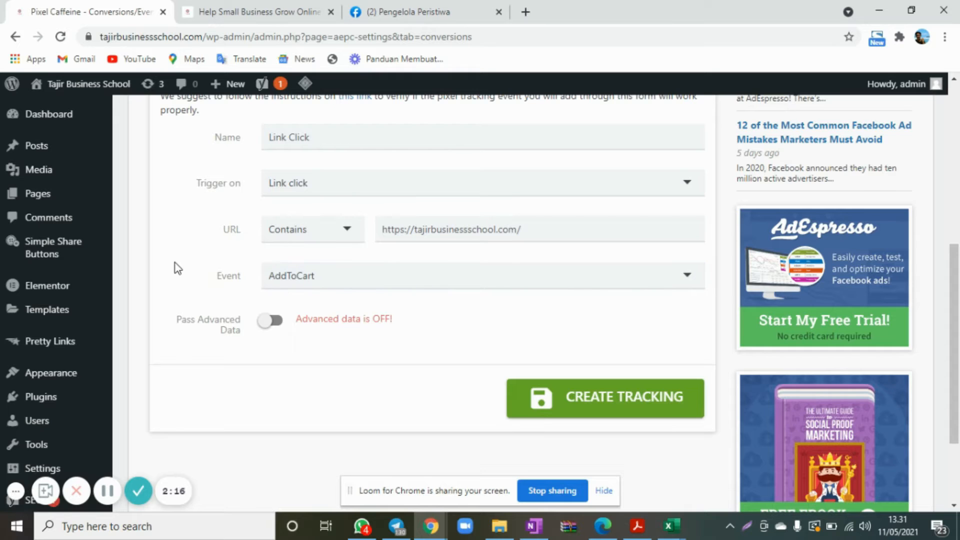
scroll(176, 269, up, 2)
scroll(176, 269, up, 1)
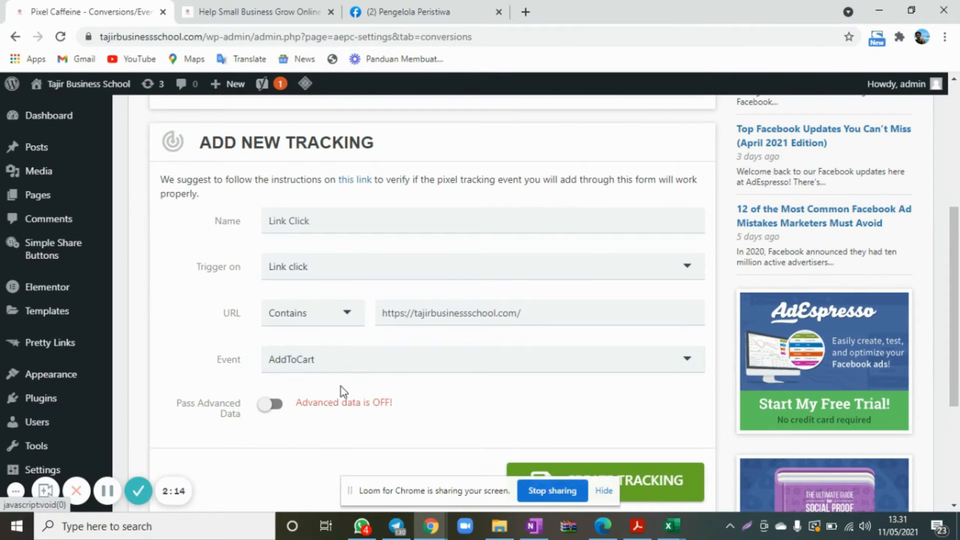
Recheck the landing page's WhatsApp chat widget, create the Link Click tracking, and dismiss the confirmation notice.
click(260, 12)
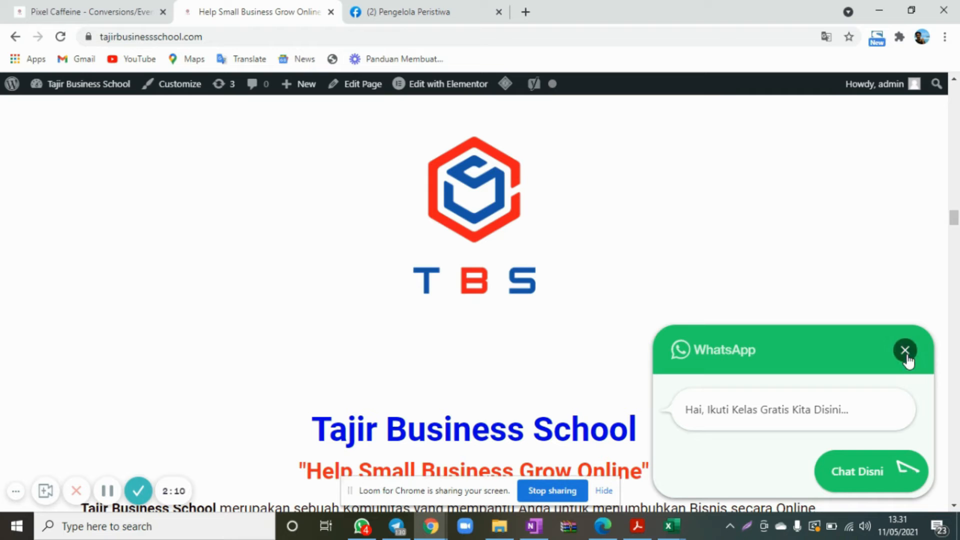
click(64, 13)
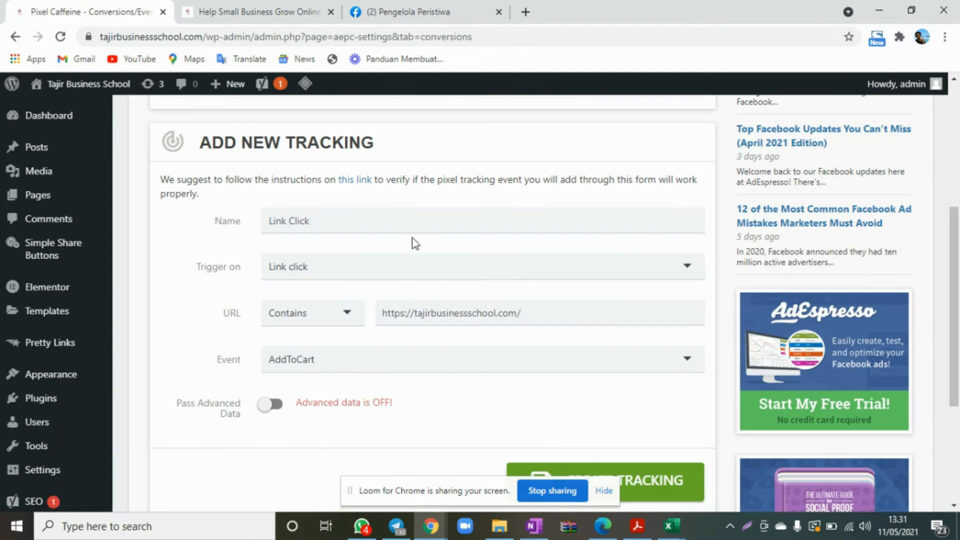
scroll(350, 285, up, 5)
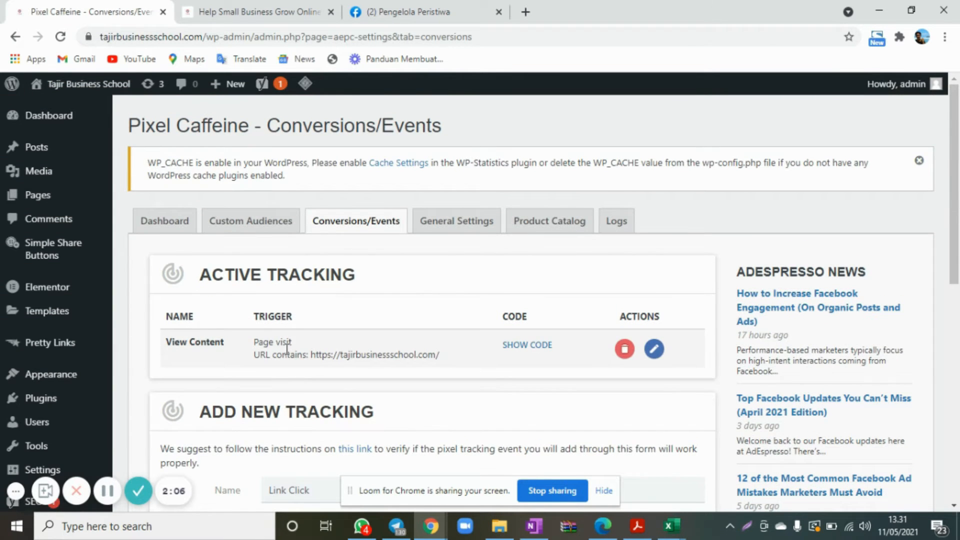
scroll(287, 350, down, 6)
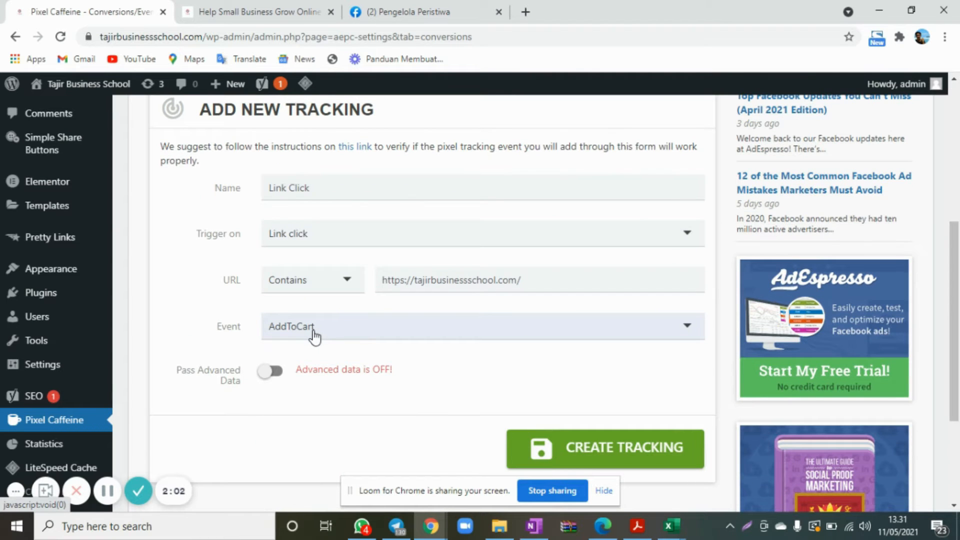
click(629, 450)
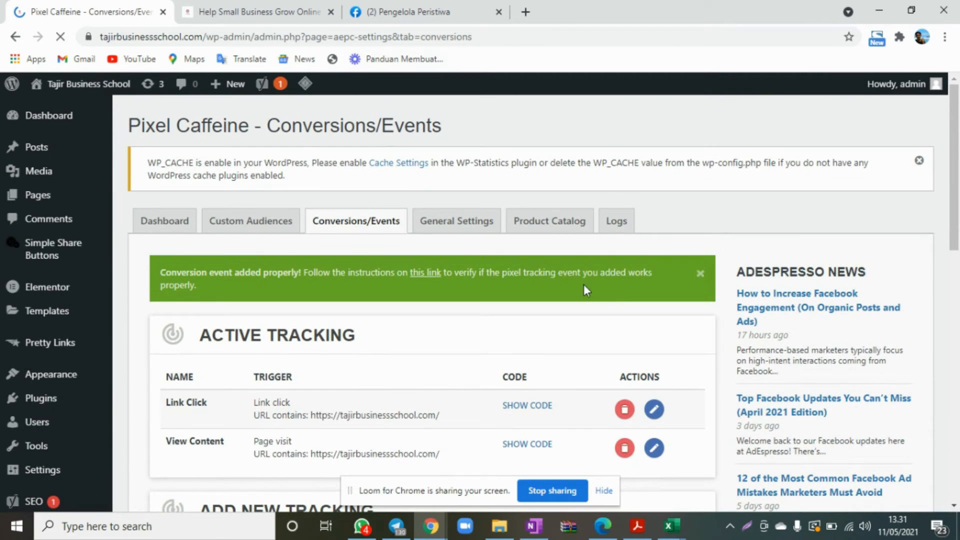
click(701, 274)
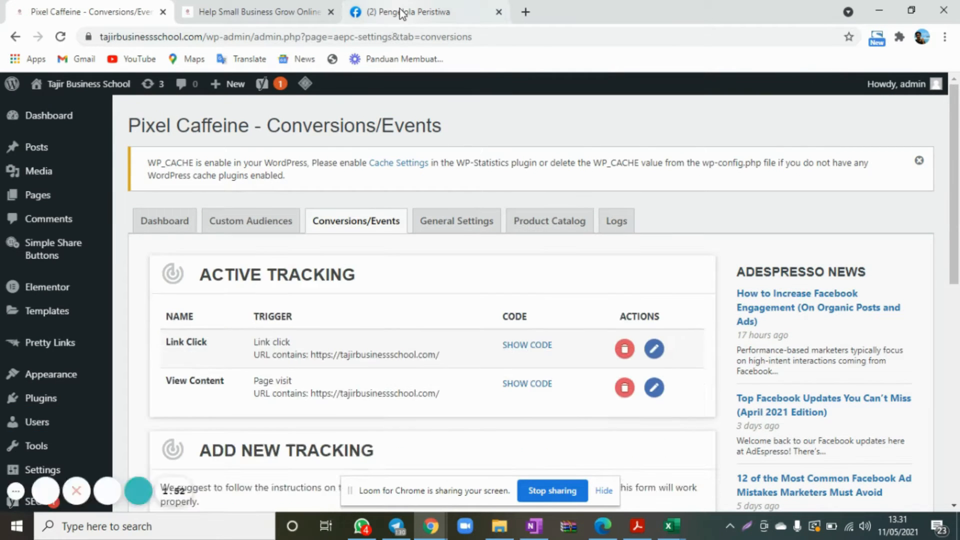
Reload the Tajir Business School pixel overview in Facebook Events Manager to check for received activity.
click(395, 12)
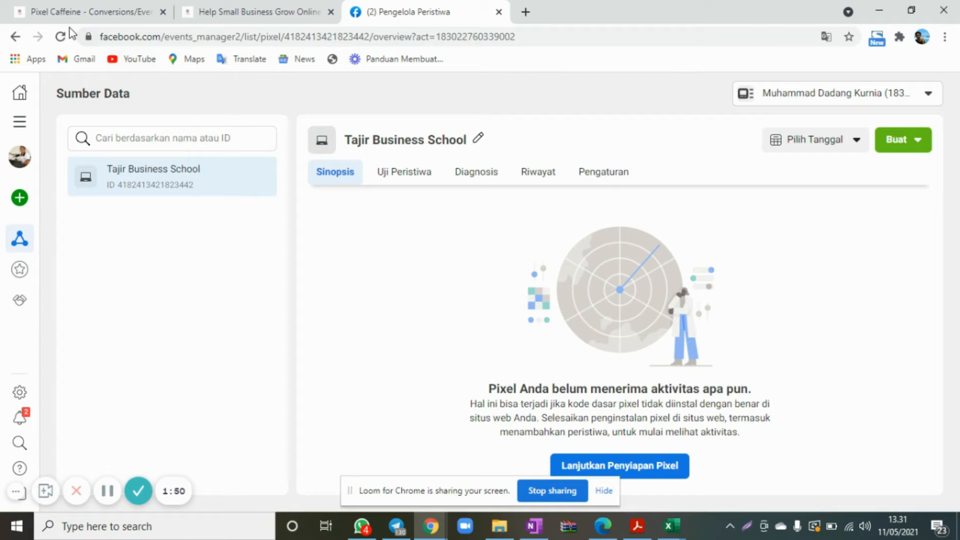
click(61, 38)
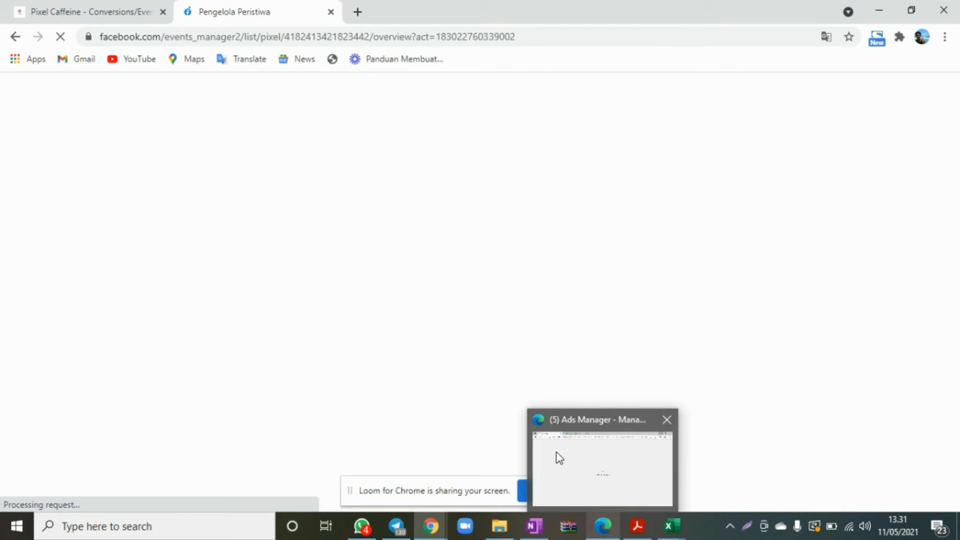
Switch to Microsoft Edge and load facebook.com/adsmanager in a new browser tab.
click(599, 537)
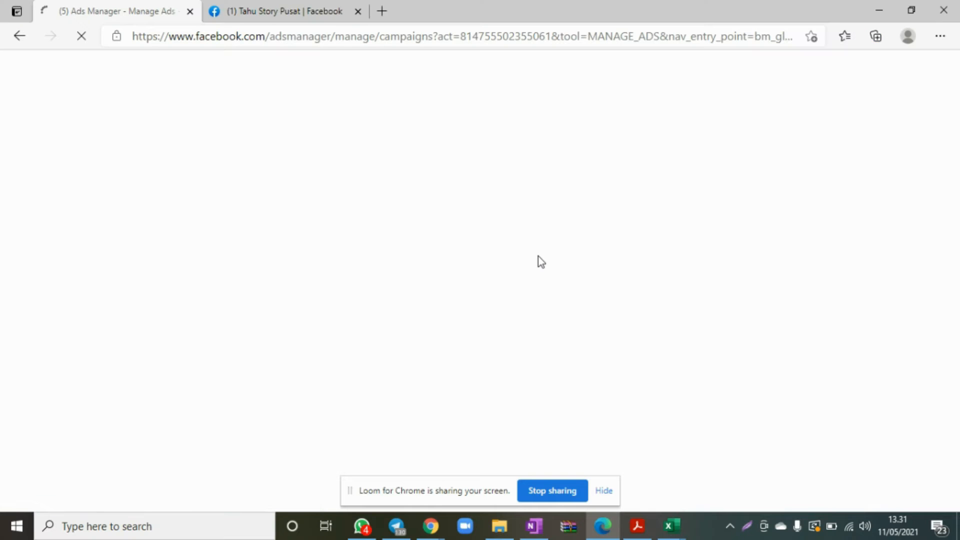
click(382, 11)
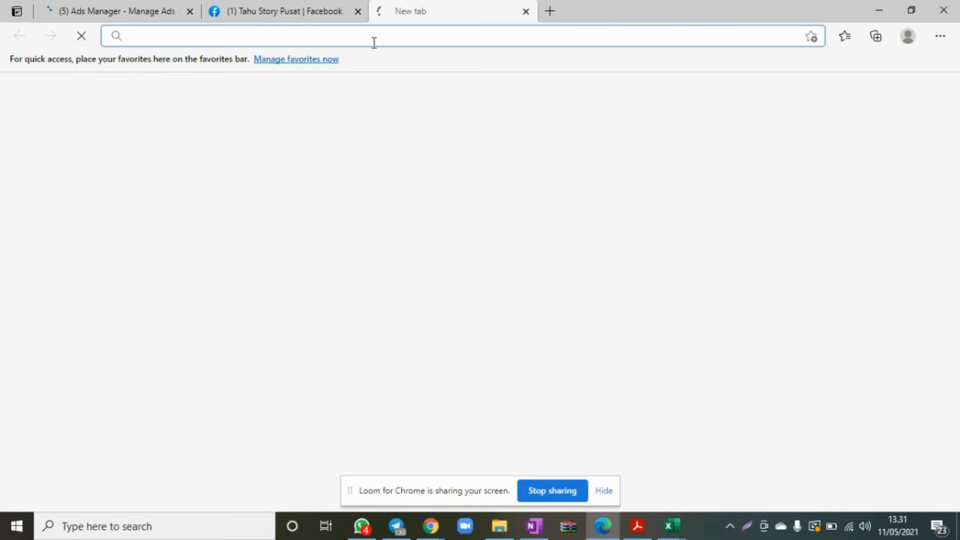
click(374, 42)
text(facebook.com)
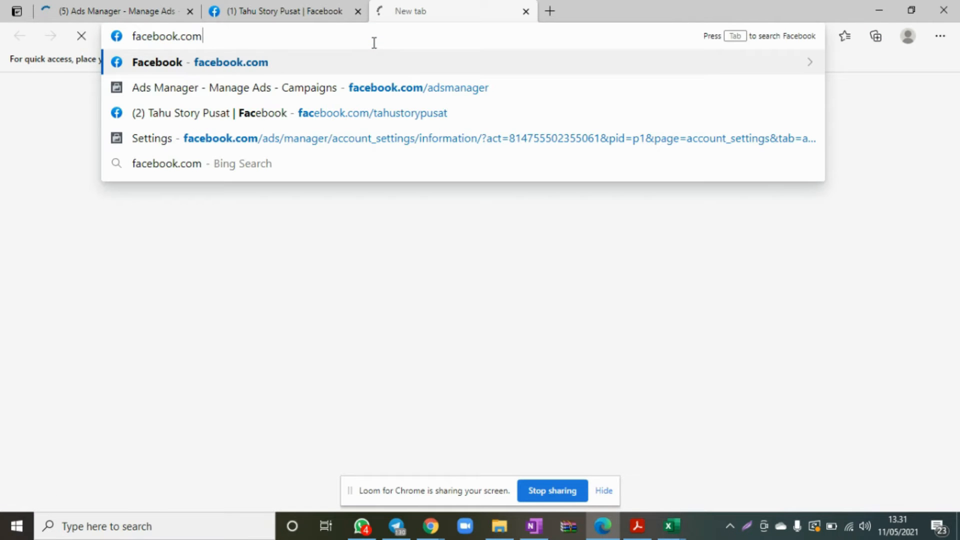
text(/)
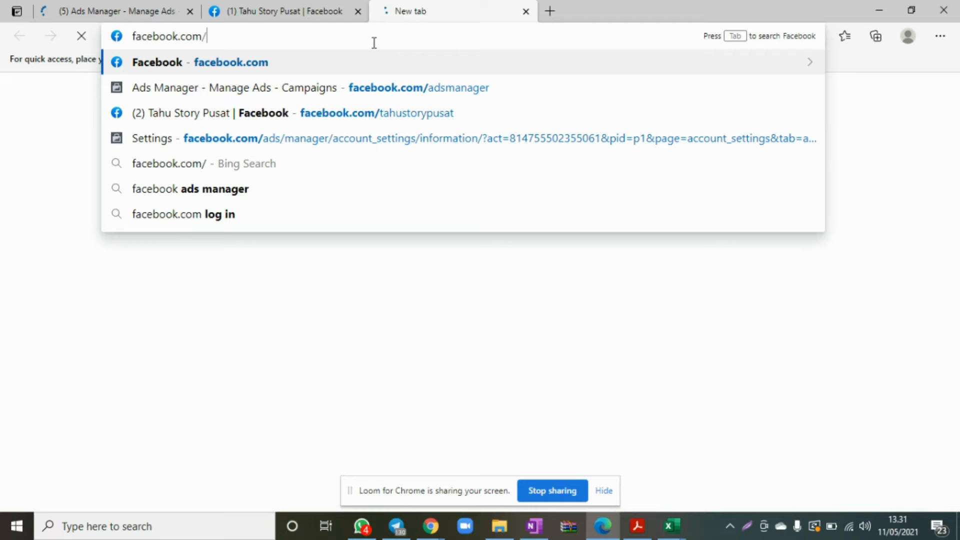
text(adsmanager)
key(Return)
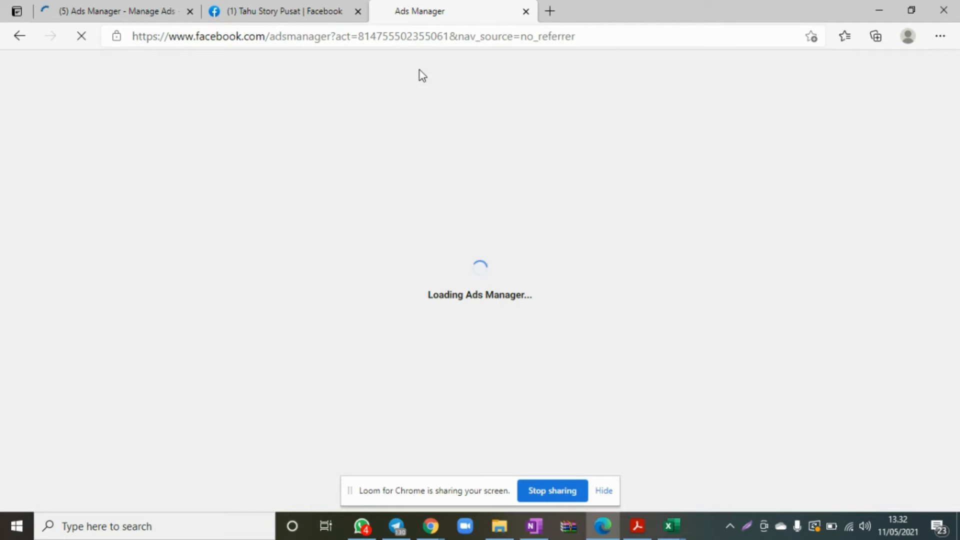
Wait for the Ads Manager campaigns page in Edge to load and open Events Manager from its shortcuts.
click(438, 527)
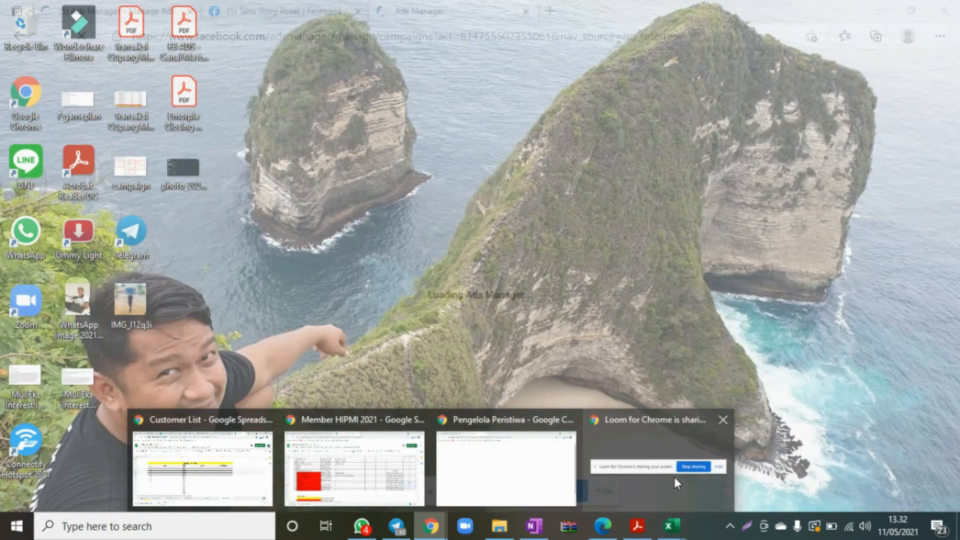
click(499, 365)
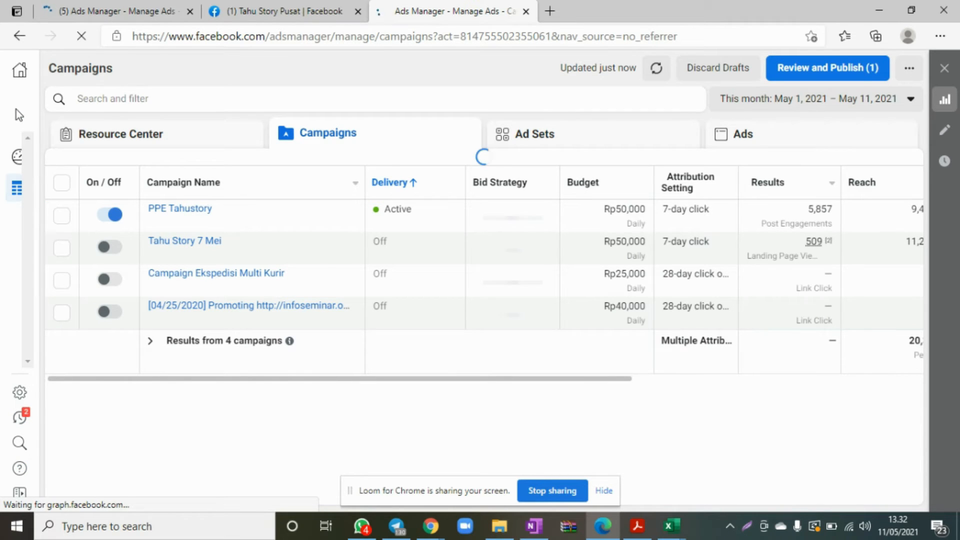
click(16, 110)
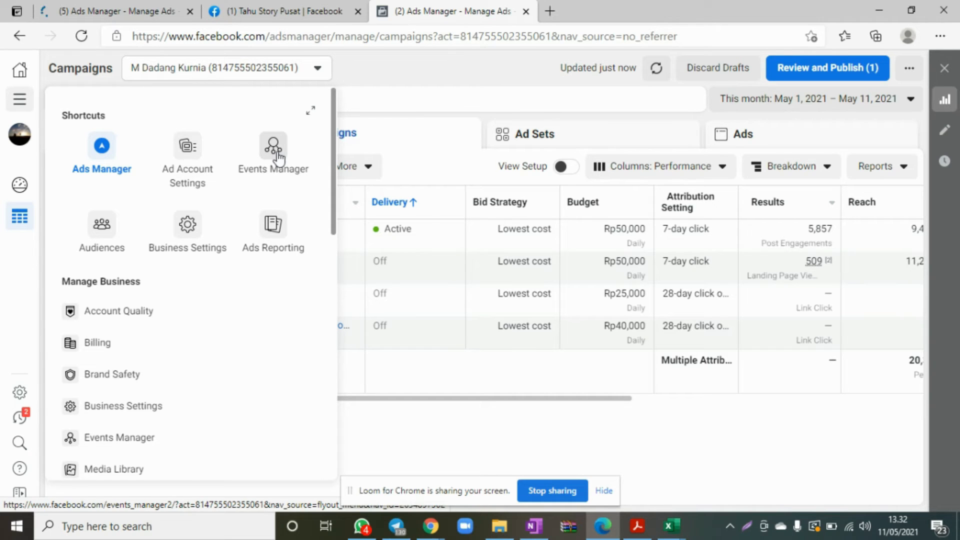
click(279, 156)
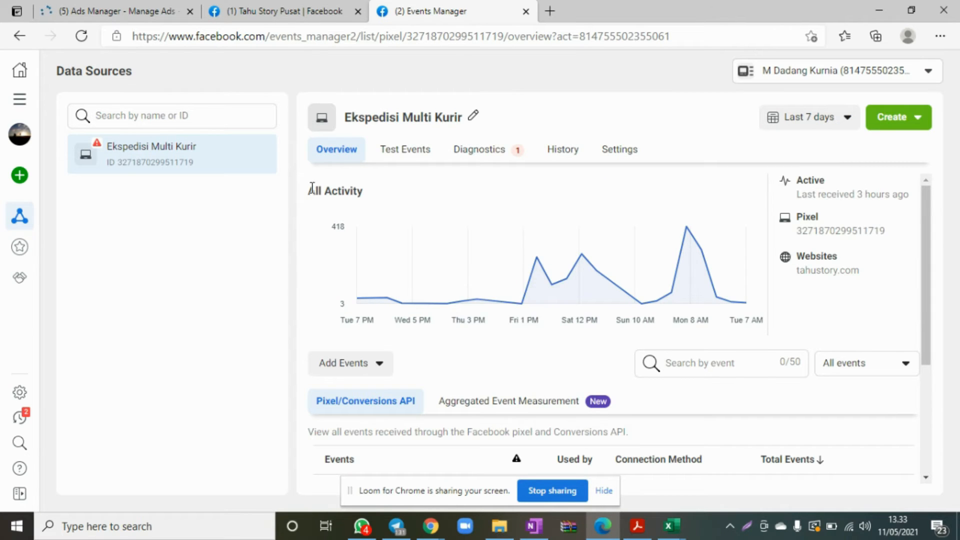
Examine the Ekspedisi Multi Kurir pixel's activity graph, connected website and list of received events, leaving its name as it is.
click(473, 116)
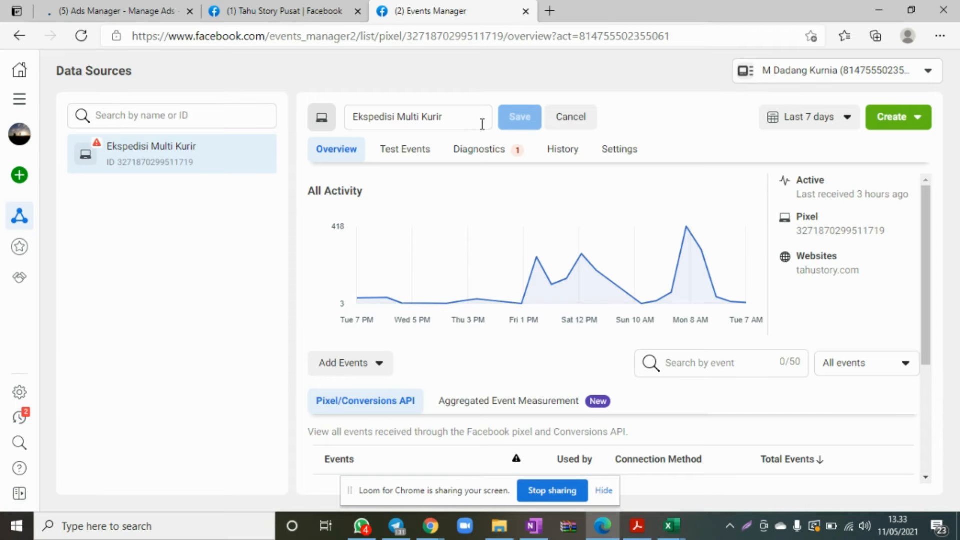
click(574, 118)
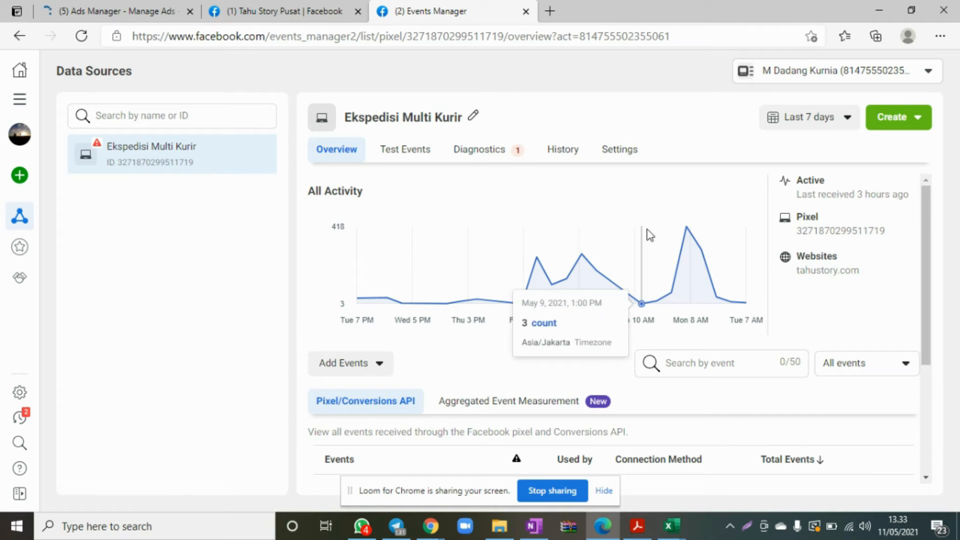
scroll(842, 198, down, 1)
scroll(818, 229, up, 1)
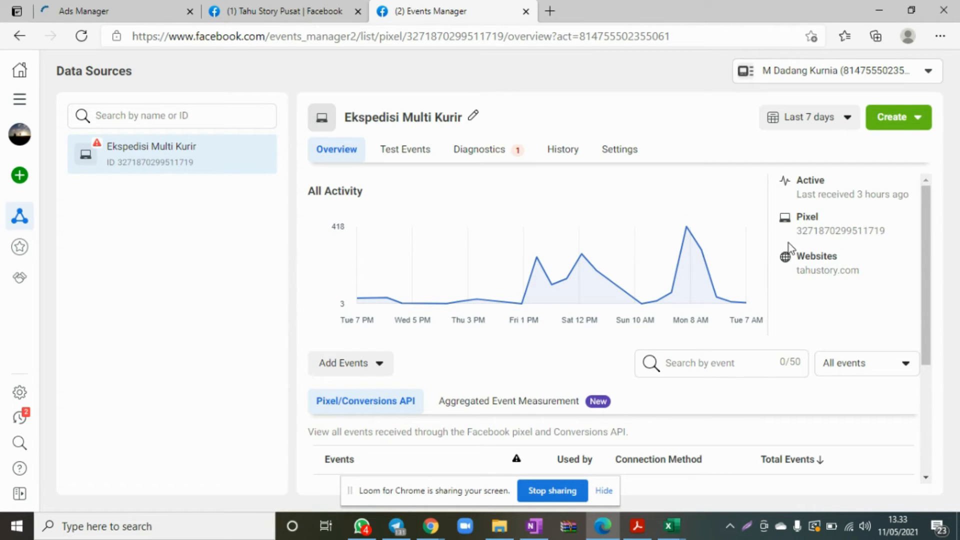
scroll(803, 266, down, 1)
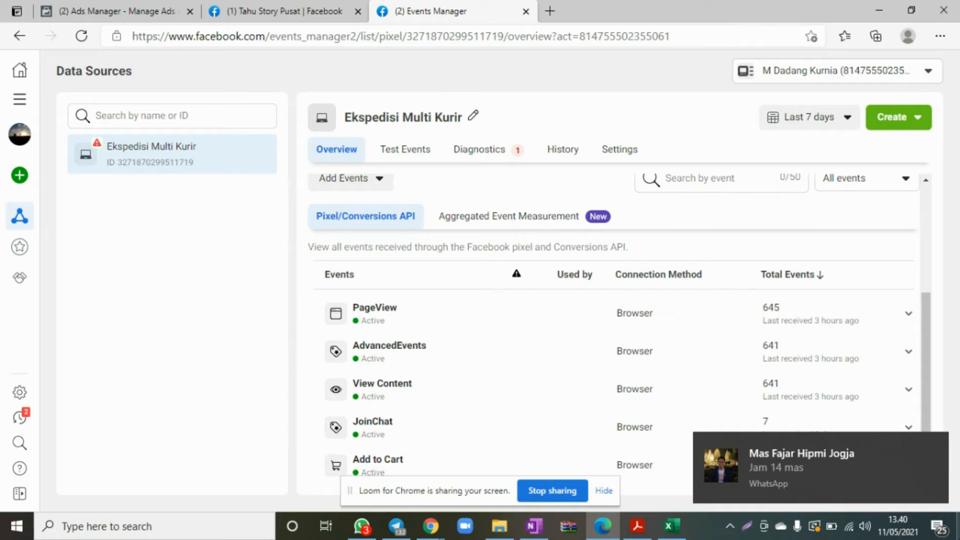
click(932, 448)
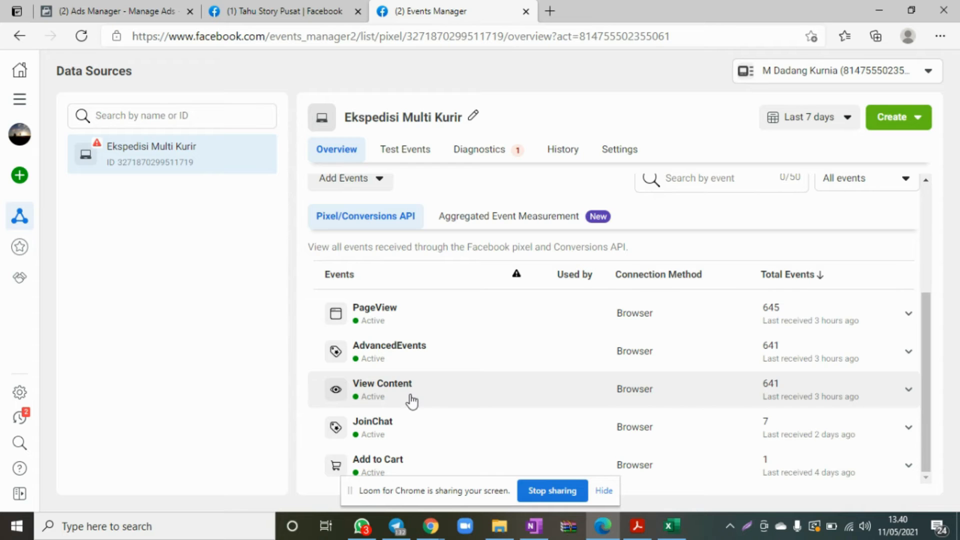
scroll(720, 336, up, 2)
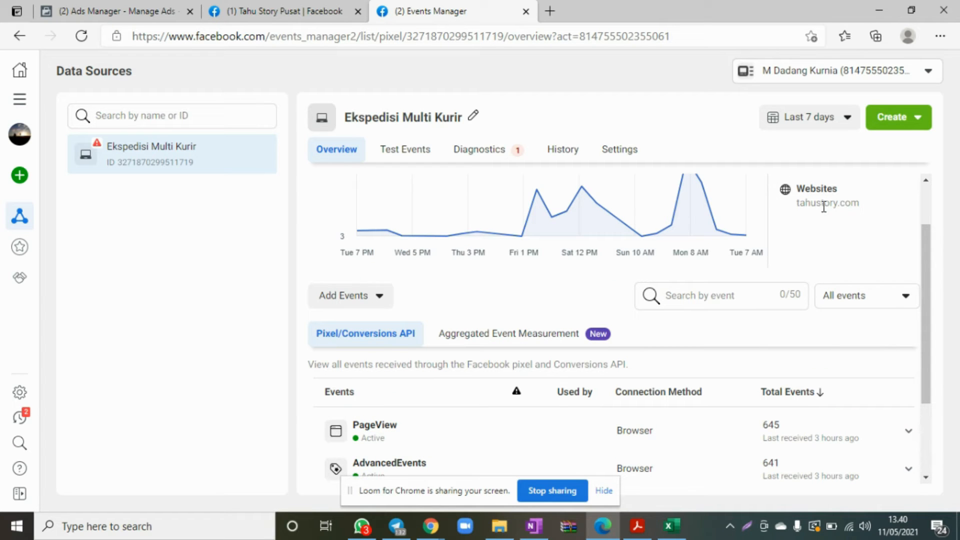
scroll(768, 252, down, 2)
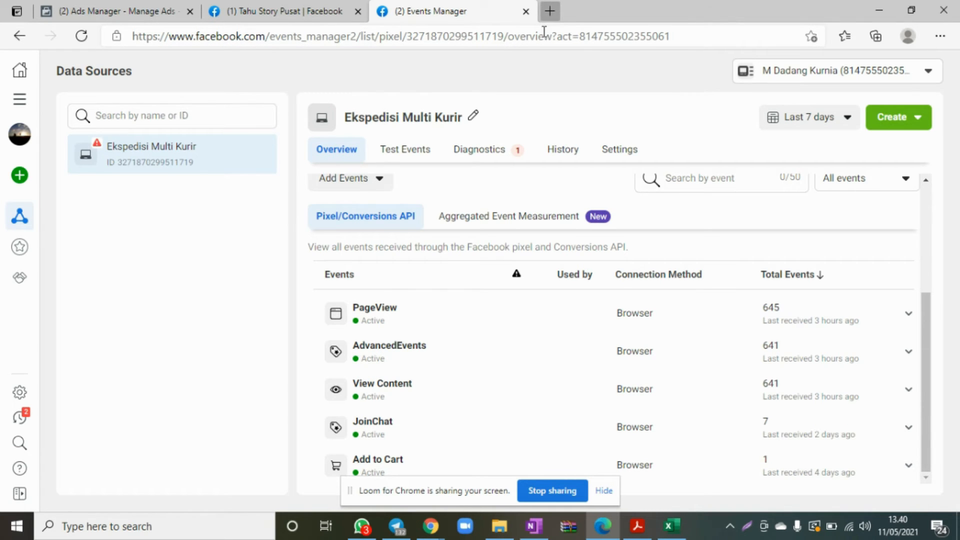
Load tahustory.com in a new browser tab.
click(546, 11)
text(tahu)
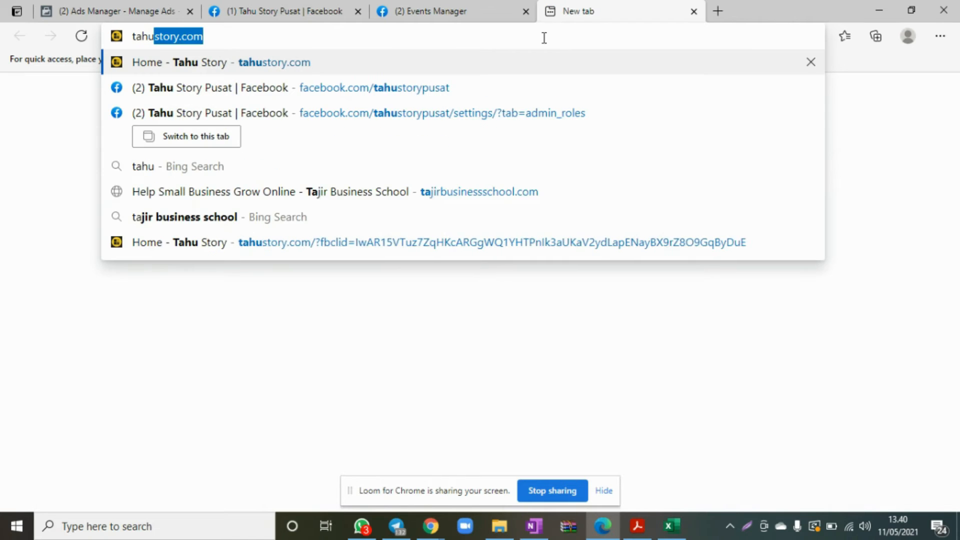
key(Return)
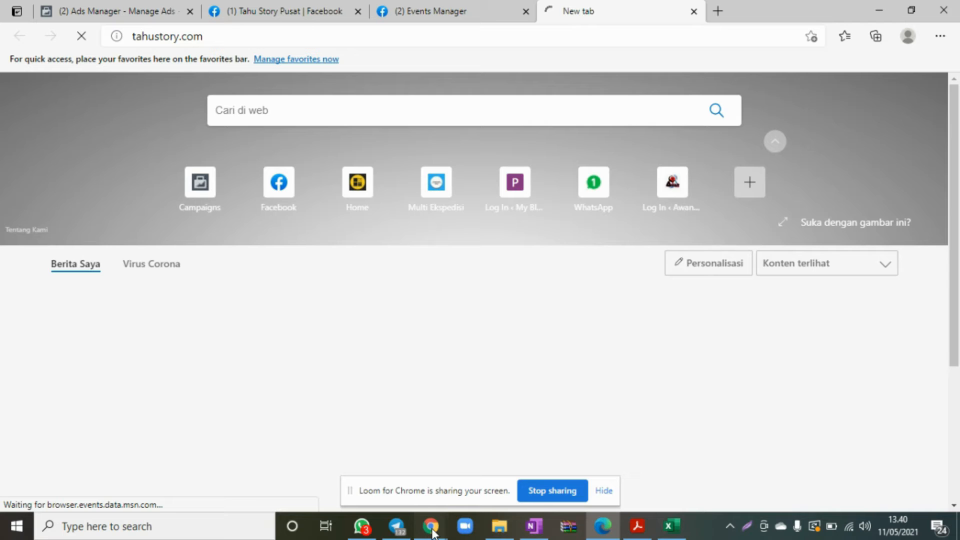
Switch to Chrome and review the Link Click and View Content trackings and the blank new tracking form in Pixel Caffeine.
click(431, 527)
click(487, 485)
click(84, 6)
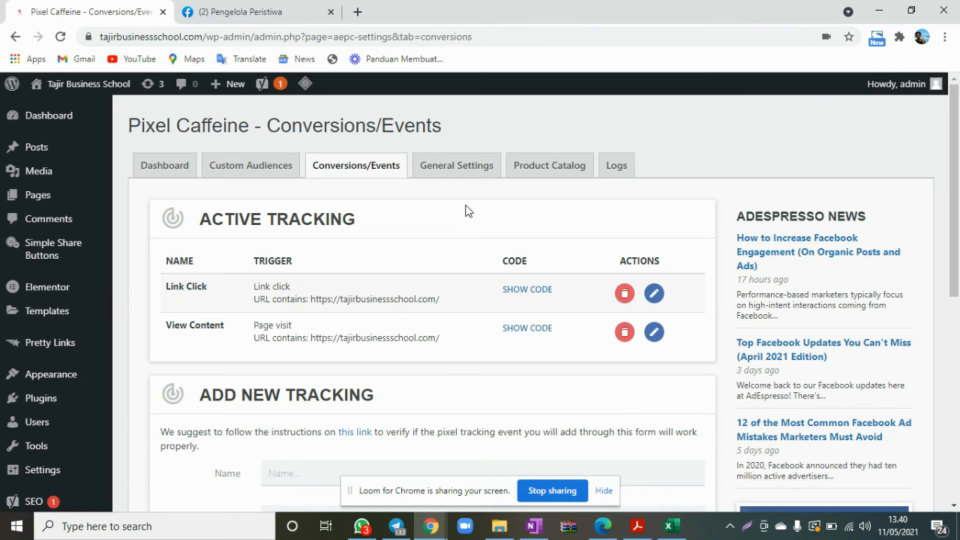
scroll(468, 211, down, 3)
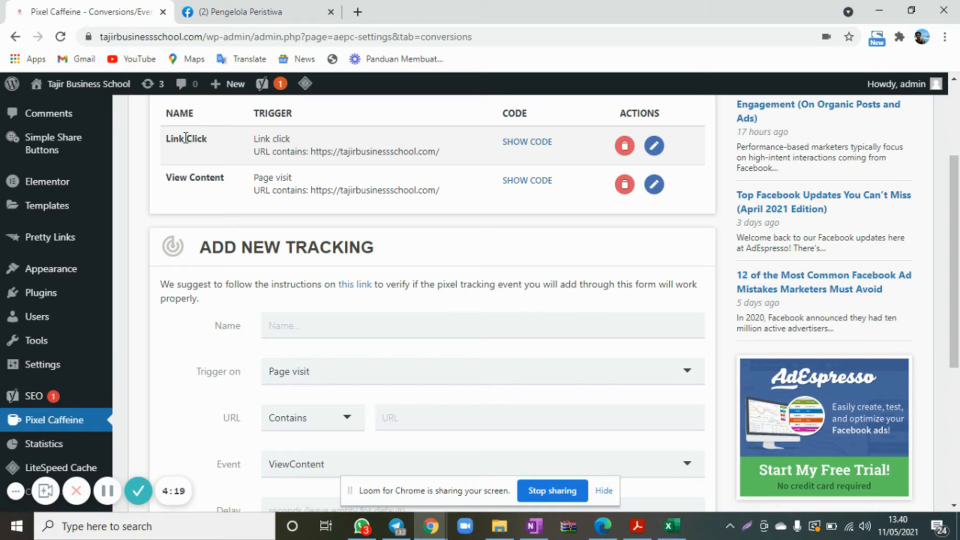
Switch to Edge, open the WhatsApp chat widget on tahustory.com and compare it with the JoinChat event in Events Manager.
click(603, 527)
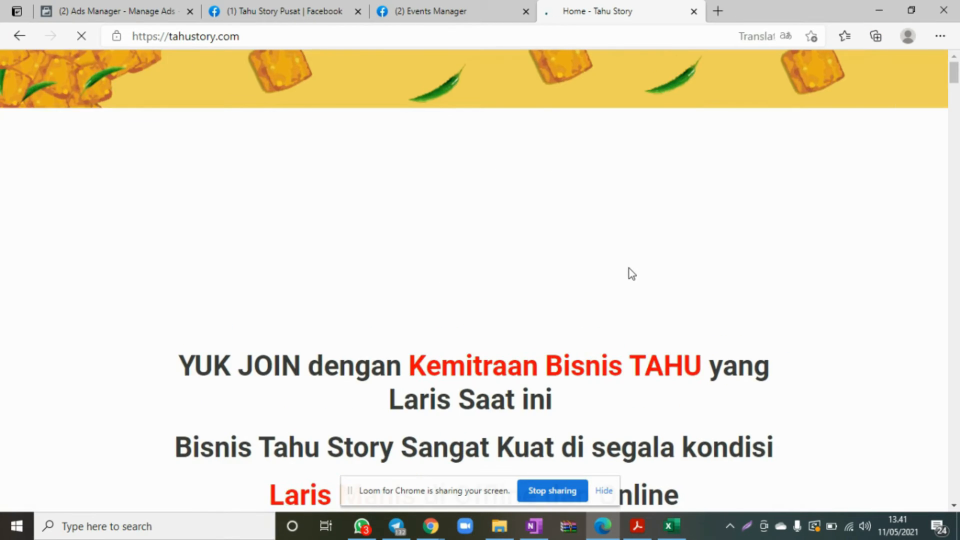
scroll(582, 368, down, 3)
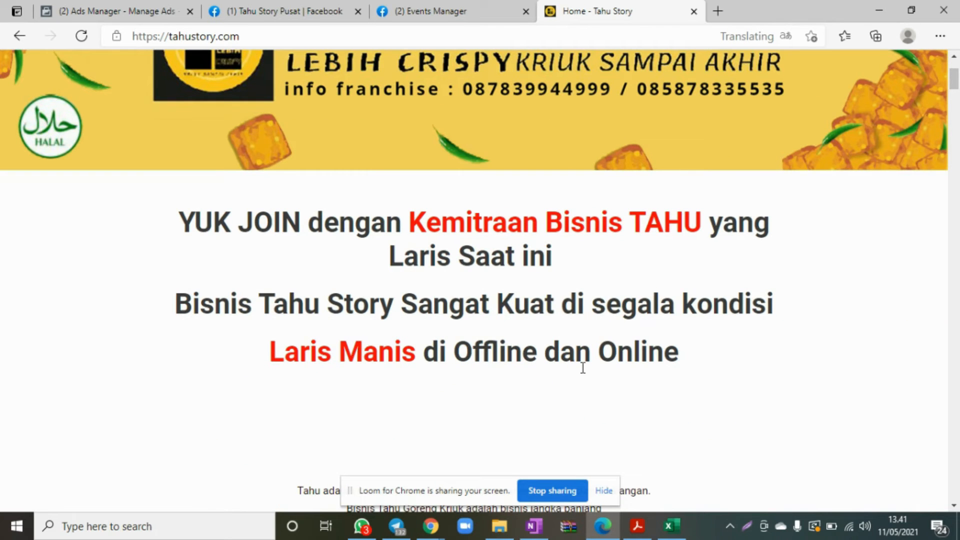
scroll(582, 368, down, 3)
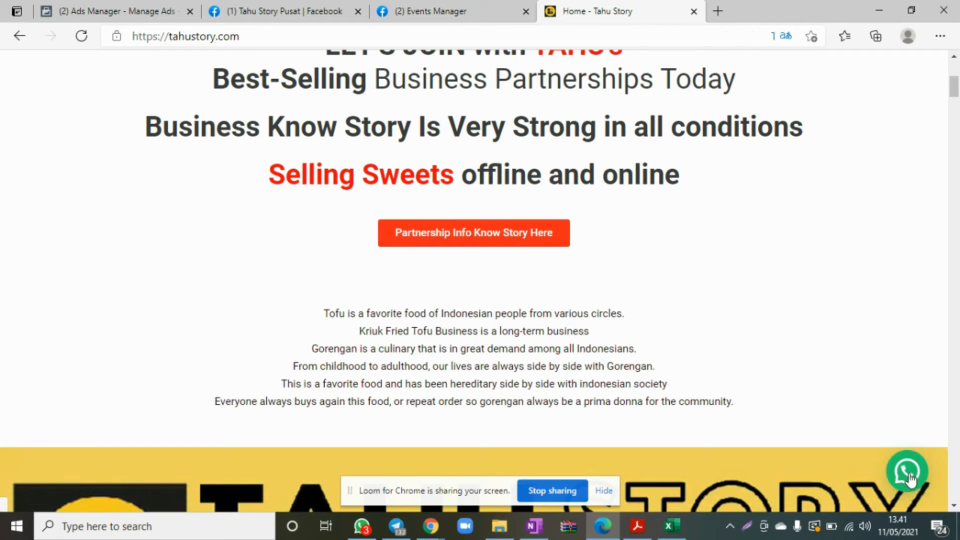
click(909, 475)
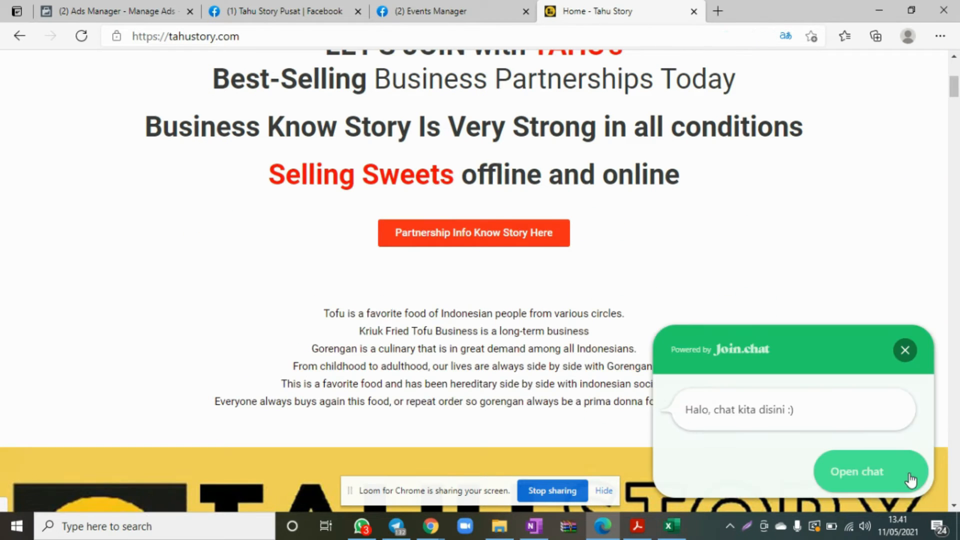
click(433, 8)
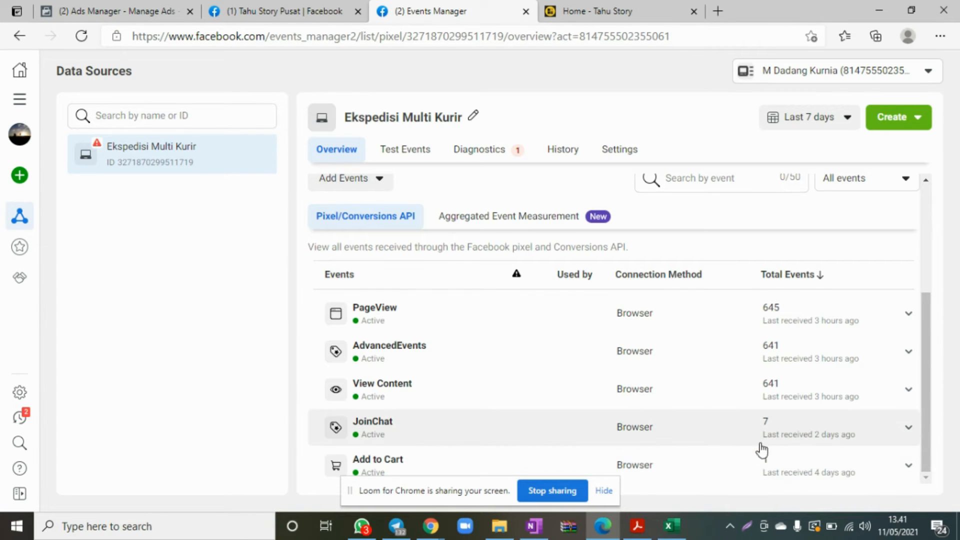
Examine the partnership link buttons further down the tahustory.com home page.
click(580, 8)
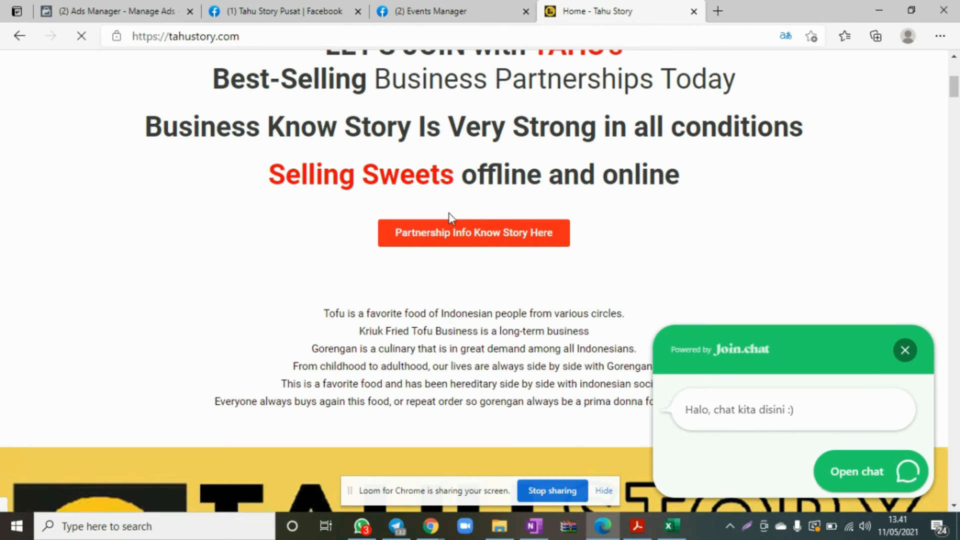
scroll(446, 236, down, 3)
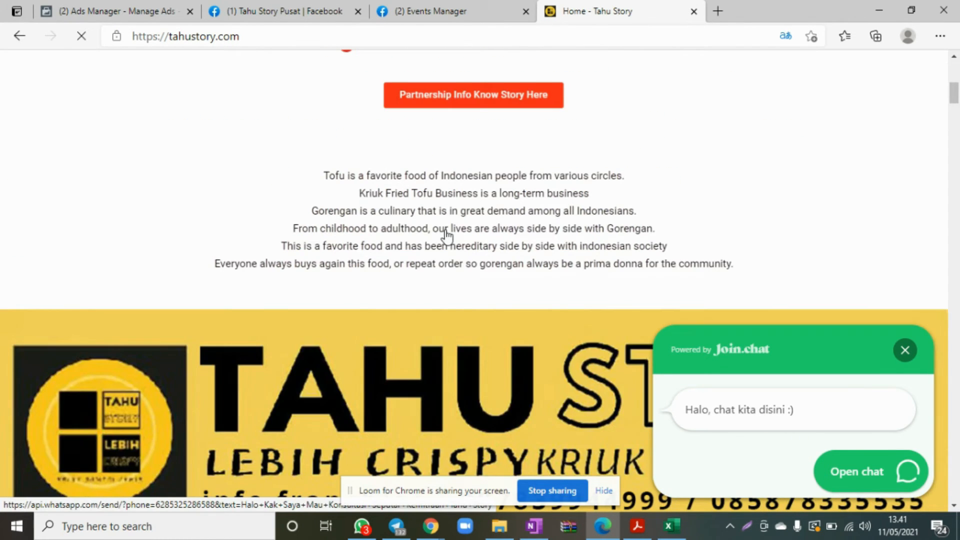
scroll(447, 236, down, 9)
scroll(469, 391, down, 4)
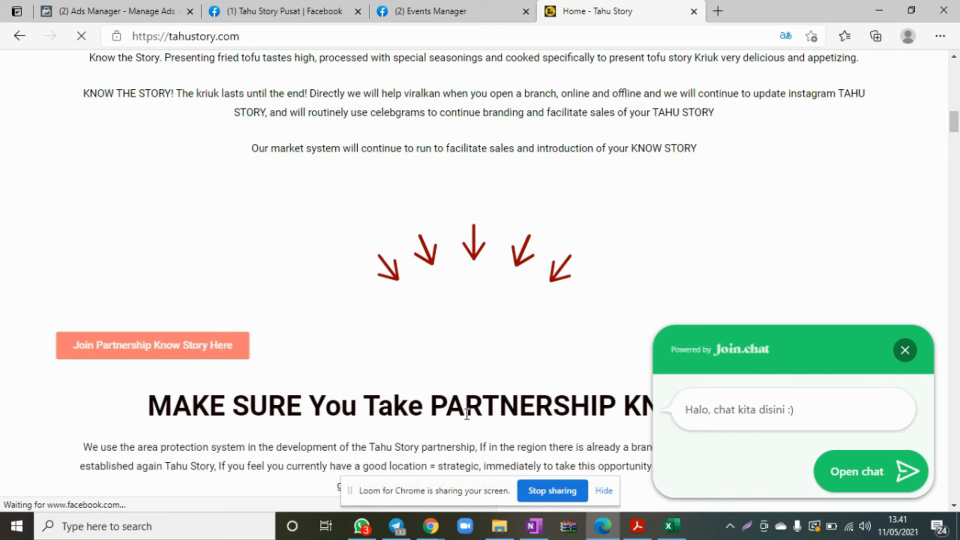
scroll(468, 415, down, 4)
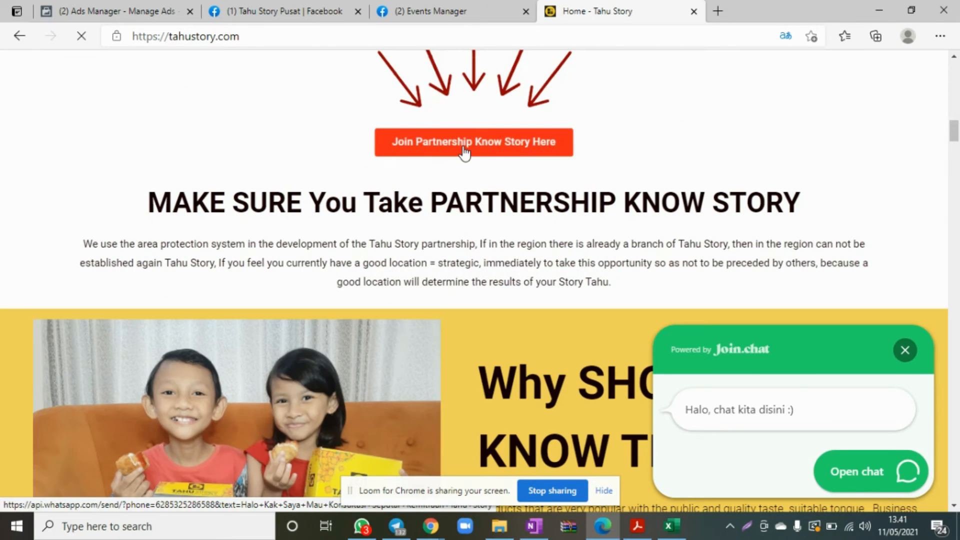
Return to Events Manager and review the Ekspedisi Multi Kurir pixel's activity graph and received events.
click(466, 10)
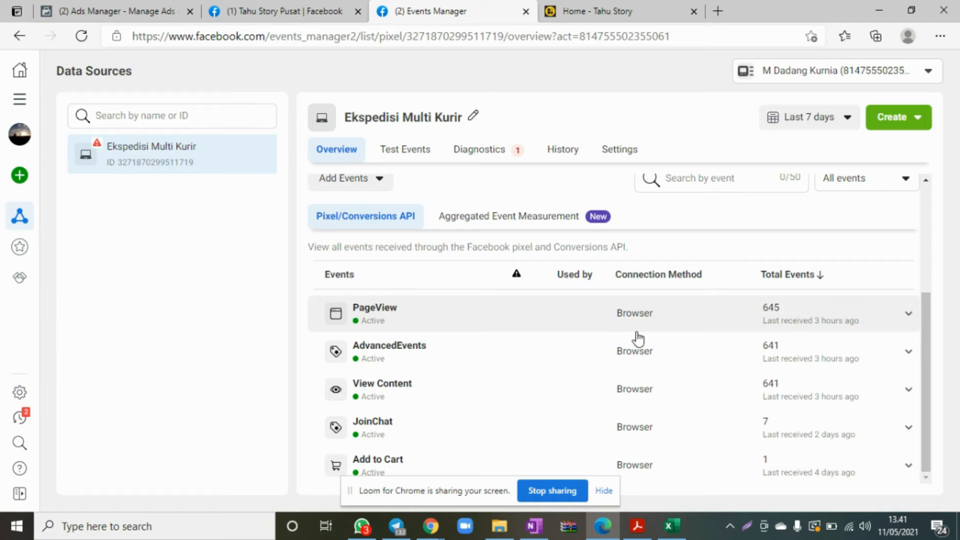
scroll(374, 363, up, 4)
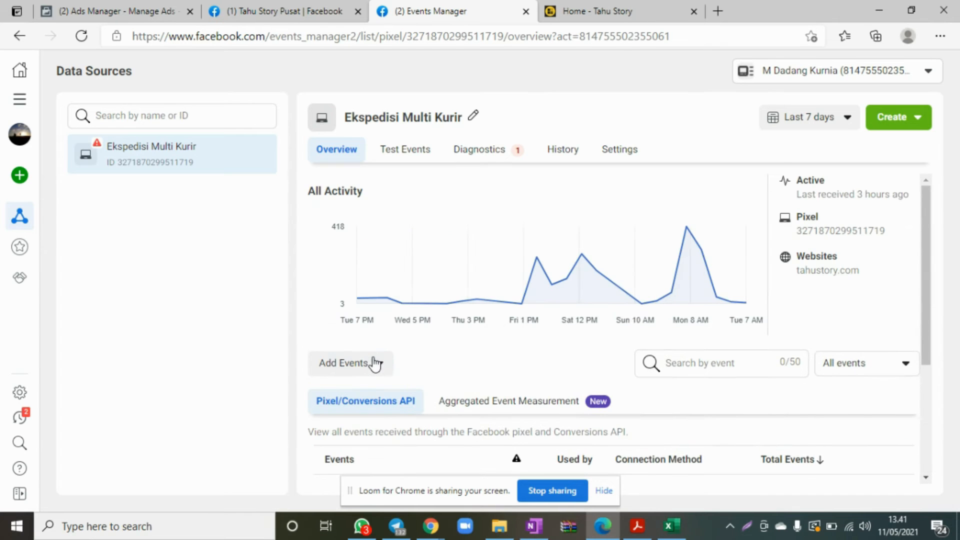
scroll(382, 326, down, 4)
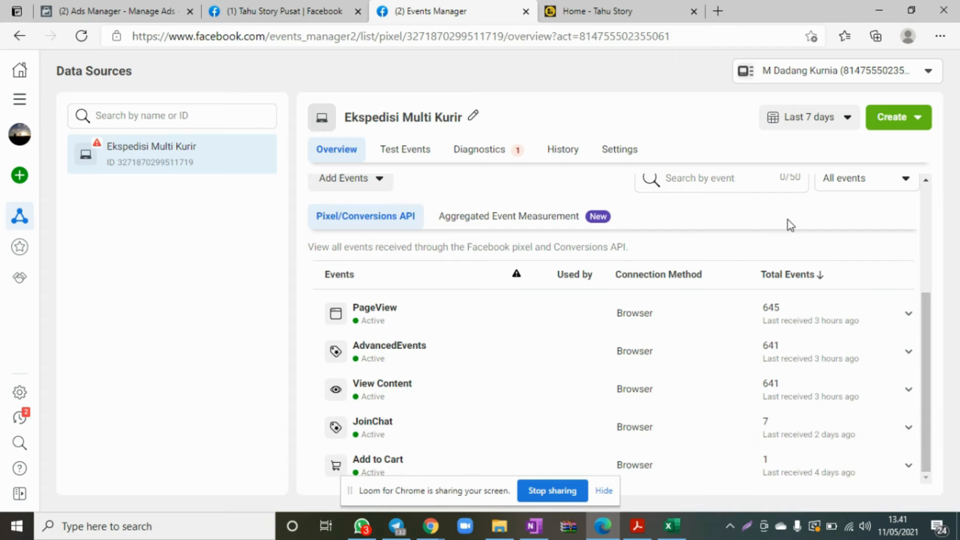
Start a website custom audience from the Ekspedisi Multi Kurir pixel, keeping all website visitors and 30 days' retention.
click(884, 127)
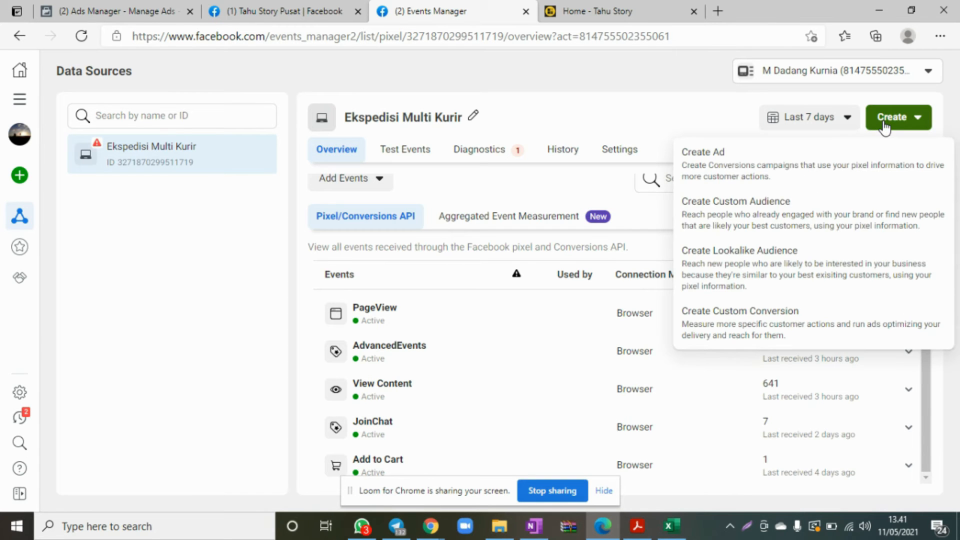
click(745, 219)
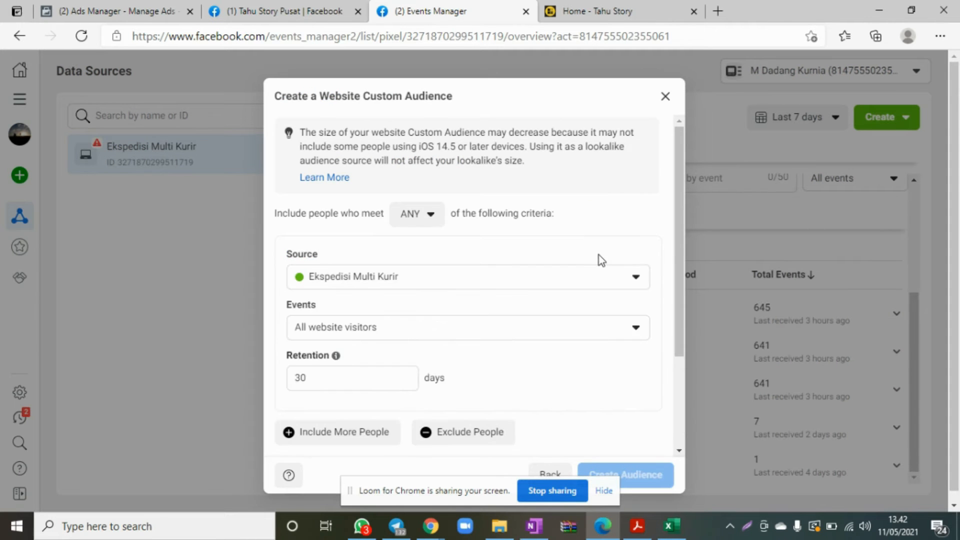
scroll(600, 262, down, 2)
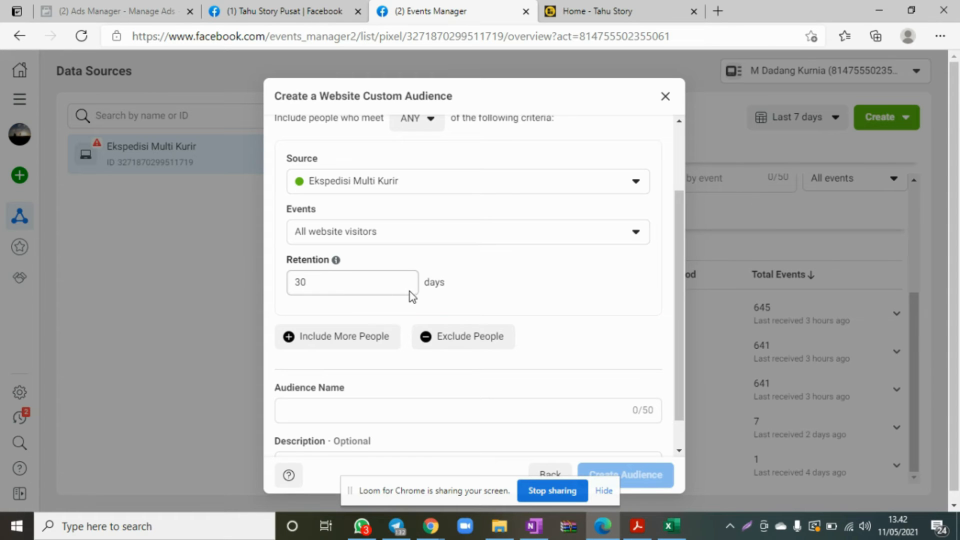
scroll(568, 275, down, 1)
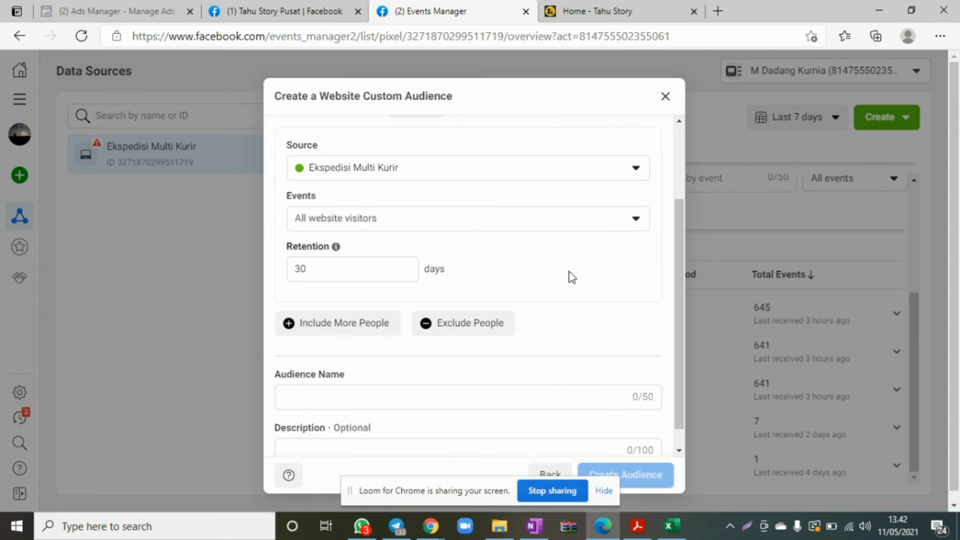
Name the custom audience "Pixel TahuStory 11 Mei" and create it.
click(380, 374)
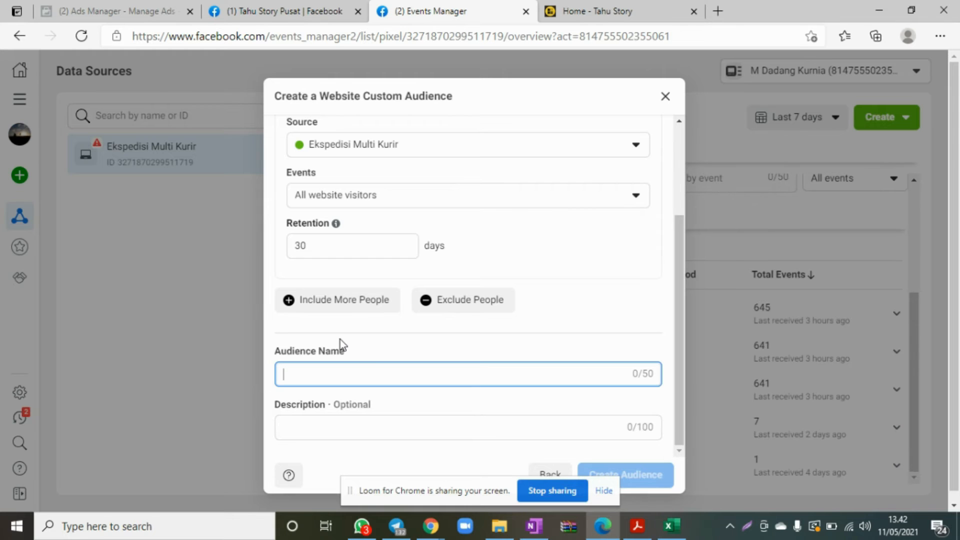
text(Pixel)
key(BackSpace)
key(BackSpace)
key(BackSpace)
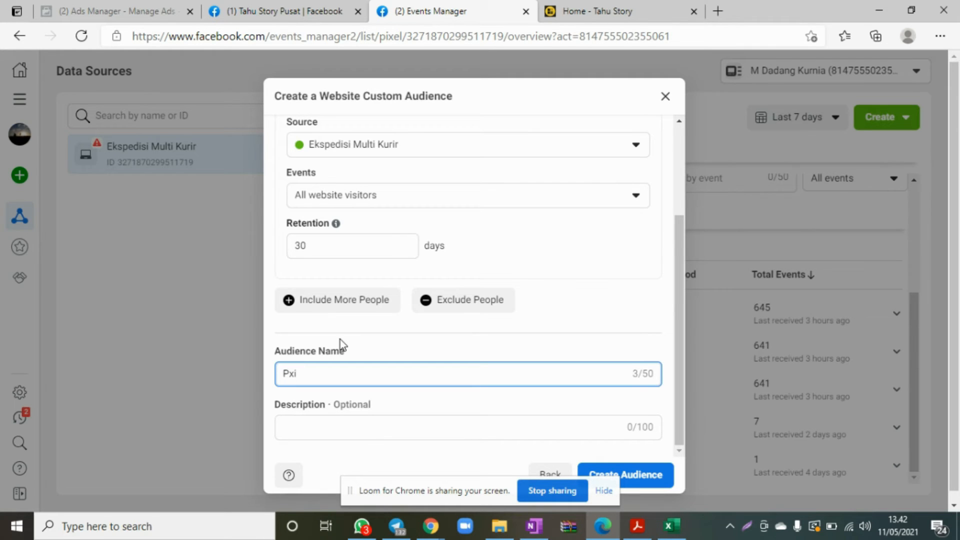
text(xel TahuStory 11 Mei)
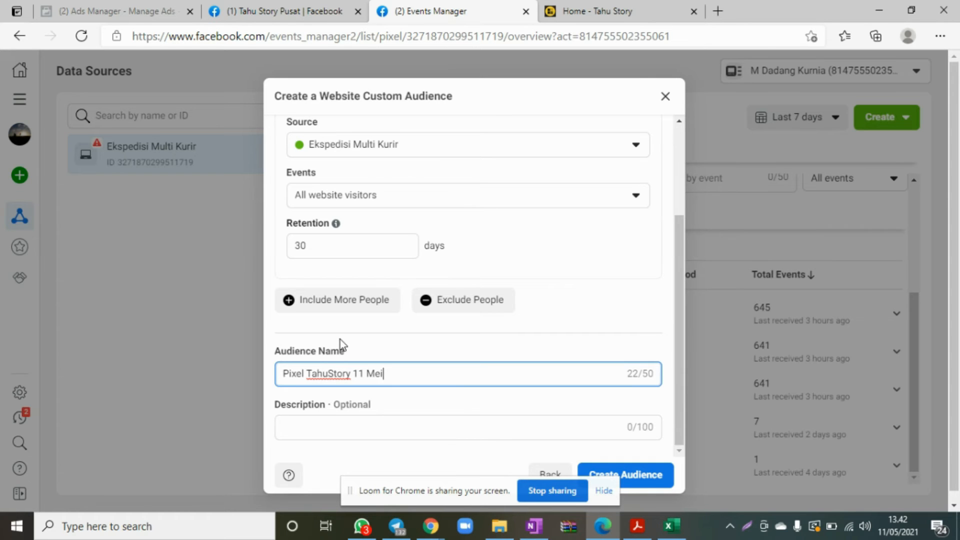
click(653, 484)
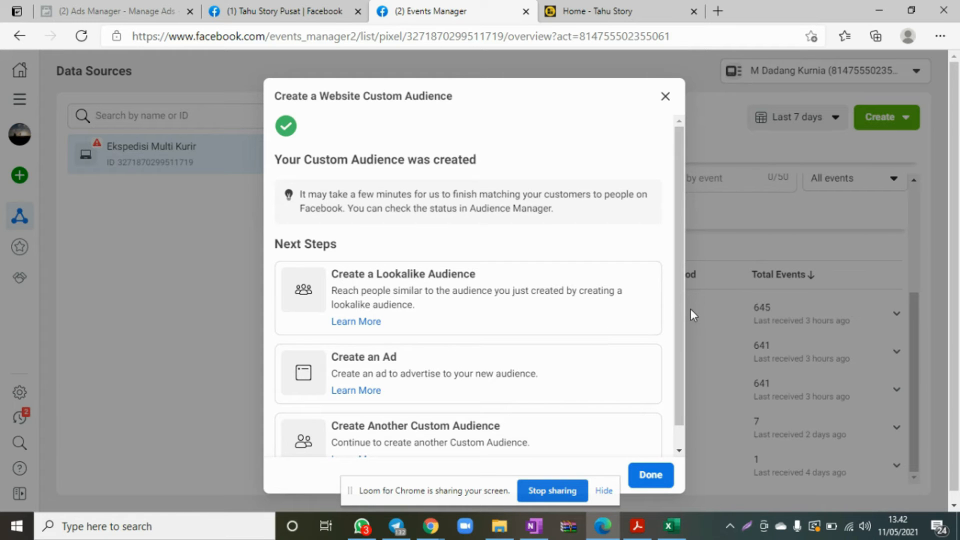
Try to create a lookalike audience from the new custom audience's next steps, checking the Audiences page before returning to Events Manager.
scroll(679, 350, down, 2)
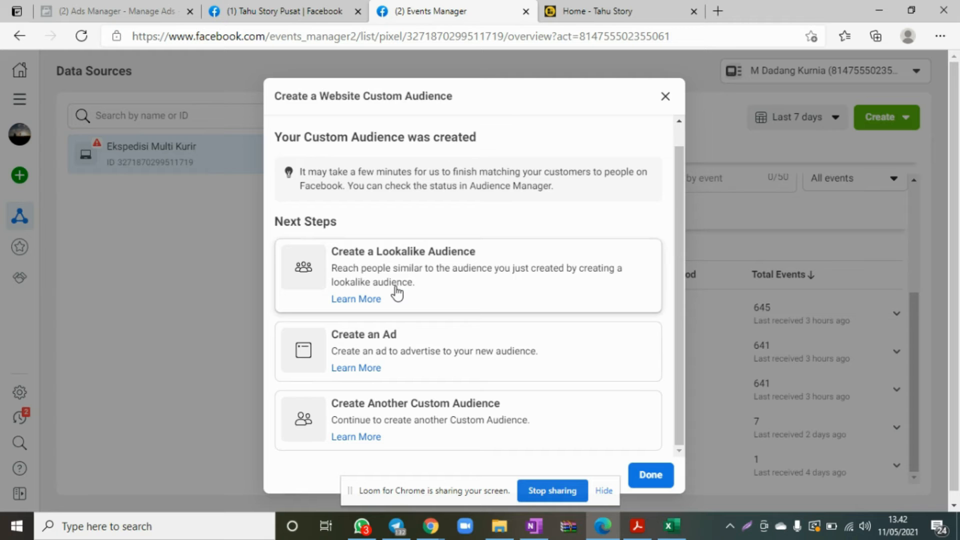
click(376, 272)
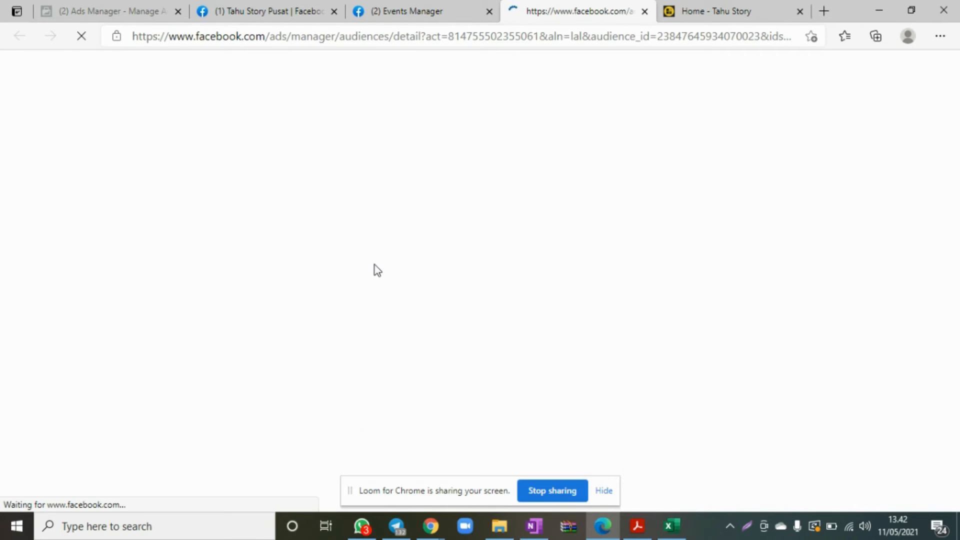
click(411, 11)
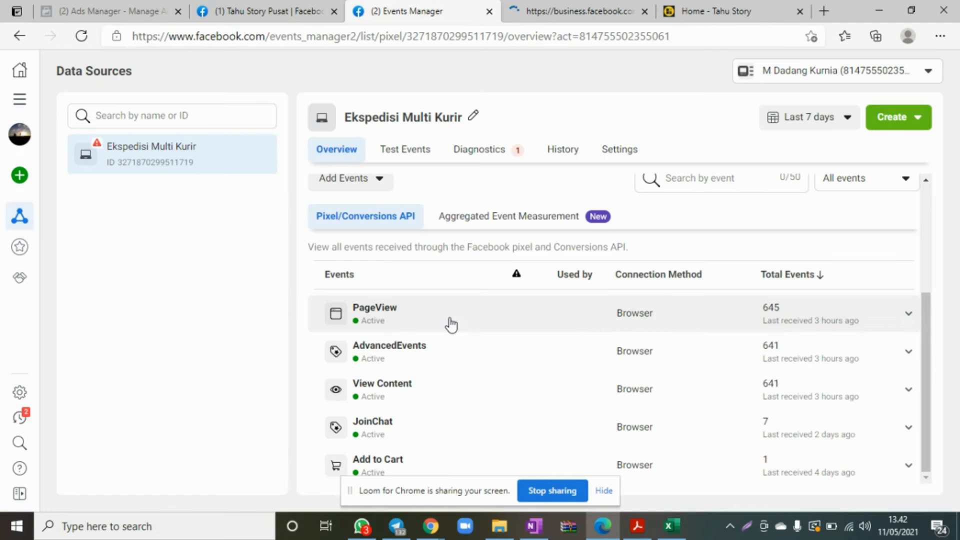
click(885, 120)
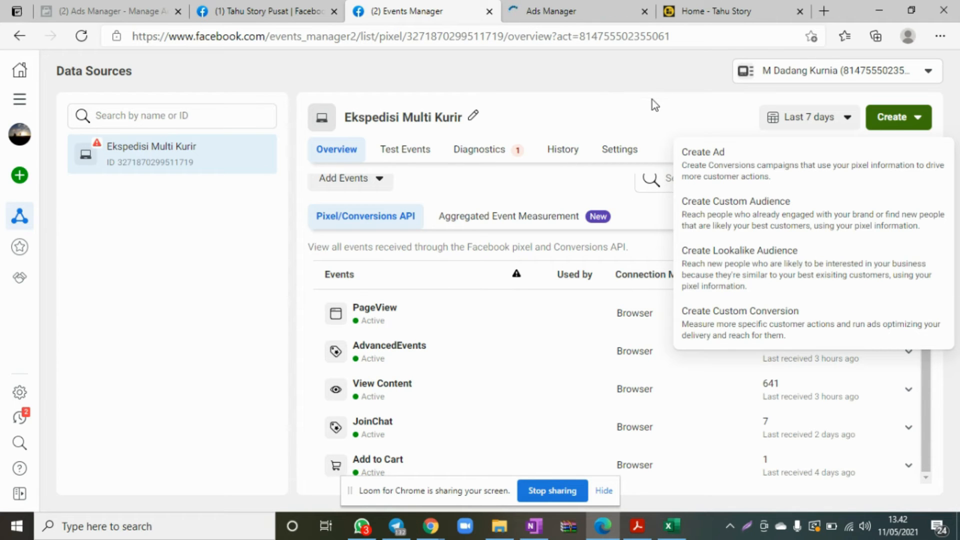
click(496, 345)
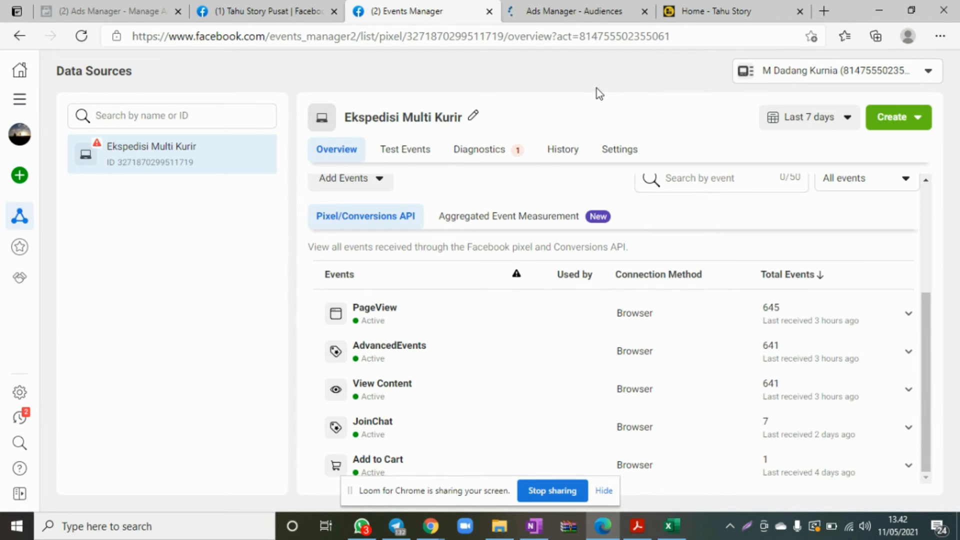
click(593, 11)
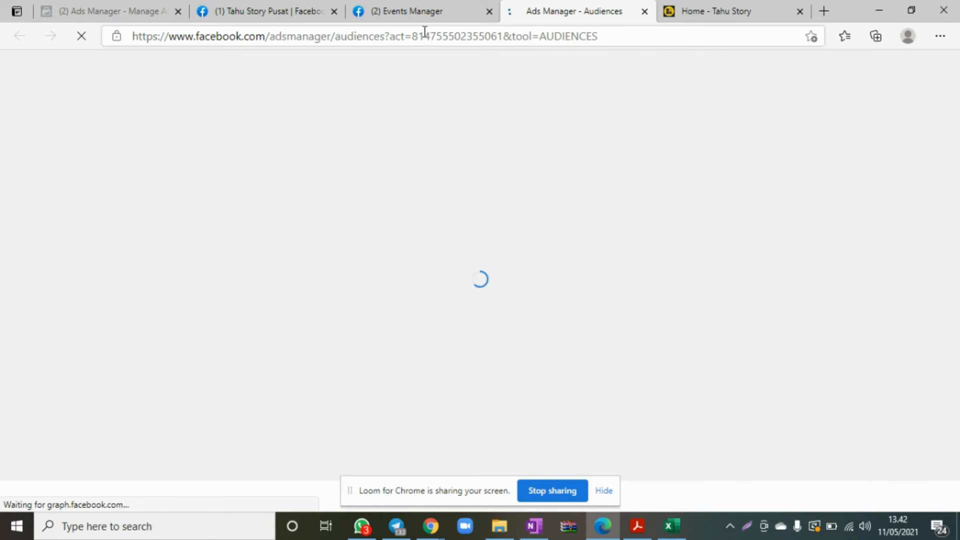
click(424, 13)
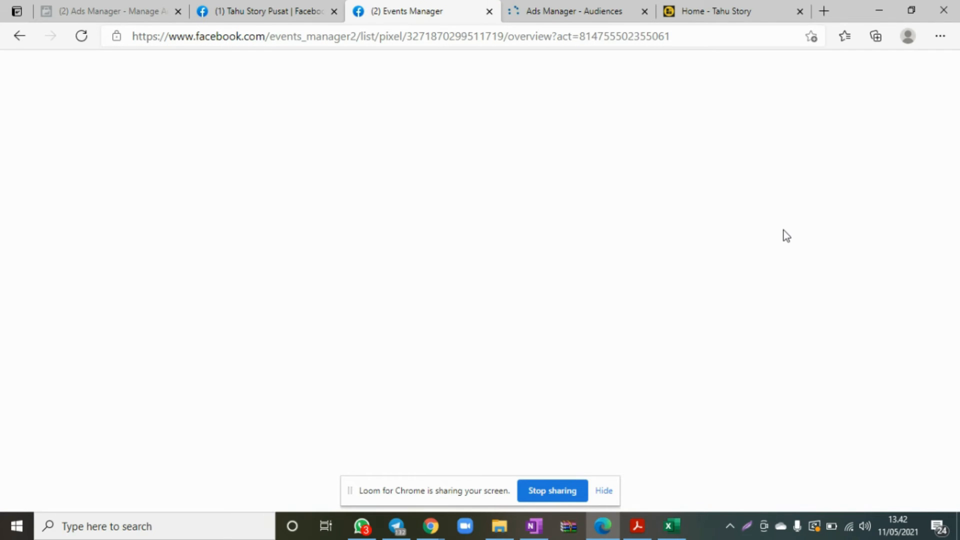
Start a lookalike audience from the Ekspedisi Multi Kurir pixel and review its event, location and size settings.
click(903, 124)
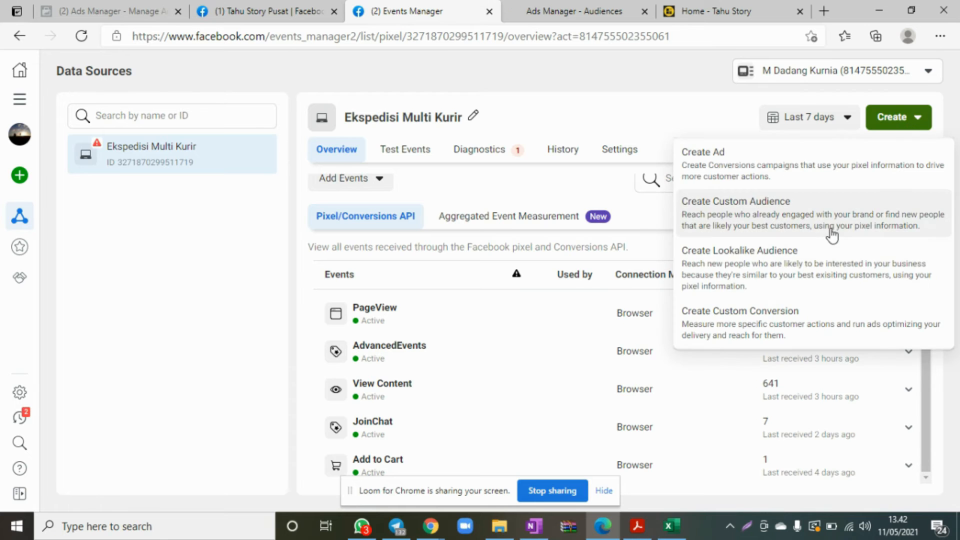
click(726, 268)
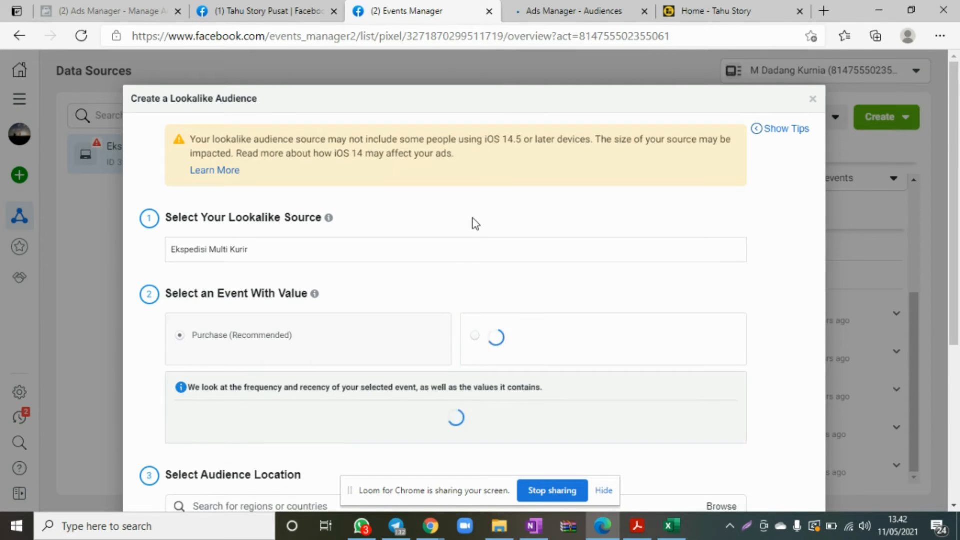
scroll(473, 223, down, 5)
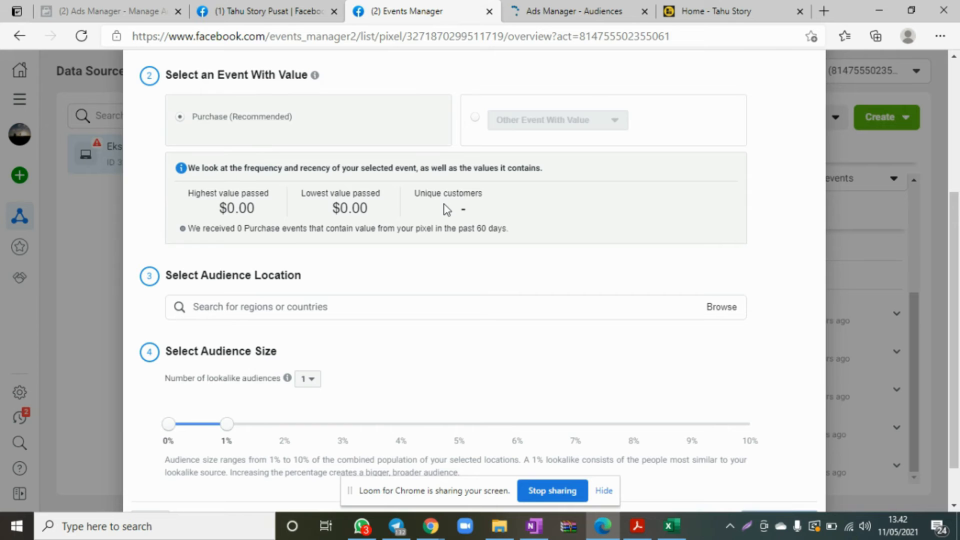
scroll(446, 209, down, 1)
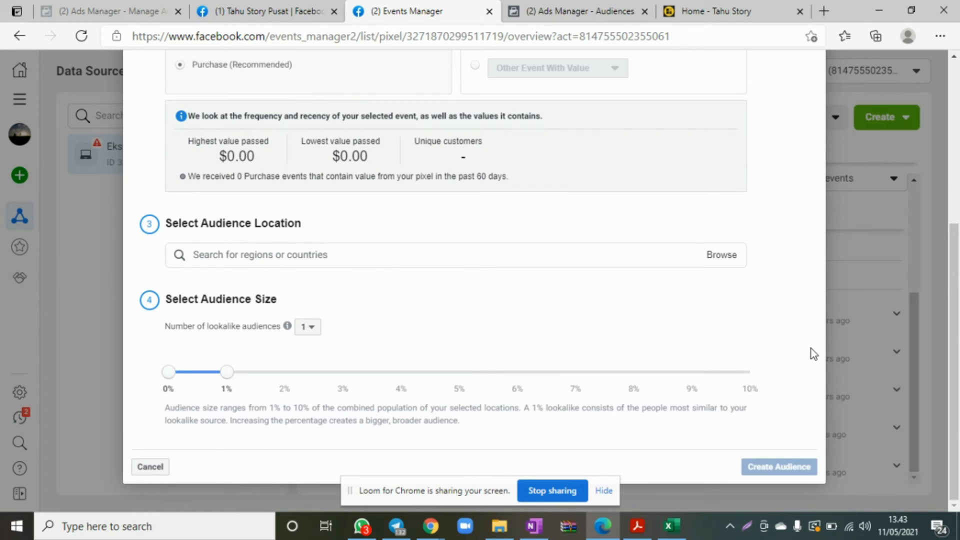
Search the lookalike audience locations for Yogyakarta and for Jakarta.
click(267, 257)
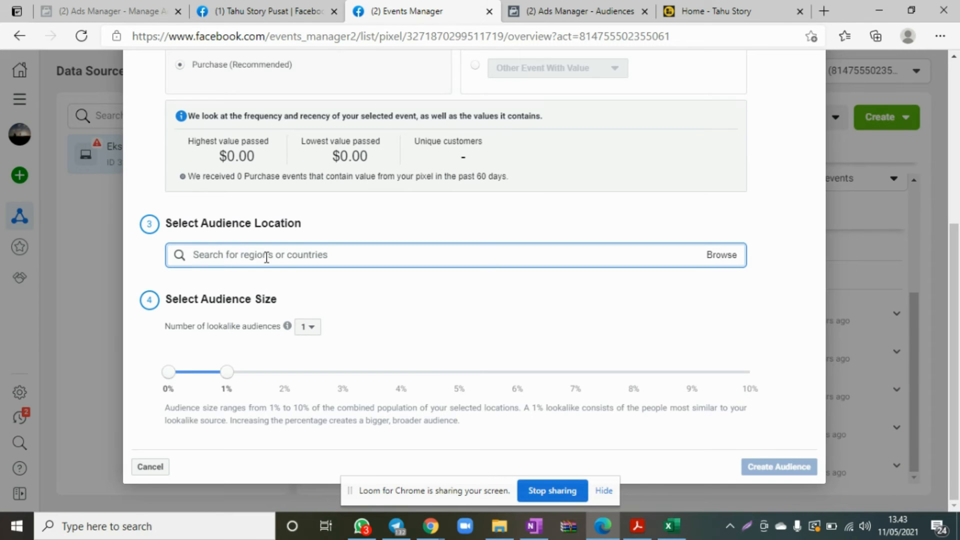
text(yogyakarta)
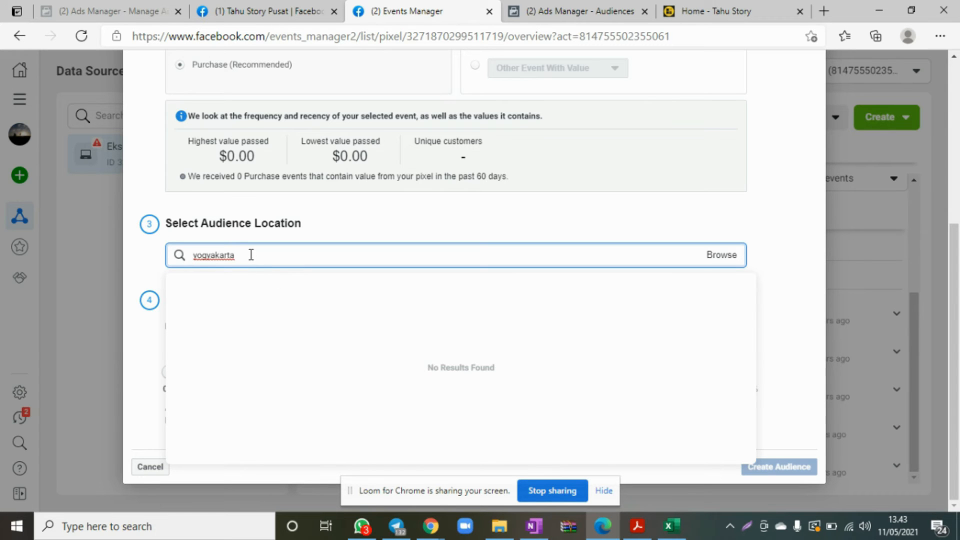
drag(251, 255, 91, 260)
key(BackSpace)
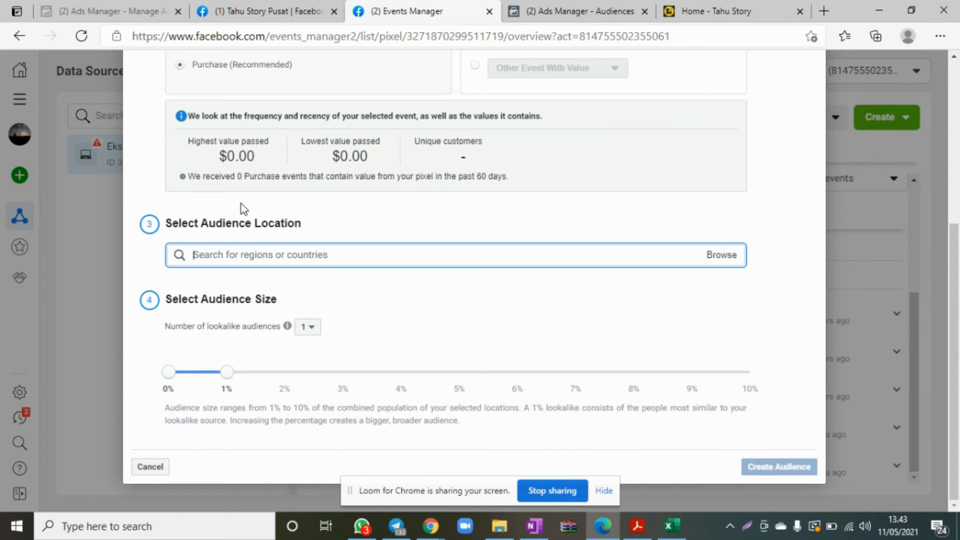
text(jakarta)
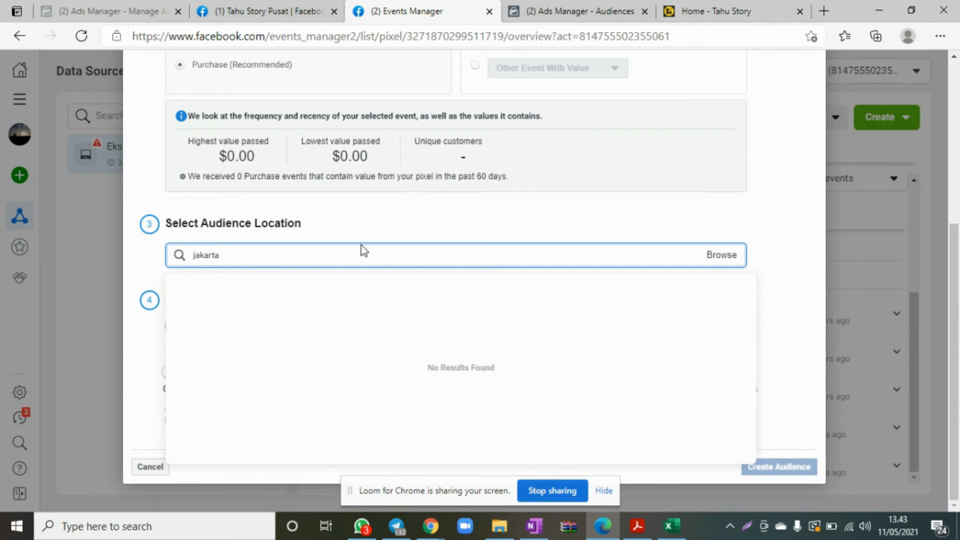
Browse the available locations and set the lookalike audience's location to Indonesia.
click(719, 260)
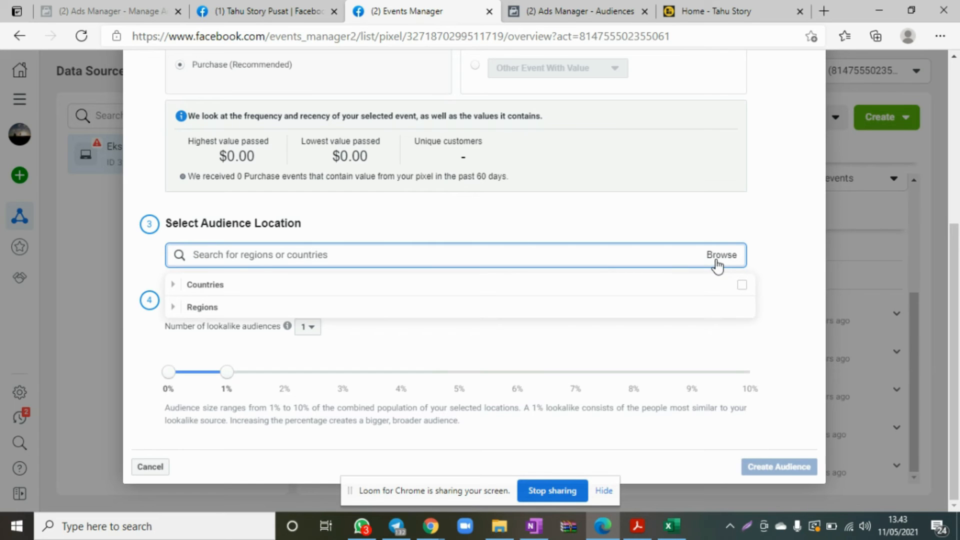
click(227, 288)
click(298, 258)
text(indoen)
key(BackSpace)
text(nes)
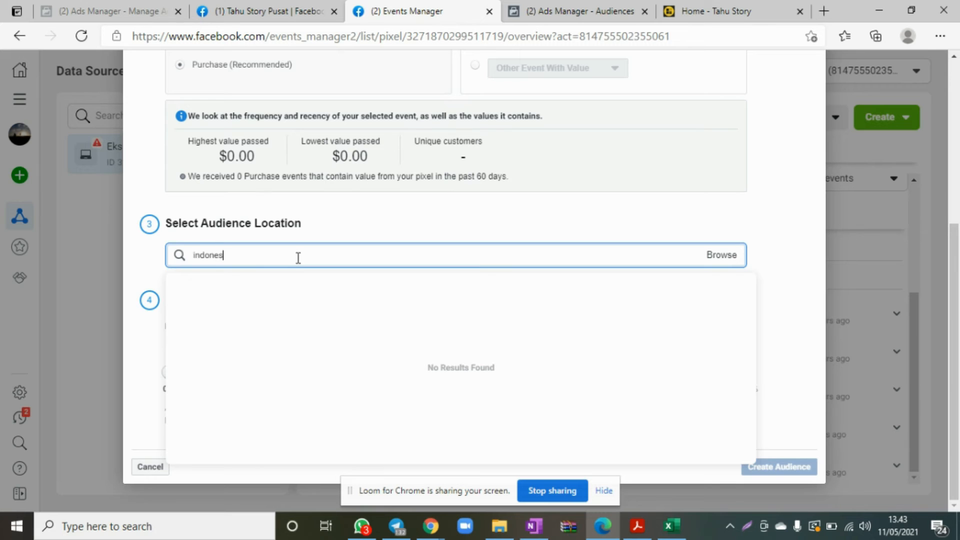
click(247, 291)
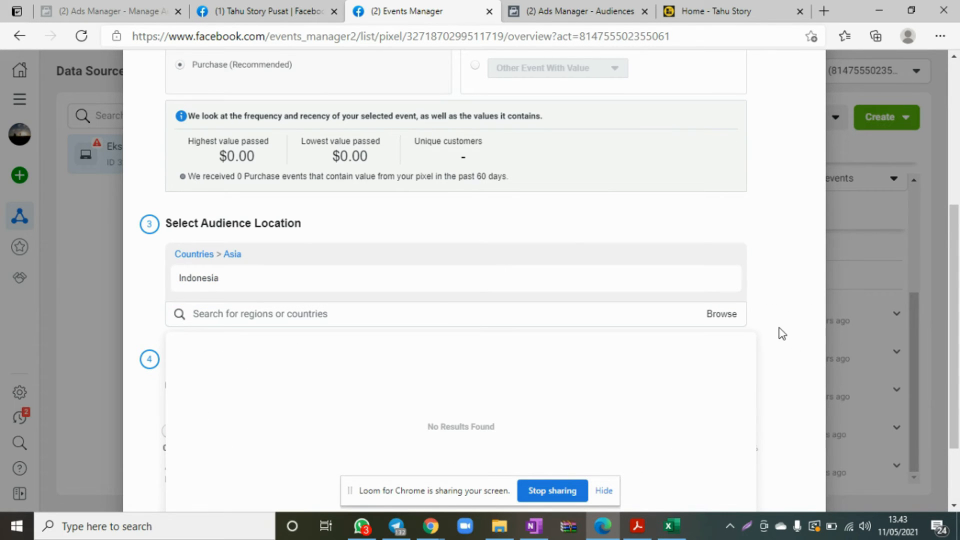
Search for Surabaya and Yogyakarta as additional lookalike audience locations, and clear the search.
scroll(779, 332, down, 2)
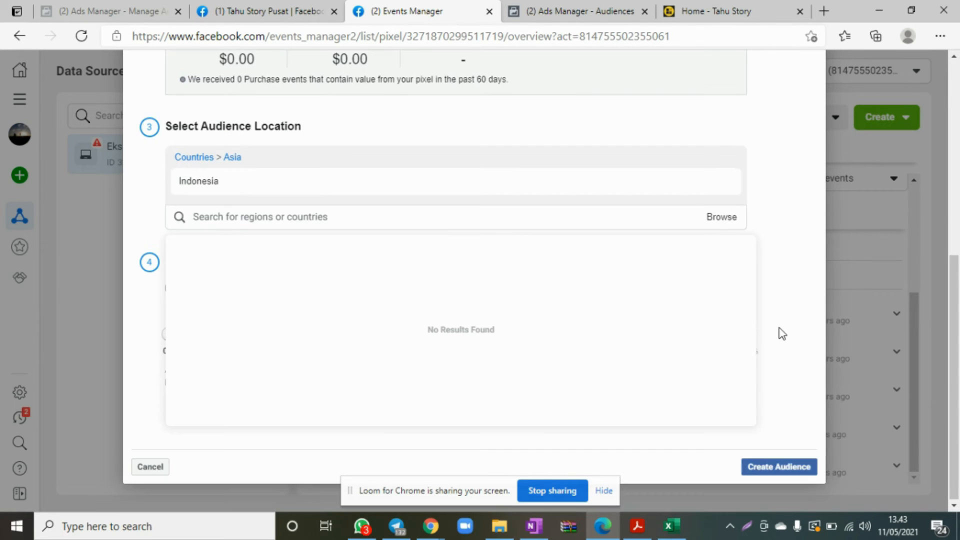
click(364, 217)
text(surabaya)
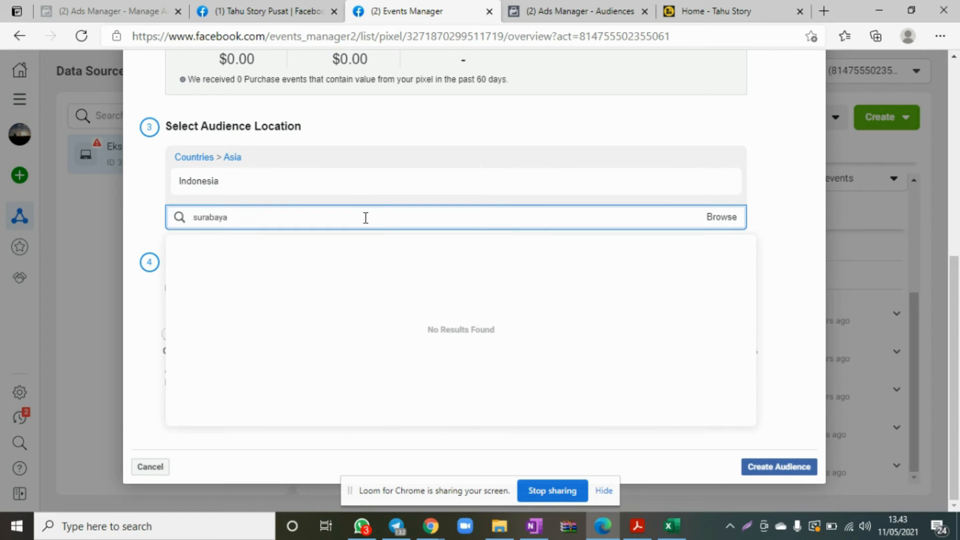
key(ctrl+a)
text(yogyakarta)
key(ctrl+a)
key(BackSpace)
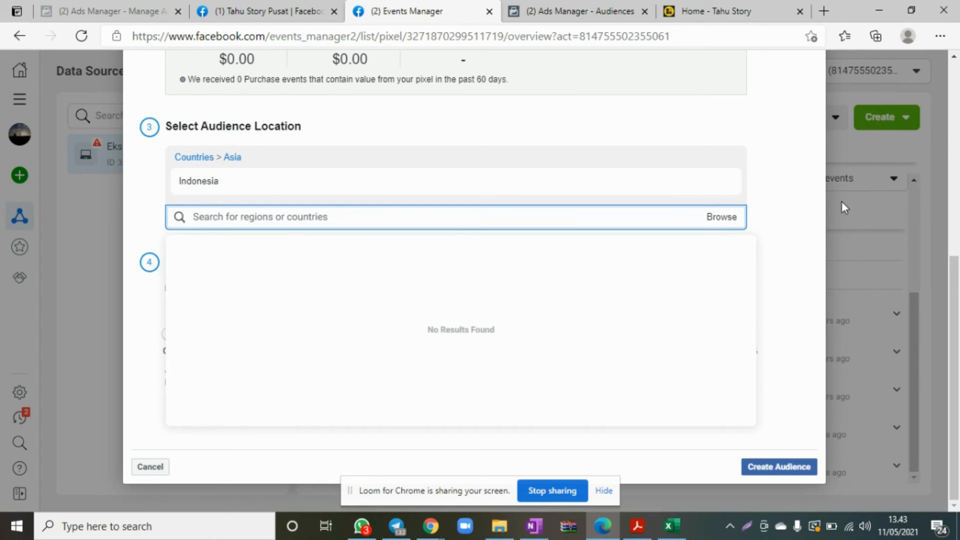
click(783, 218)
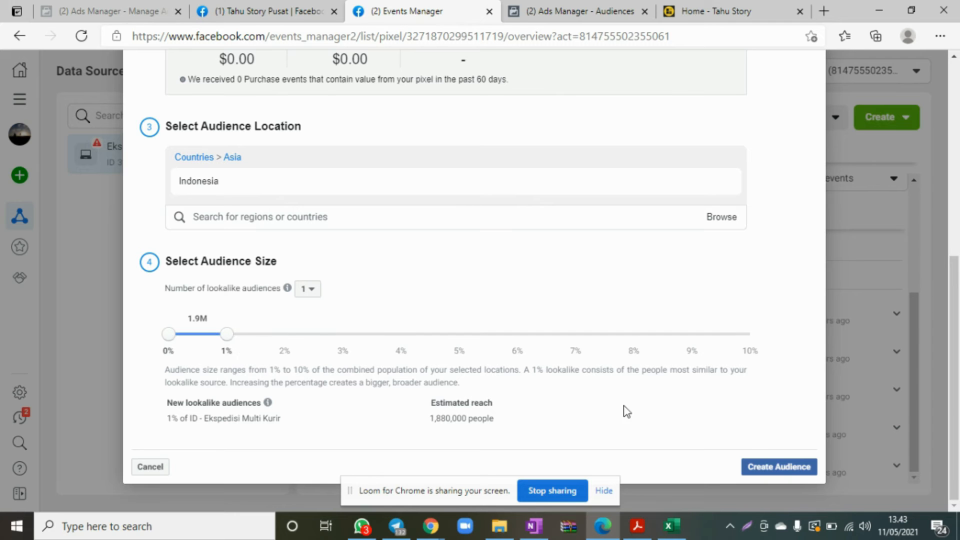
Review the lookalike settings and try to replace the lookalike source with "LAL", clearing the entry again.
scroll(780, 330, up, 7)
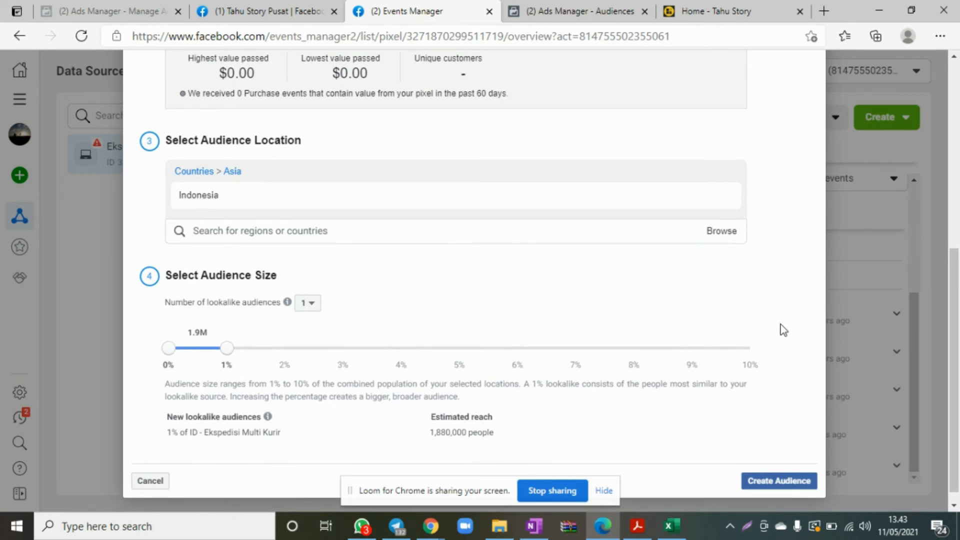
scroll(726, 354, down, 7)
scroll(726, 354, up, 6)
scroll(726, 354, down, 6)
scroll(723, 300, down, 1)
scroll(338, 230, up, 7)
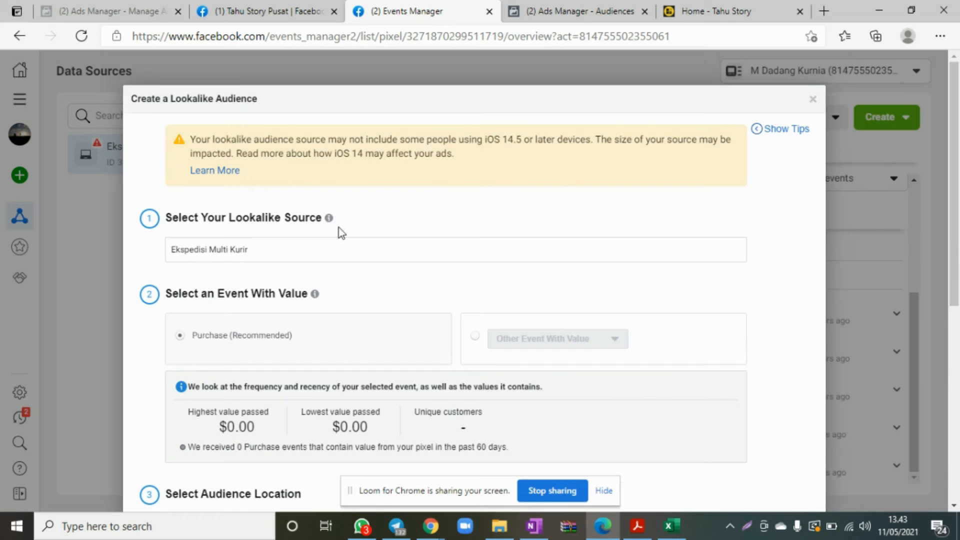
key(ctrl+a)
text(LA)
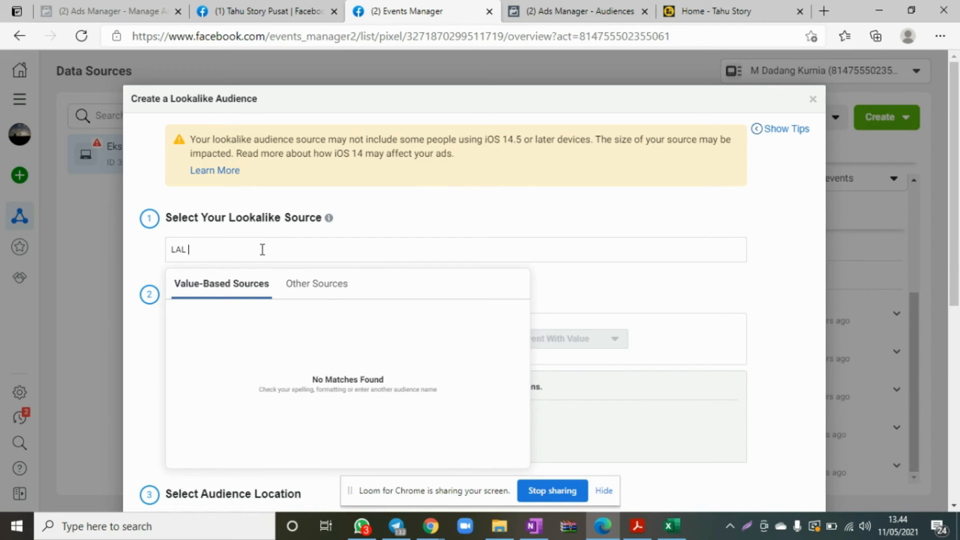
text(L)
key(BackSpace)
key(BackSpace)
key(BackSpace)
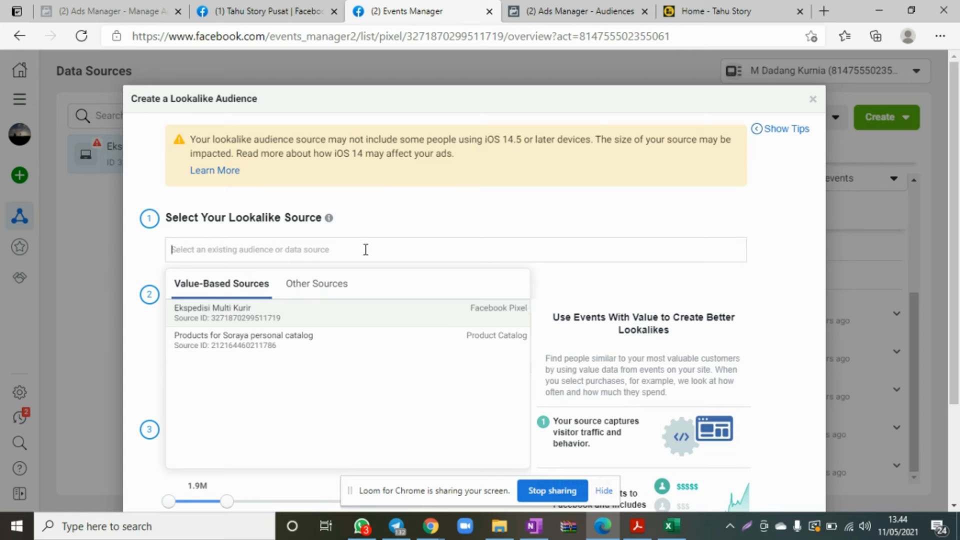
click(525, 214)
Retry "LAL" as the lookalike source, clear it, and select the Ekspedisi Multi Kurir pixel as the source instead.
scroll(802, 407, down, 3)
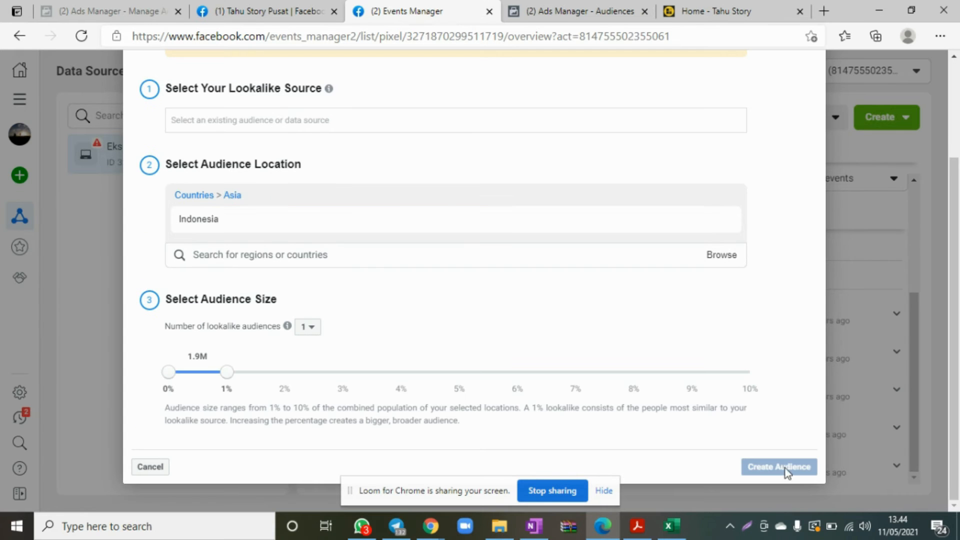
scroll(665, 275, up, 3)
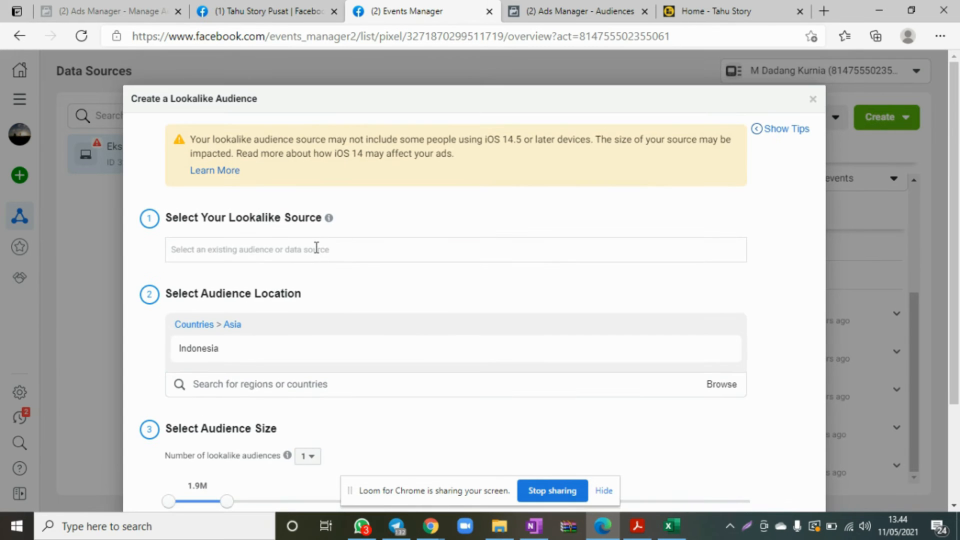
click(316, 249)
text(LAL)
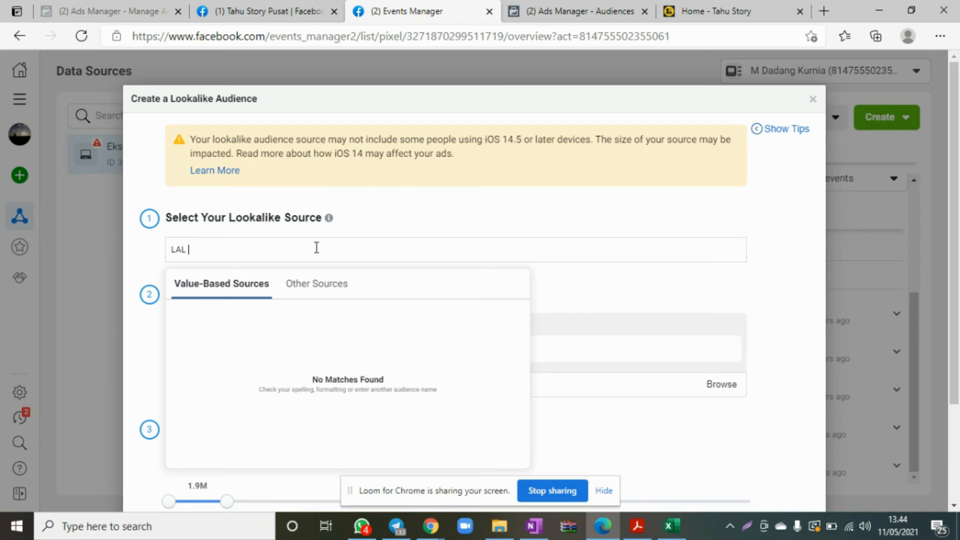
key(BackSpace)
key(BackSpace)
key(BackSpace)
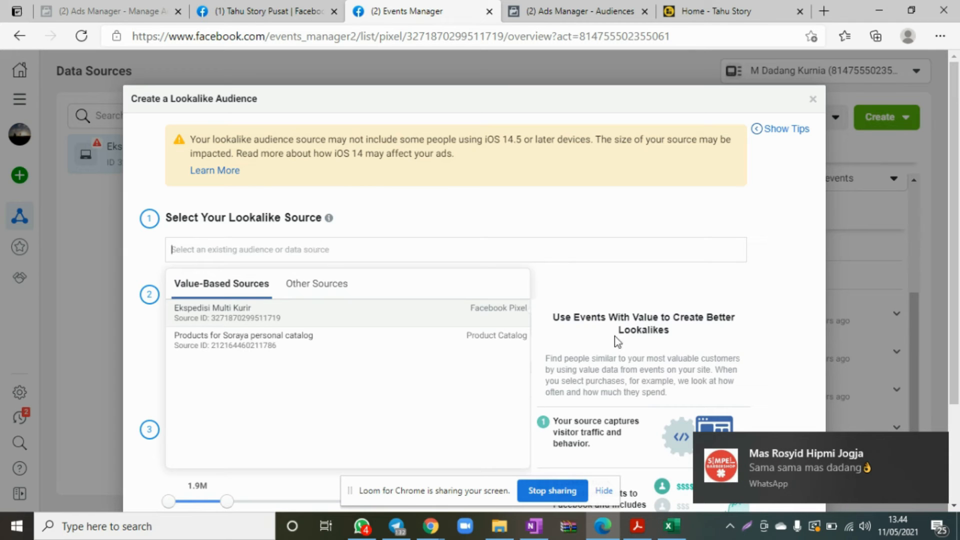
click(268, 318)
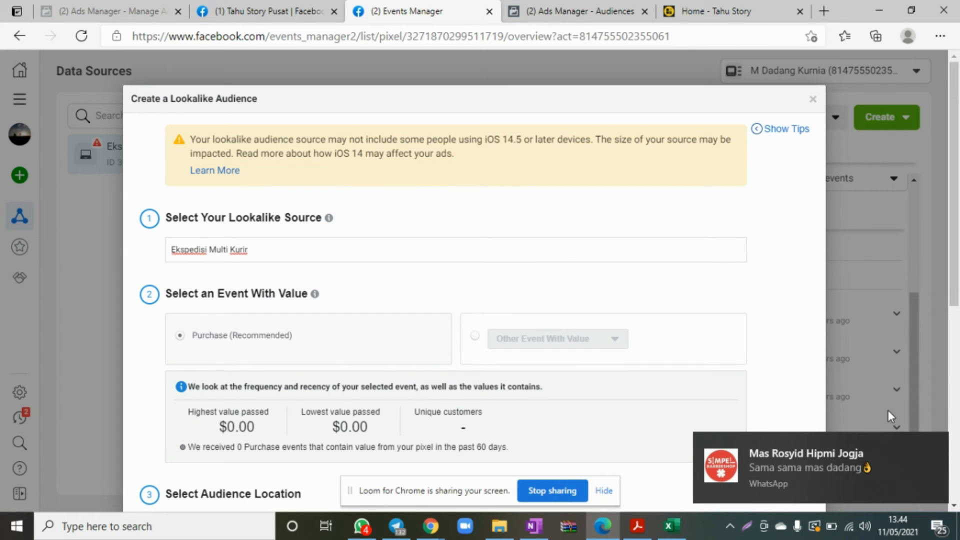
click(934, 445)
Try to create the 1% Indonesia lookalike audience from the Ekspedisi Multi Kurir pixel.
click(328, 247)
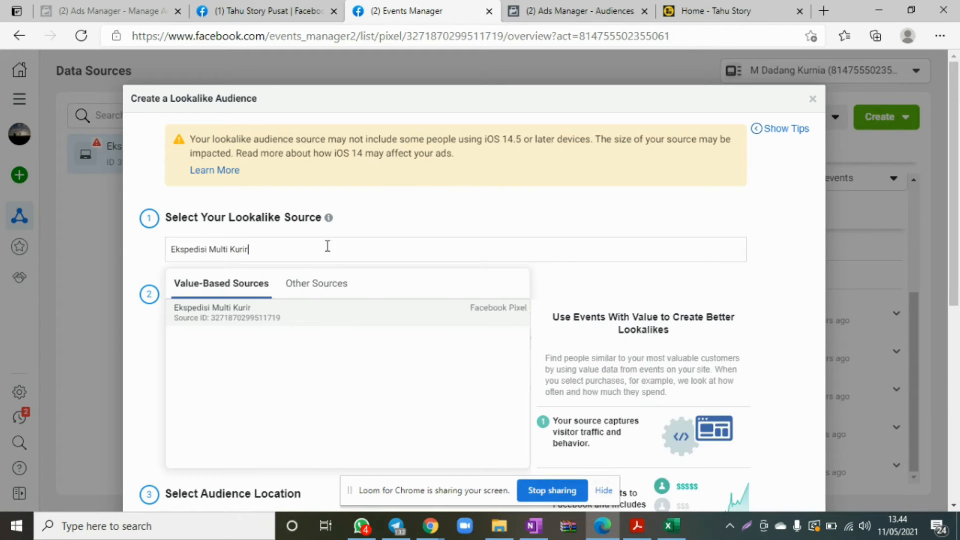
scroll(300, 225, down, 2)
scroll(632, 319, down, 5)
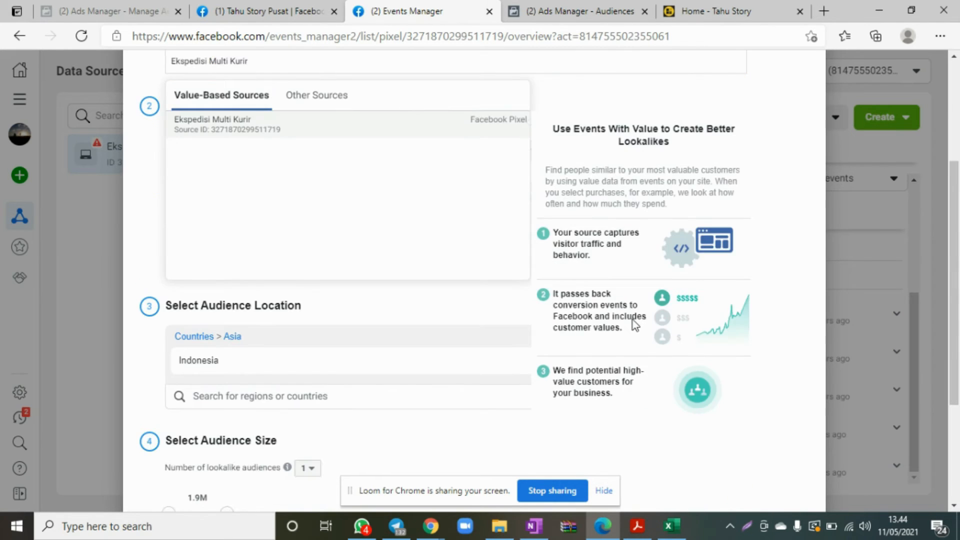
click(773, 467)
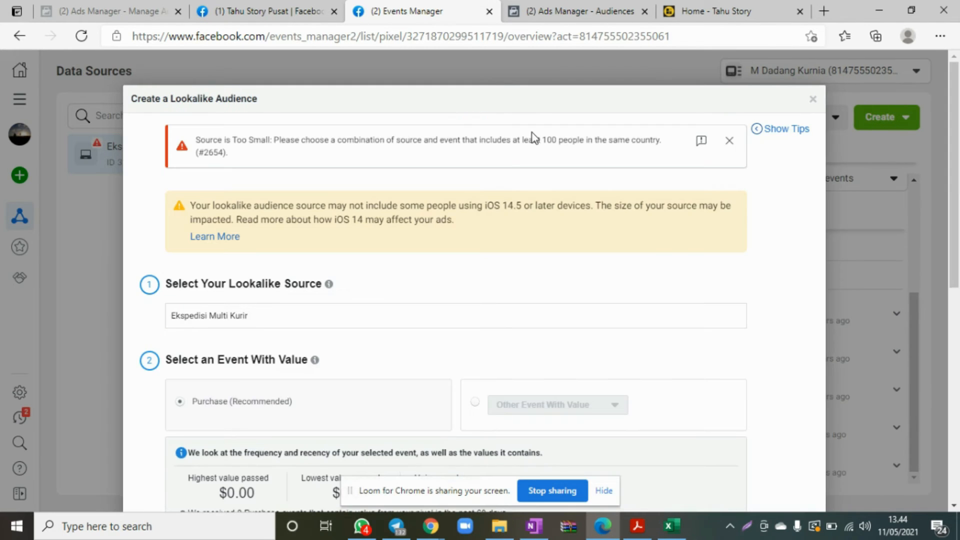
Retry creating the lookalike audience with the same settings, check the response, and close the lookalike dialog.
scroll(356, 280, down, 8)
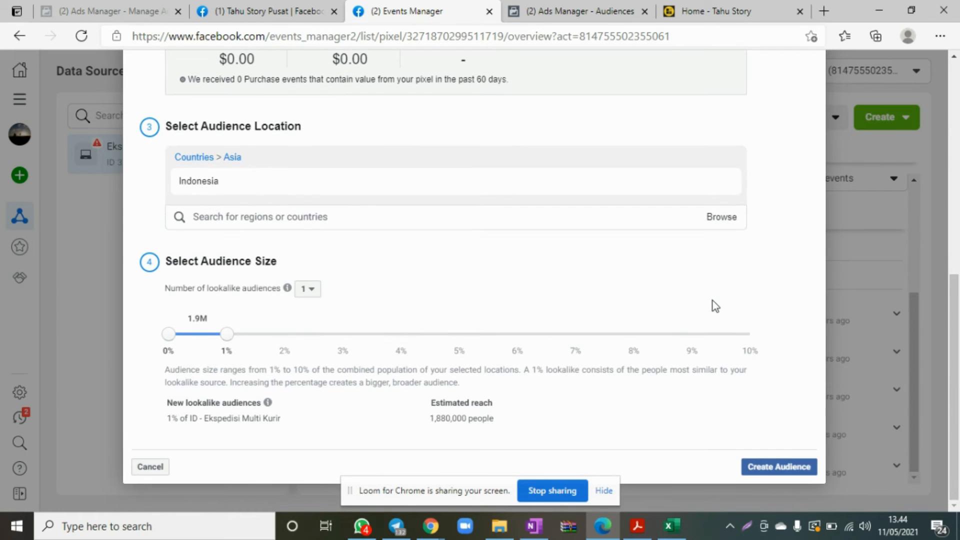
click(776, 466)
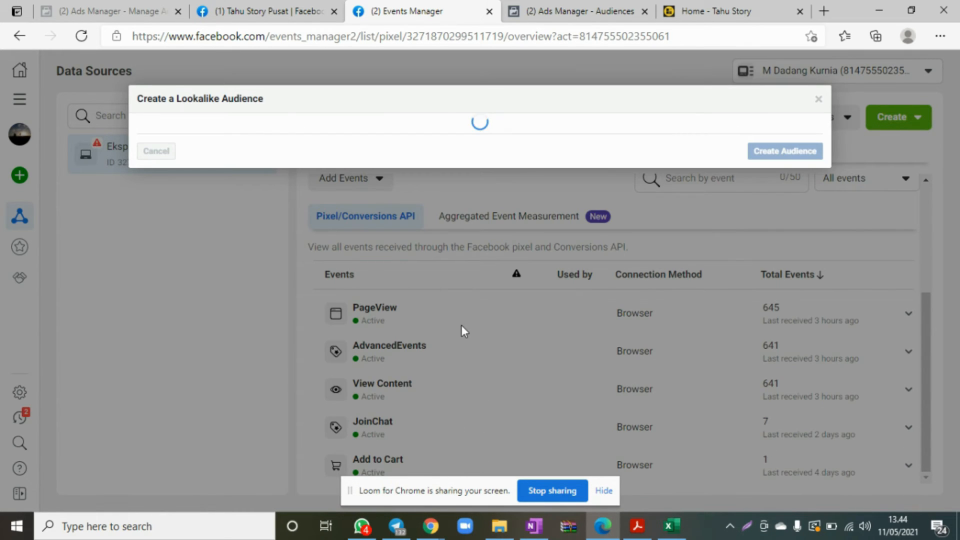
scroll(670, 313, down, 2)
scroll(670, 314, down, 3)
scroll(669, 315, up, 5)
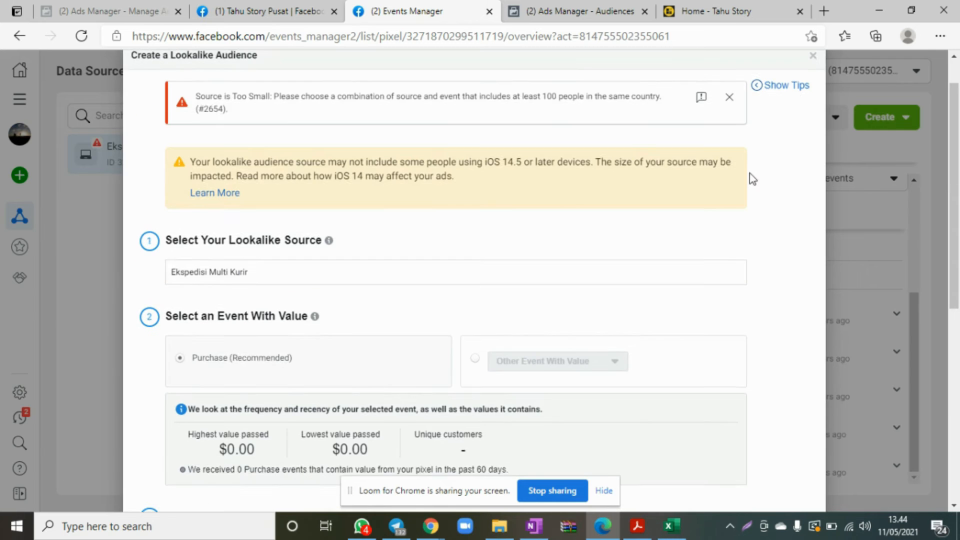
click(814, 61)
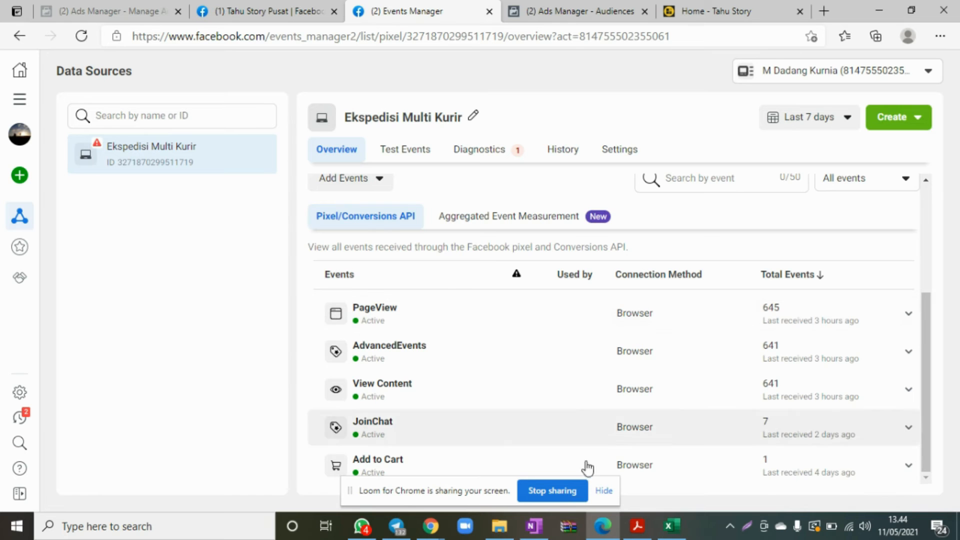
Go to the Audiences page and examine the audience types that can be created, including Custom Audience.
click(19, 99)
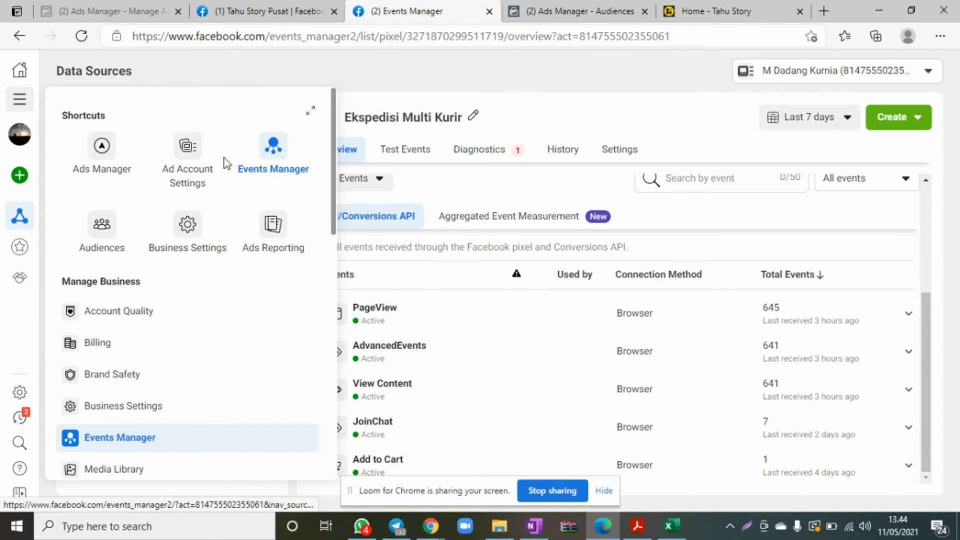
click(101, 226)
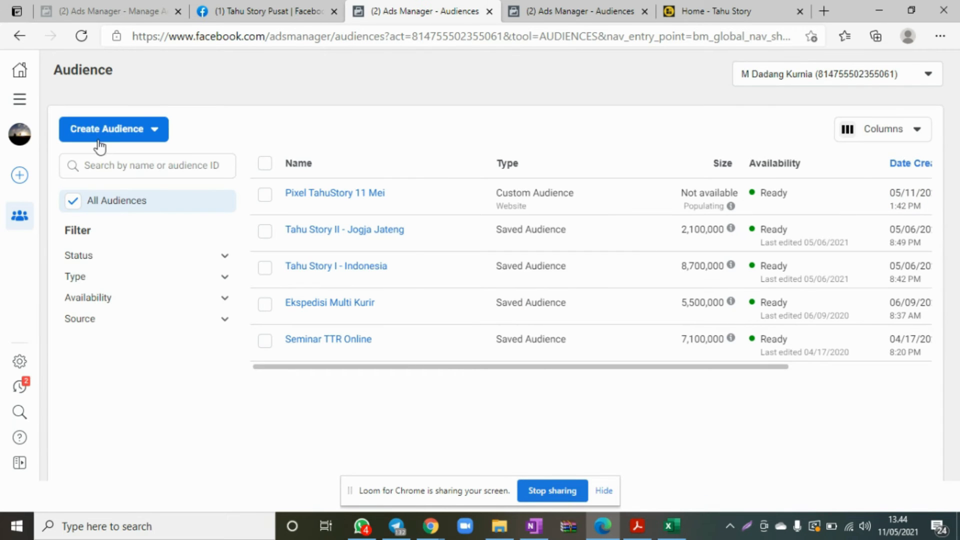
click(99, 143)
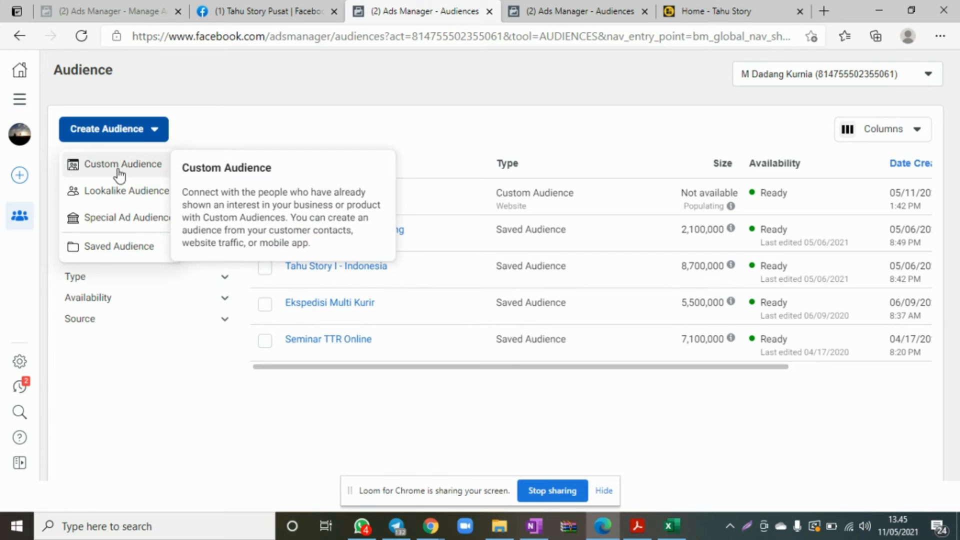
click(151, 133)
click(150, 132)
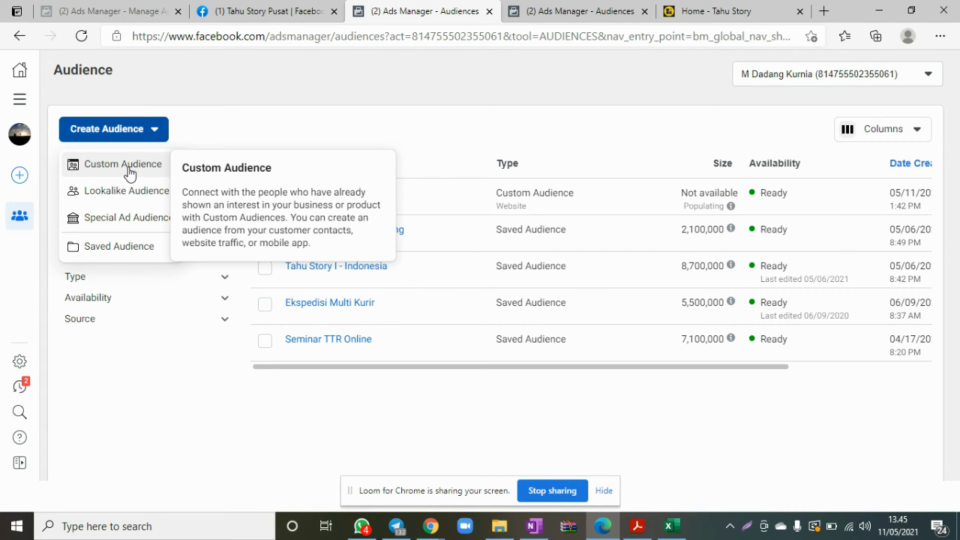
click(391, 94)
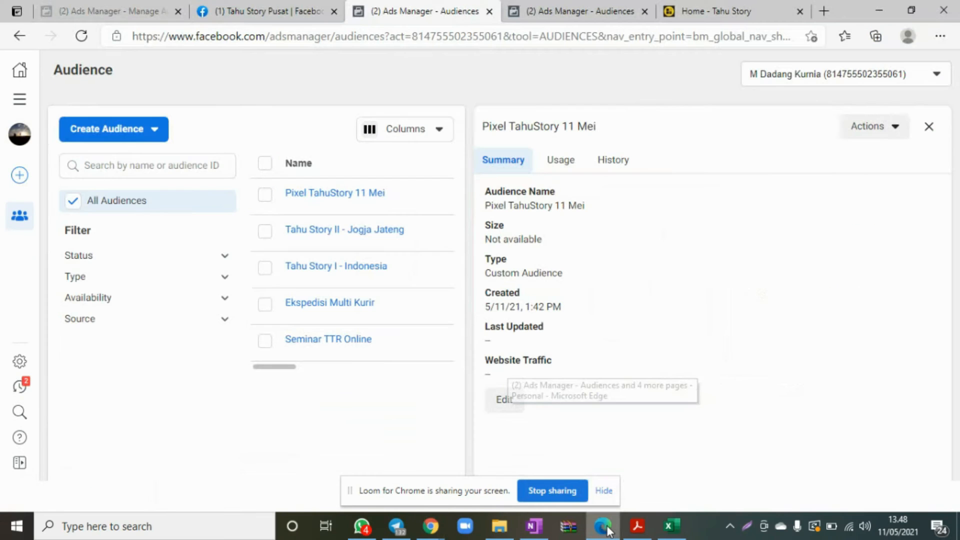
Review the audience creation options again alongside the summary of the "Pixel TahuStory 11 Mei" custom audience.
click(146, 130)
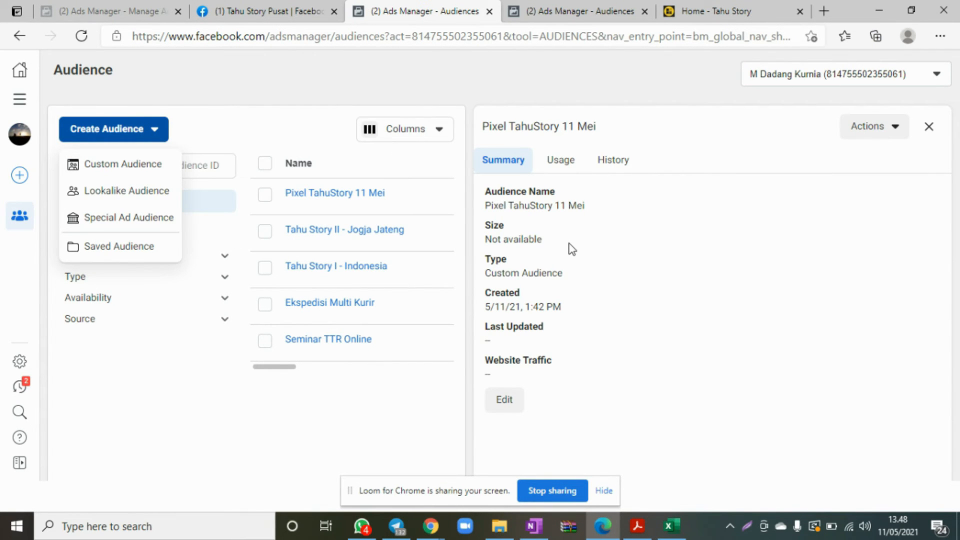
mouse_move(311, 200)
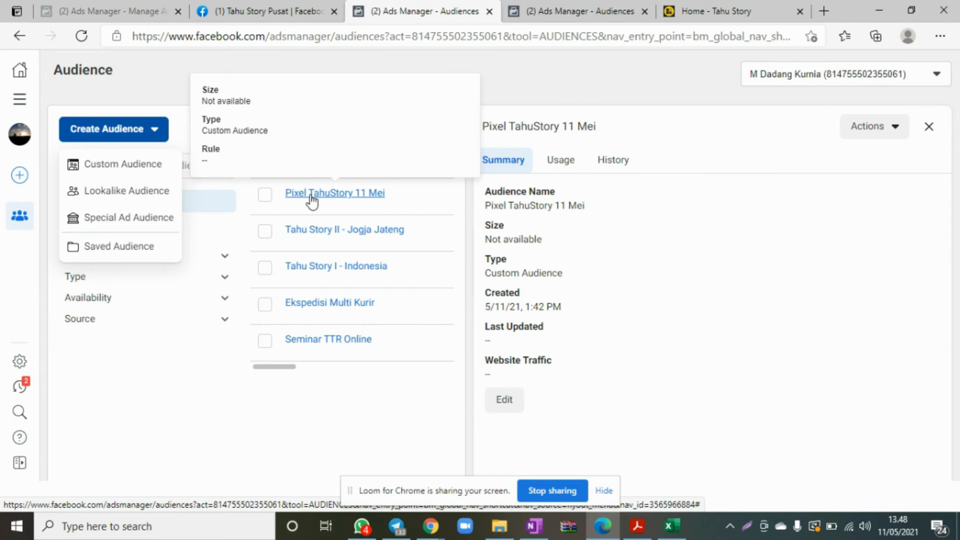
click(157, 89)
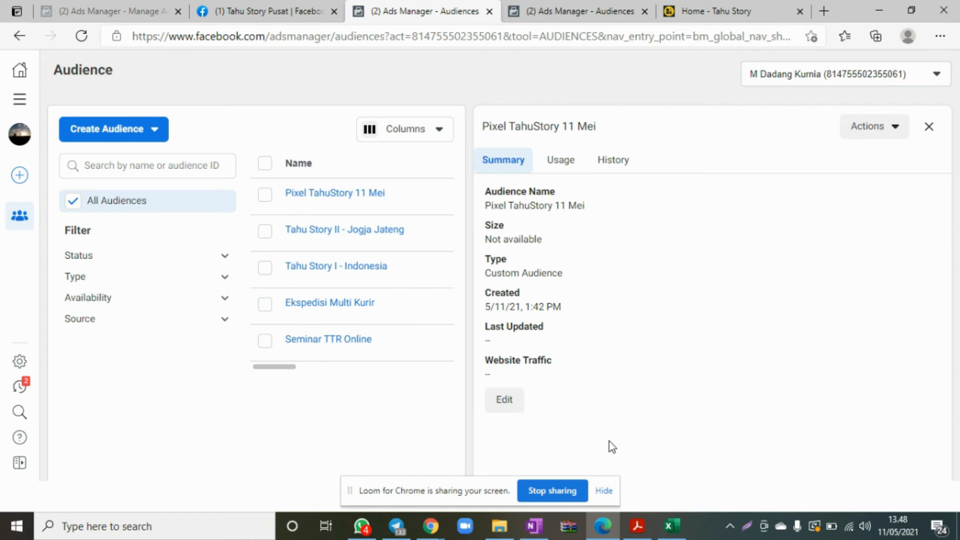
Switch to OneNote, open the "Important Point of Facebook Ads" page, and add blank lines below the Post ID list.
click(537, 526)
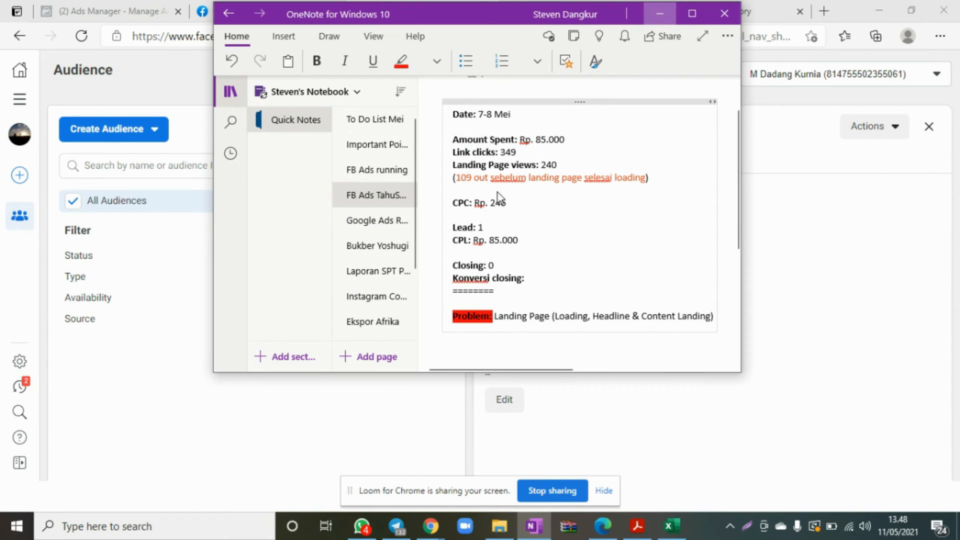
click(370, 147)
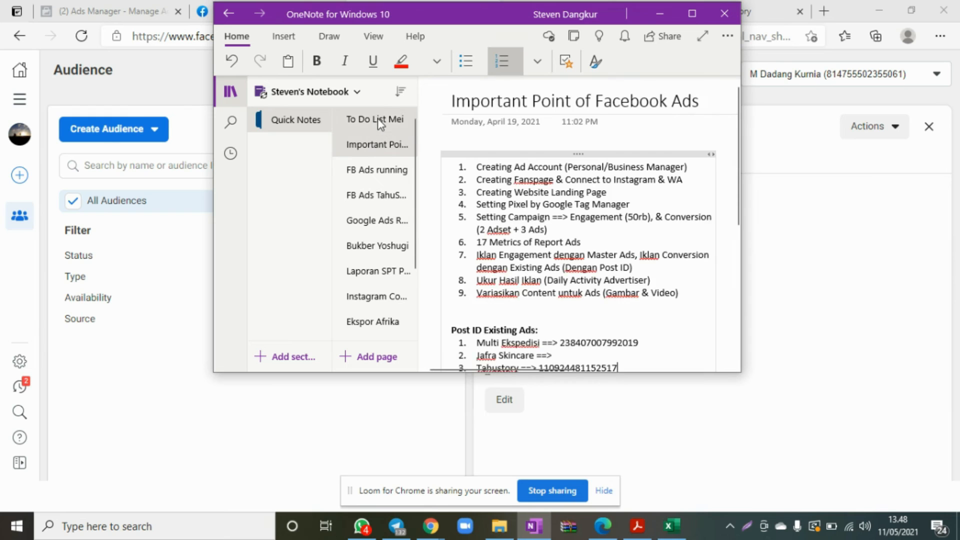
click(377, 120)
click(377, 145)
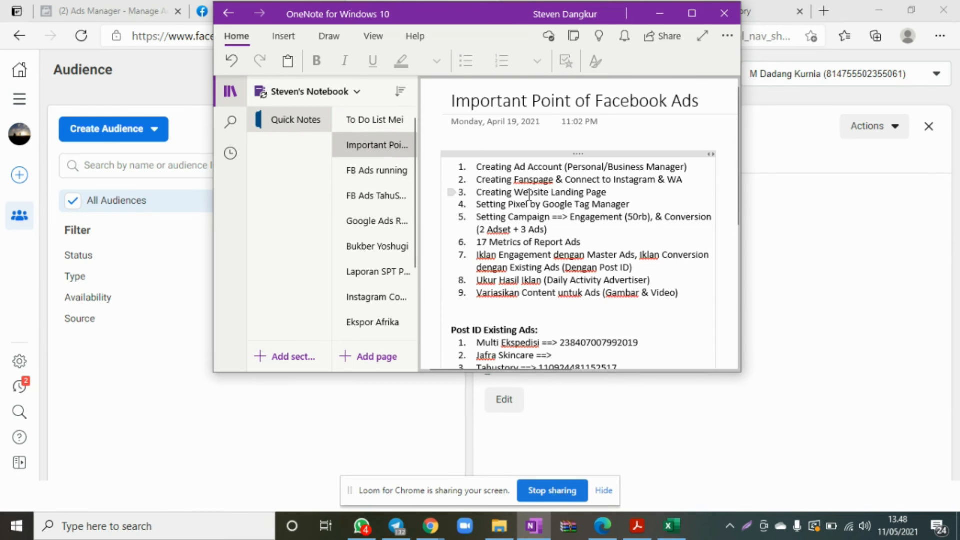
scroll(520, 194, down, 3)
click(630, 101)
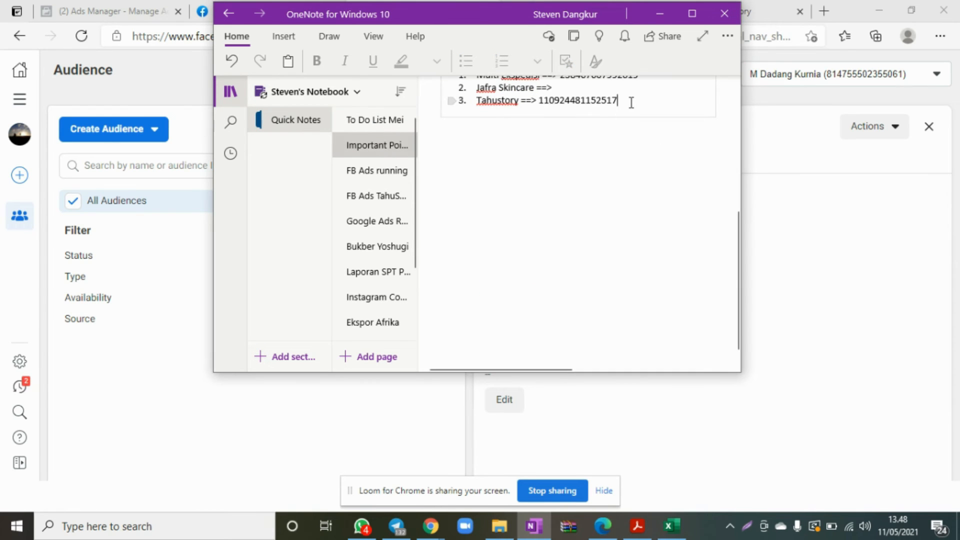
scroll(631, 103, down, 3)
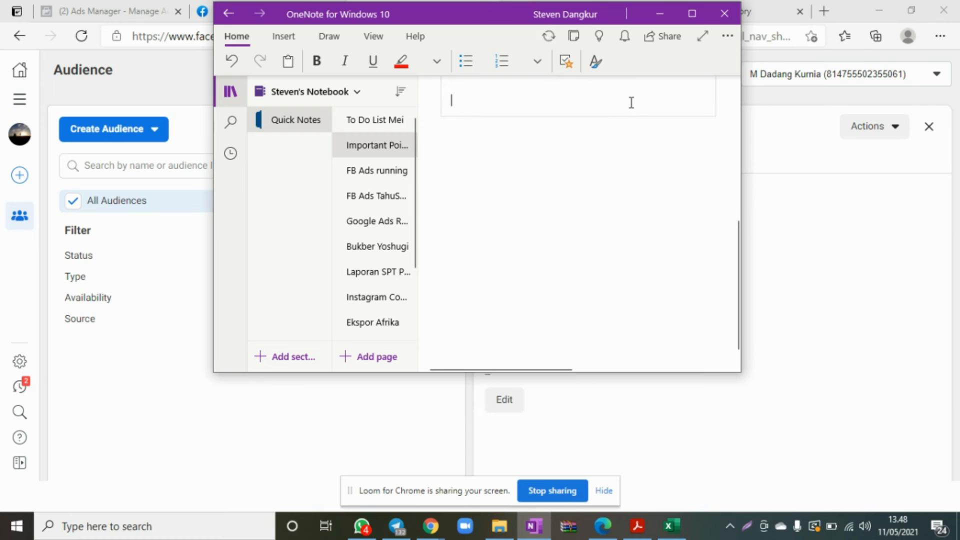
key(Return)
key(Return)
key(Return)
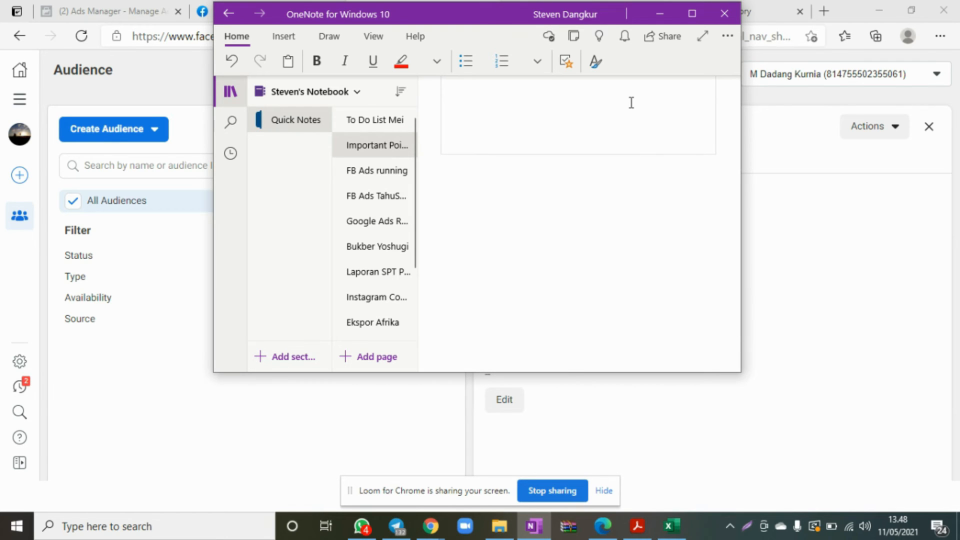
Start a new numbered list below the blank lines with "Facebook.com/adsmanager" as its first item.
text(1. S)
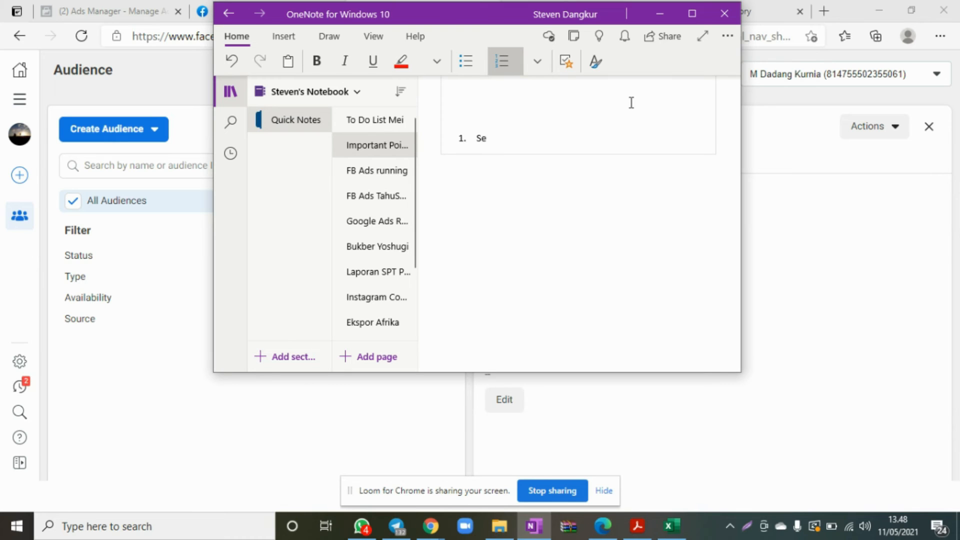
text(Event)
key(BackSpace)
key(BackSpace)
key(BackSpace)
key(BackSpace)
text(Facebook.co)
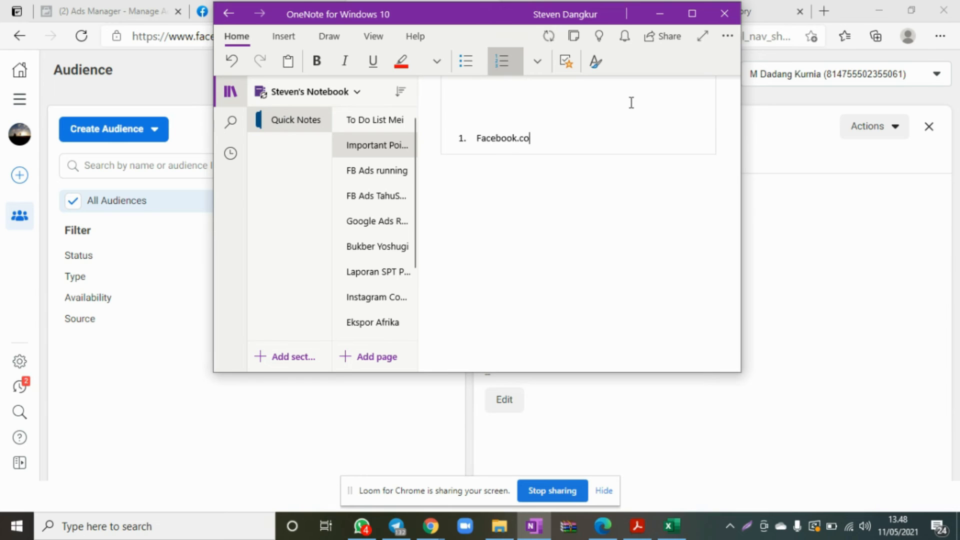
text(m/adsmanager)
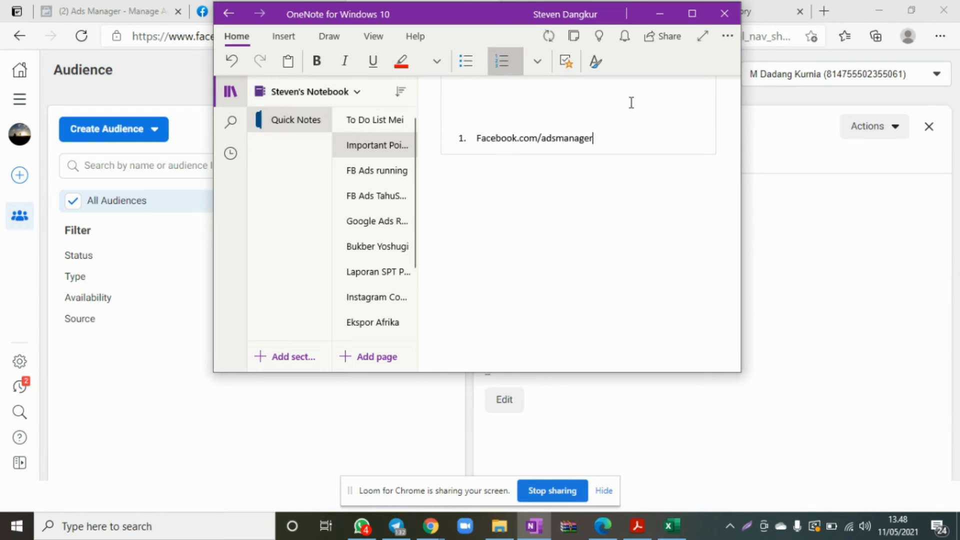
key(Return)
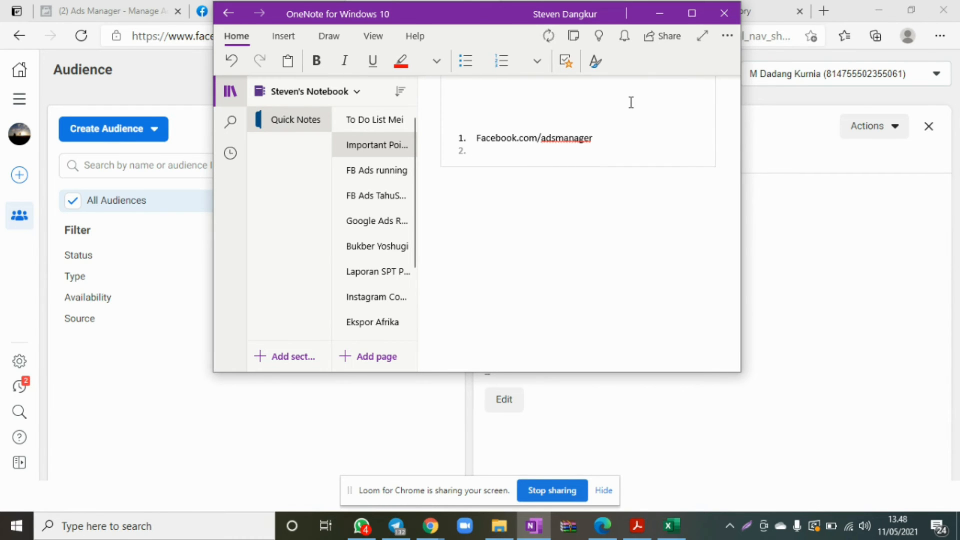
Add "Event Manager/Pengelola Peristiwa" as the second item of the new list.
text(Event Manager/Pengelola)
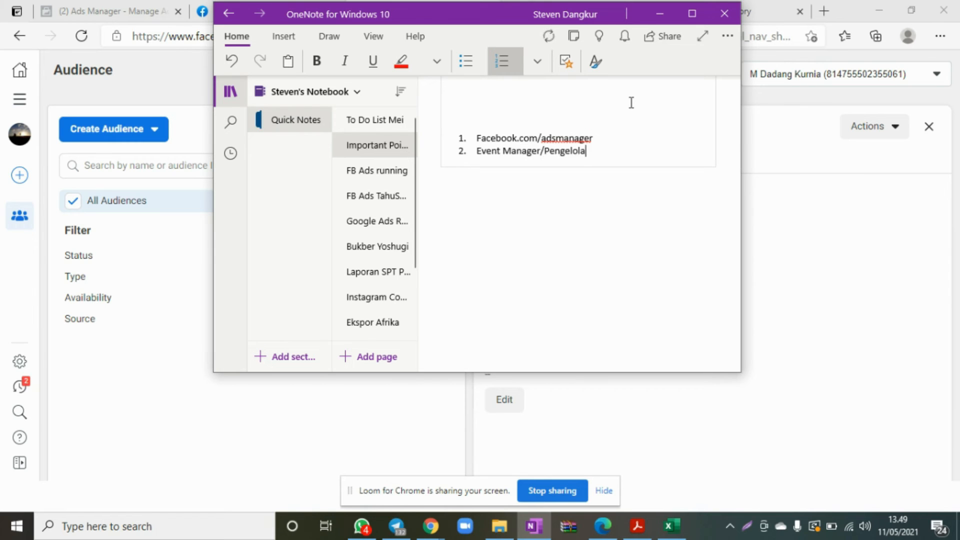
text( Peristiwa)
key(Return)
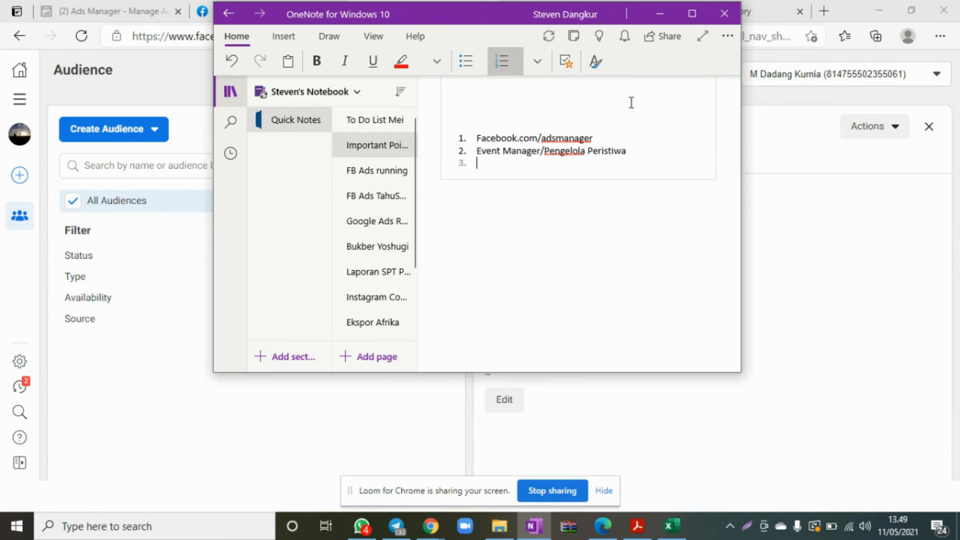
Add "Create Pixel/Buat Pengelola Peristiwa" and "Kode Pixel" as the third and fourth list items.
text(Create Pix)
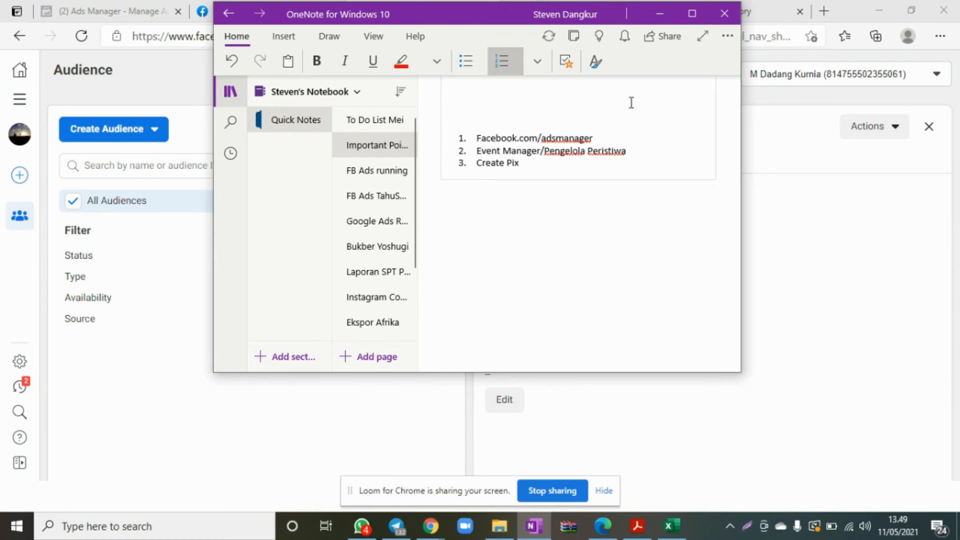
text(el/Buat Penge)
text(lola PErisi)
key(BackSpace)
key(BackSpace)
key(BackSpace)
key(BackSpace)
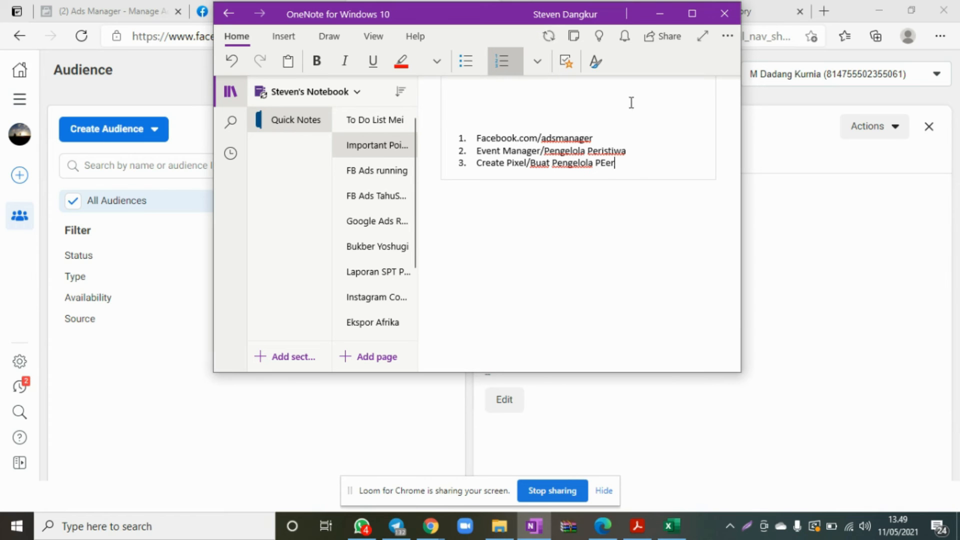
text(eristiew)
key(BackSpace)
key(BackSpace)
text(wa)
key(Return)
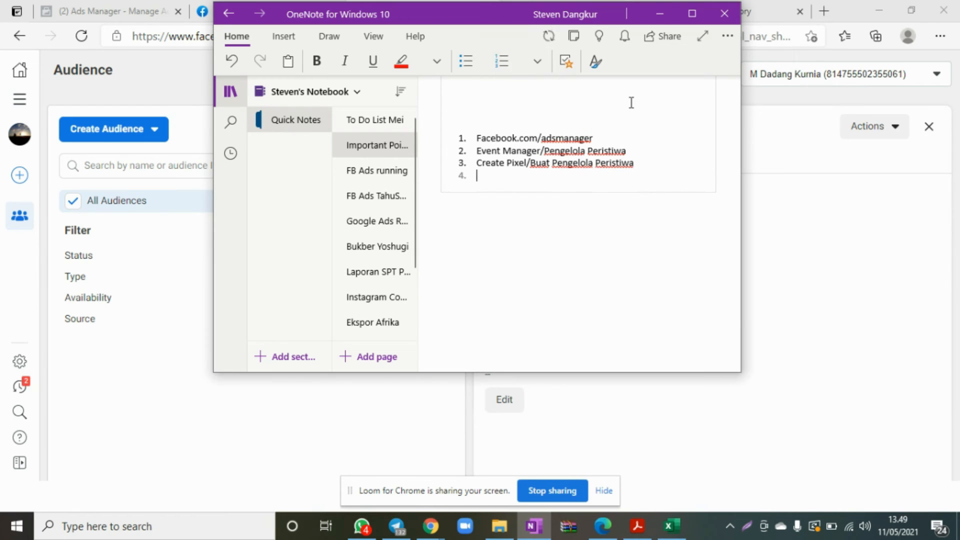
text(Kode Pixel  )
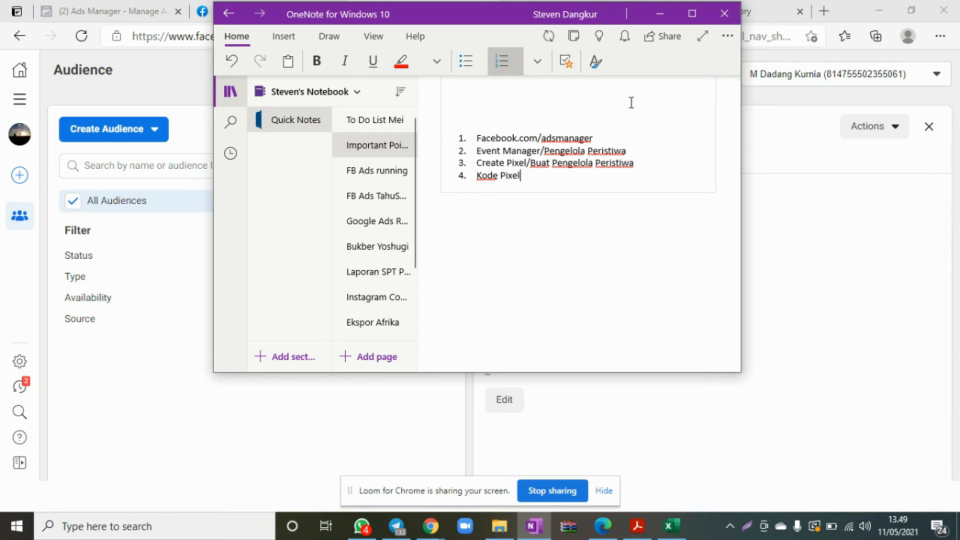
text(Web )
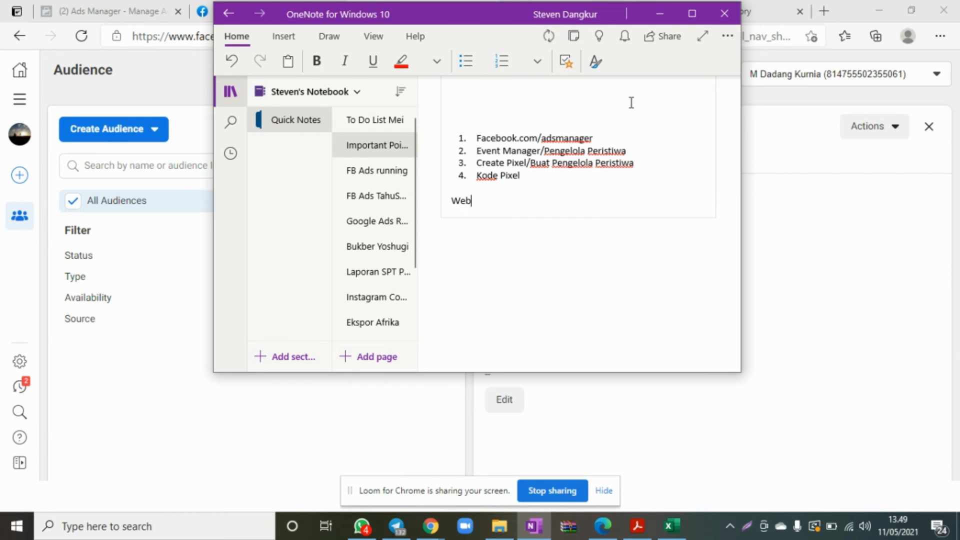
text(1.)
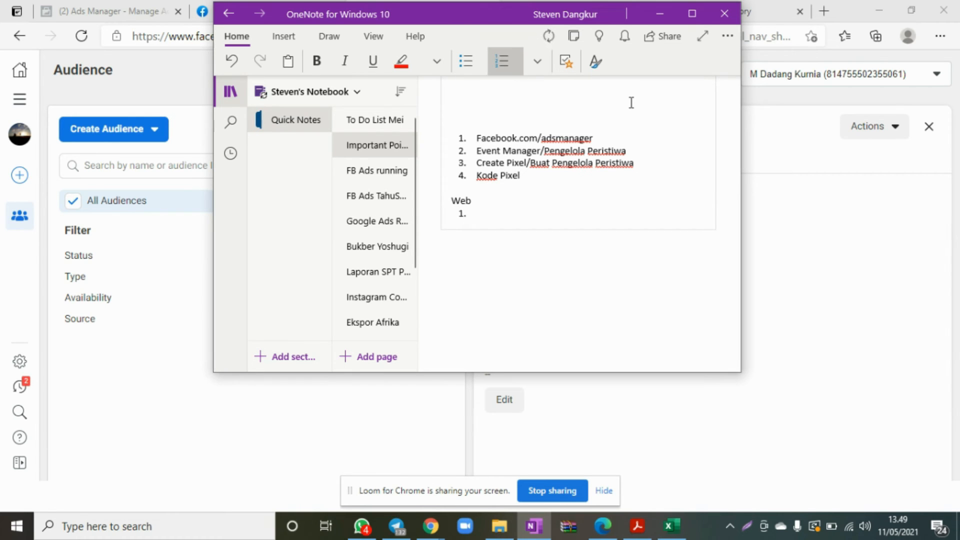
text( Login wp admin)
Add a "Web" heading below the list and start its numbered list with "Login wp admin".
key(Return)
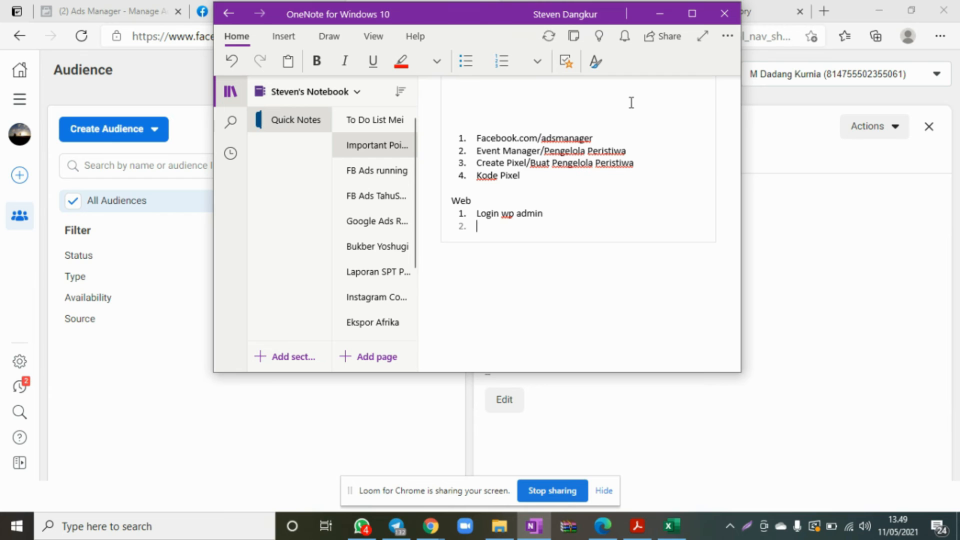
Add "Install plugin pixel caffeinne" as the second item under Web.
text(Install plu)
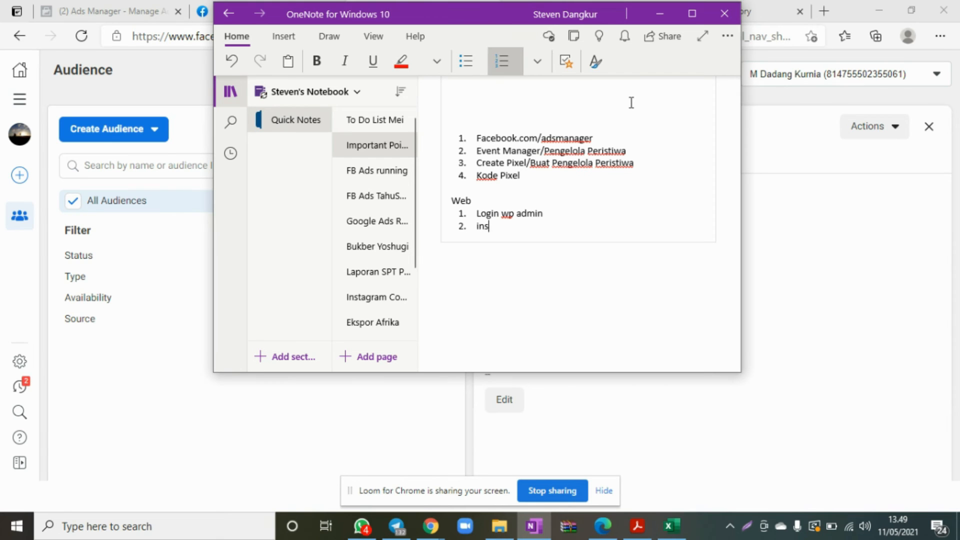
text(gin pixel caffeinne)
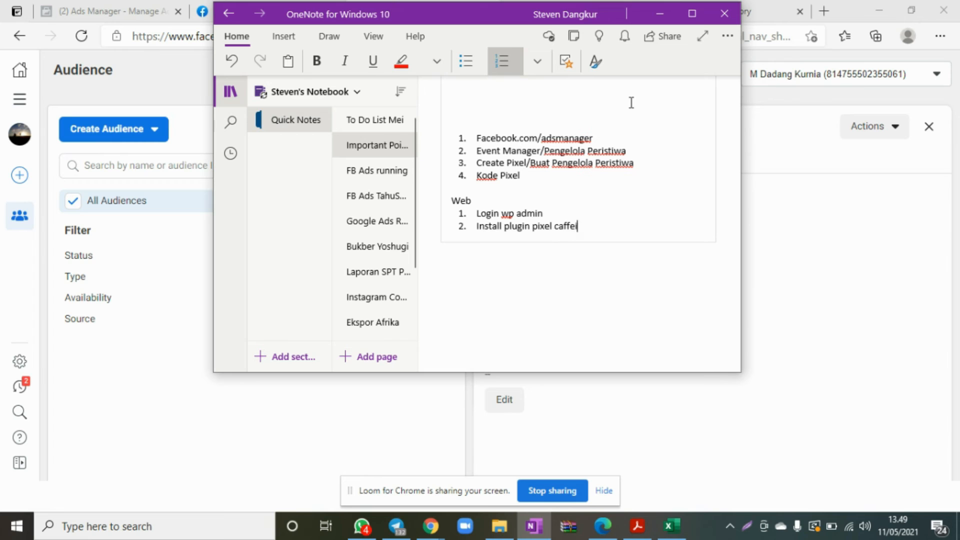
key(Return)
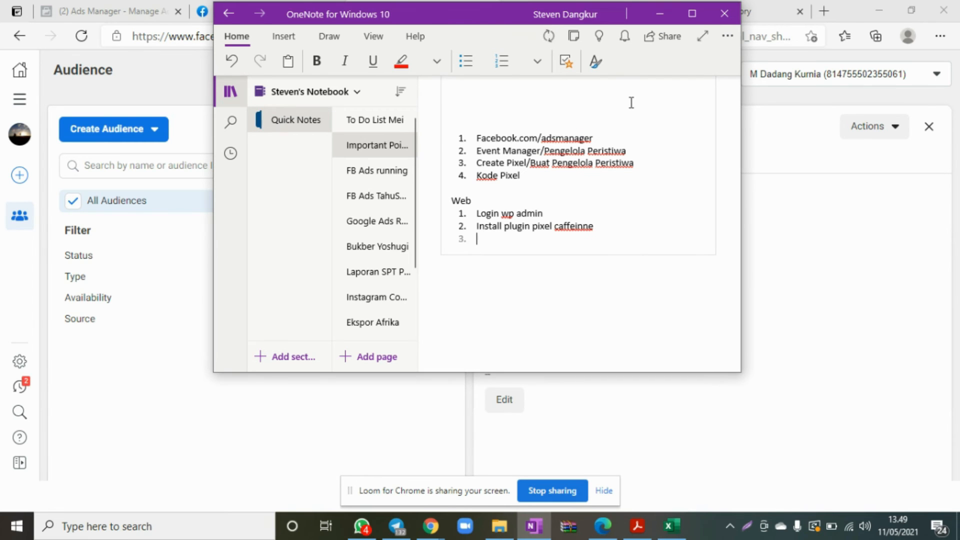
Add "Connect Pixel Caffeine dengan Facebook" as the third item under Web.
text(con)
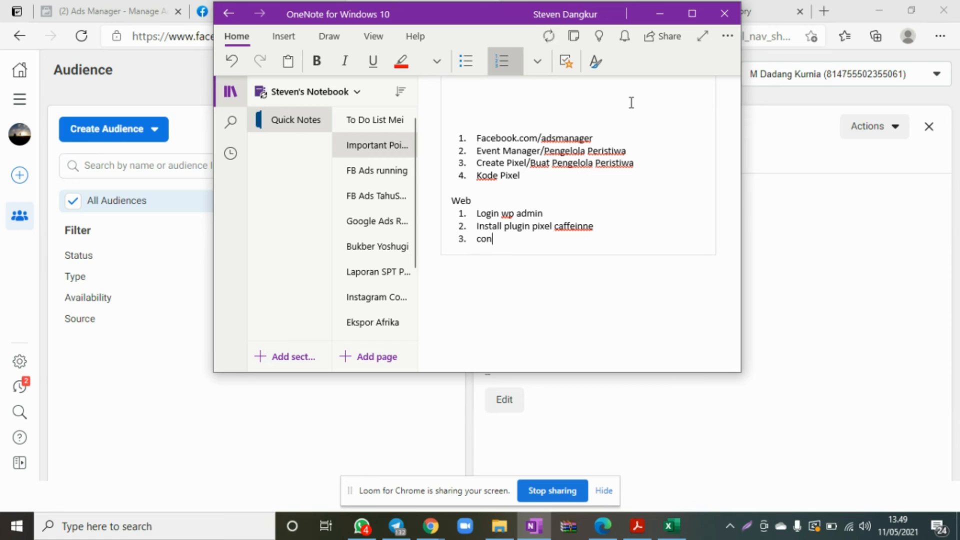
text(nect Pixel C)
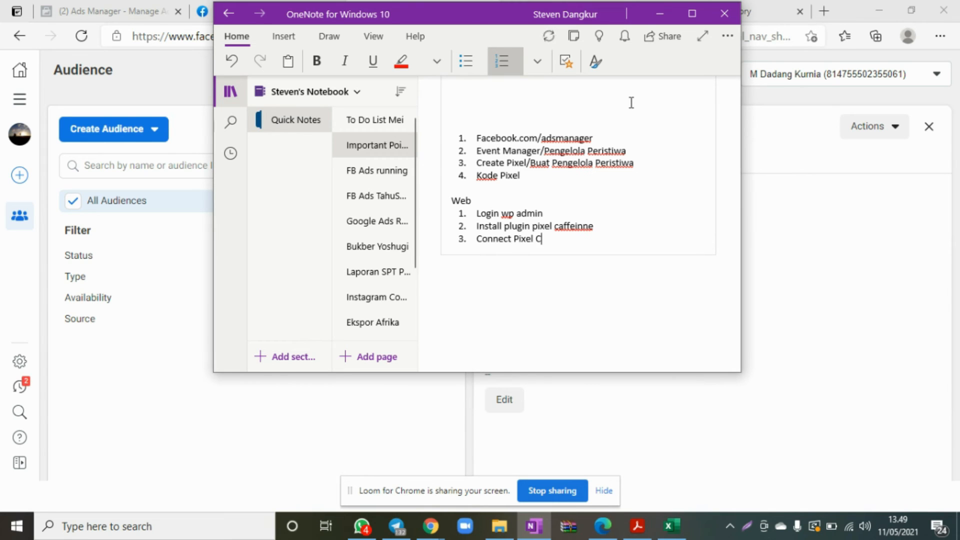
text(affeine dengan Facebook)
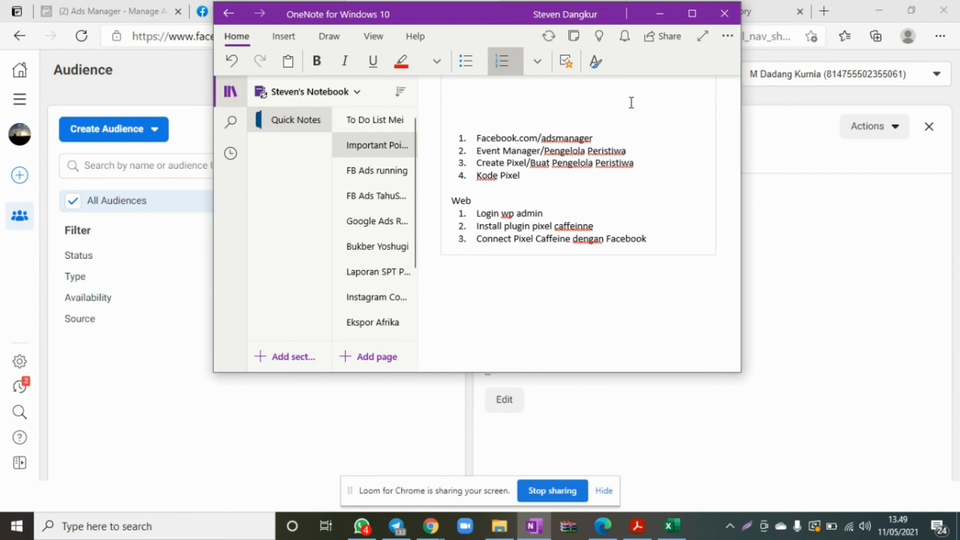
key(Return)
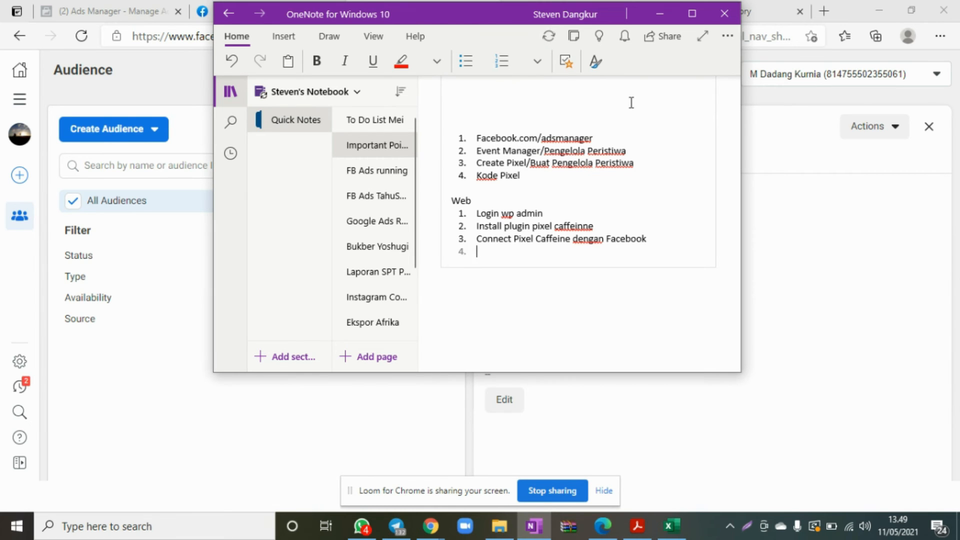
Add the fourth Web item reading: Setting "Page View", "Link click".
text(Setting)
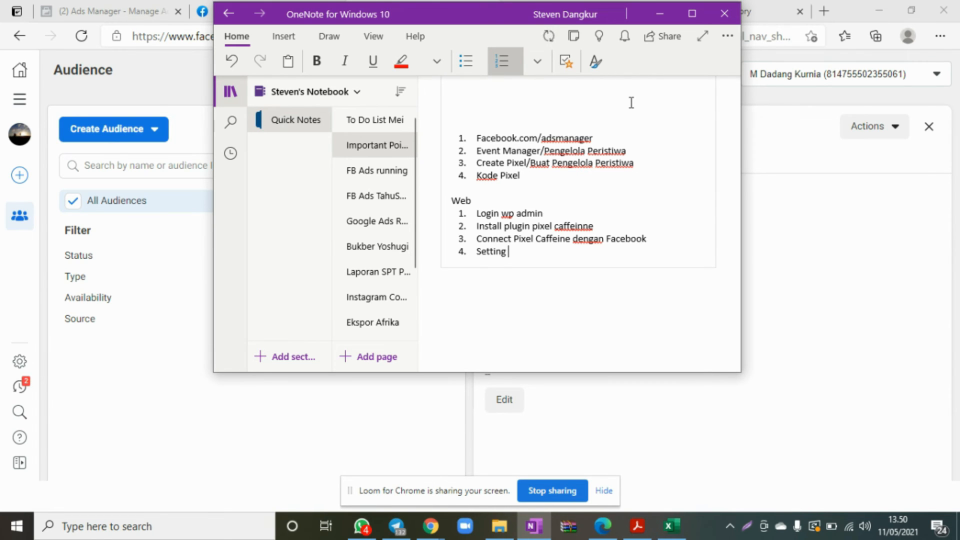
text("Page View)
text(", "Link click)
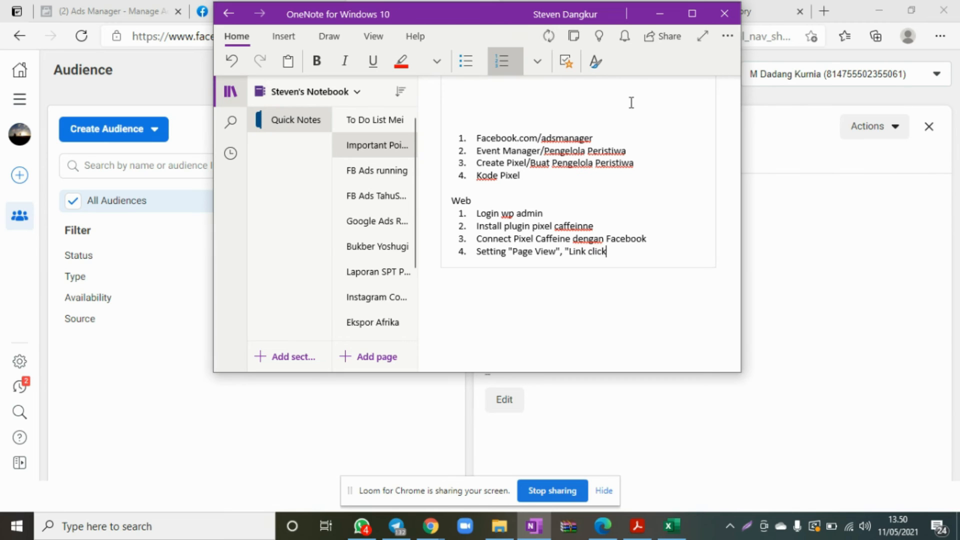
text(/")
key(Left)
key(Left)
key(Left)
drag(569, 249, 616, 251)
click(616, 251)
End the Web list and add the heading "Cara Membaca Data:" after a blank line.
key(Return)
key(Return)
key(Return)
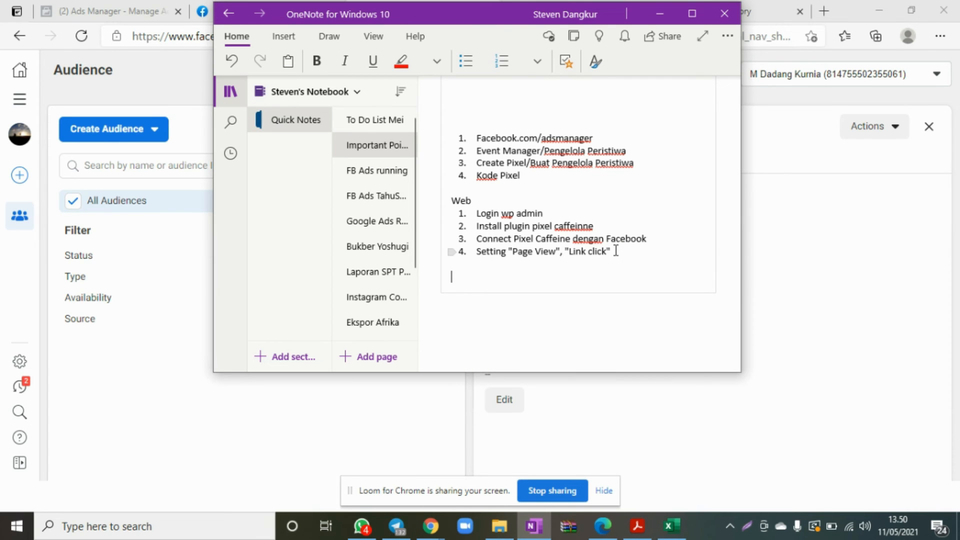
text(Cara Membaca Data:)
key(Return)
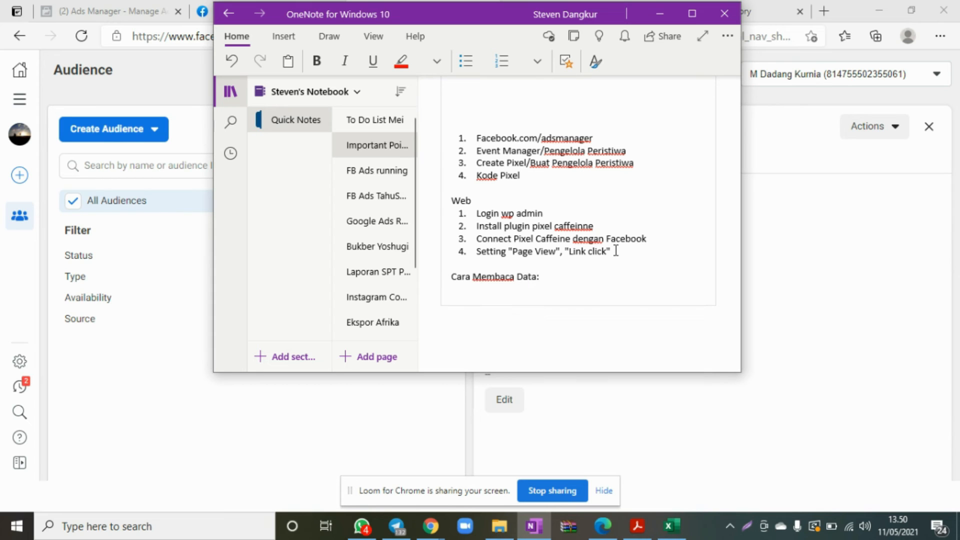
Start a numbered list under "Cara Membaca Data:" with "Facebook.com/adsmanager" as the first item.
text(1. )
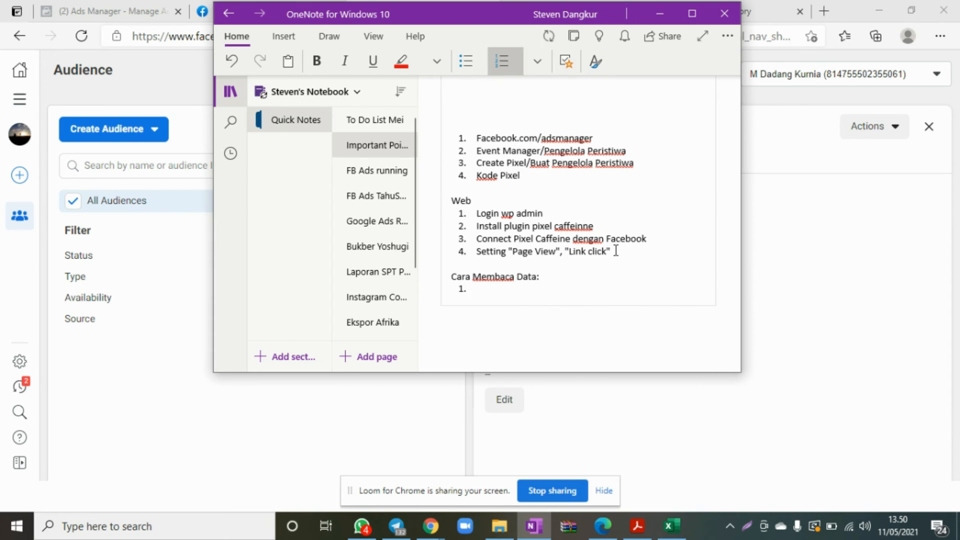
text(facebook.com/adsmana)
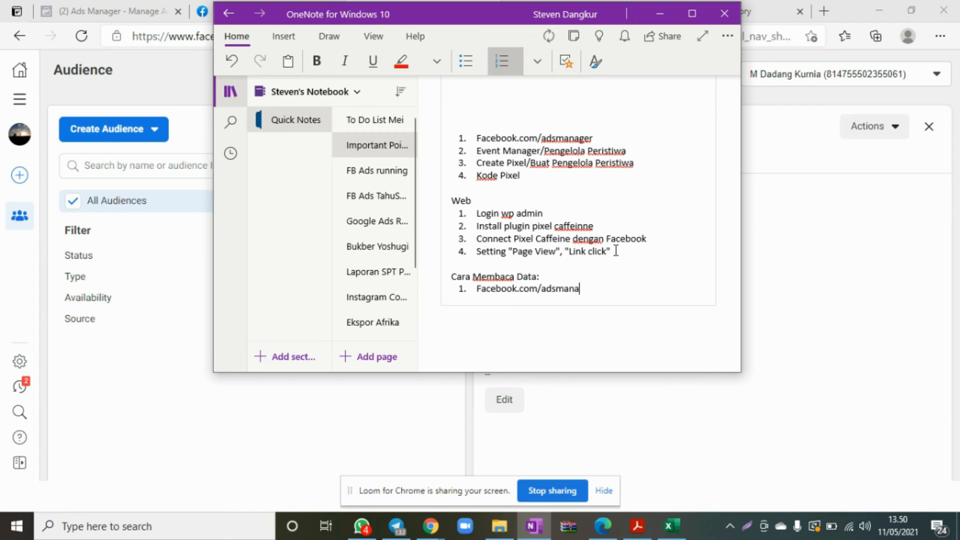
text(ger)
key(Return)
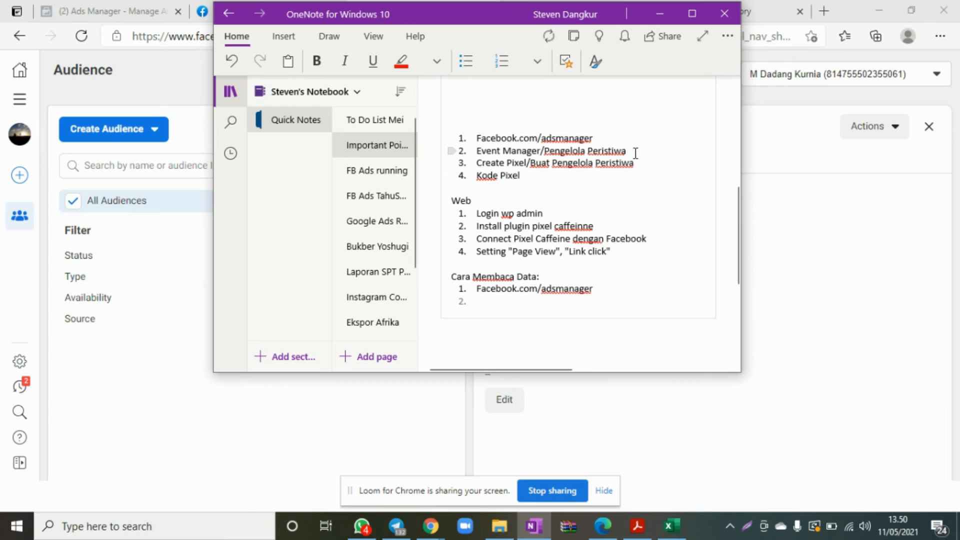
Copy "Event Manager/Pengelola Peristiwa" from the first list into the second item under "Cara Membaca Data:".
drag(637, 155, 467, 155)
key(ctrl+c)
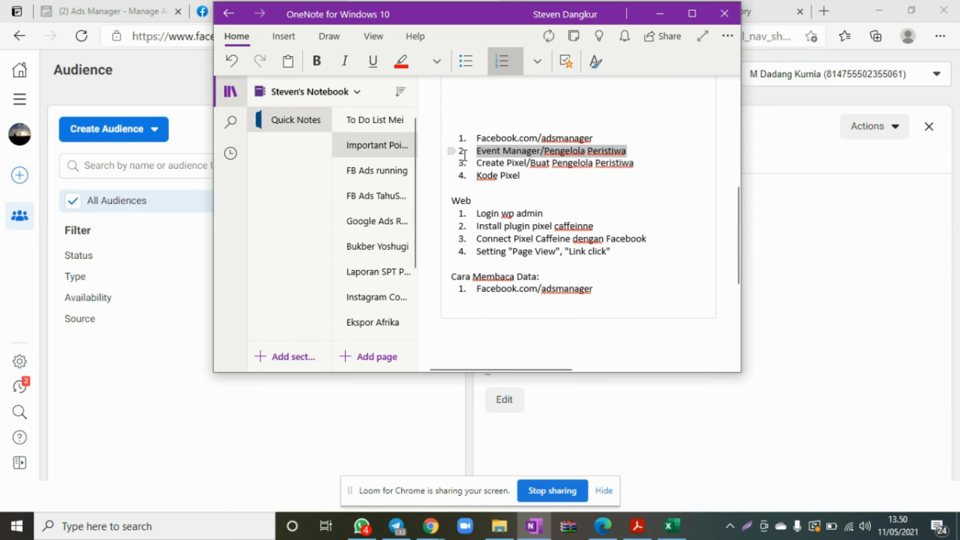
click(611, 288)
key(Return)
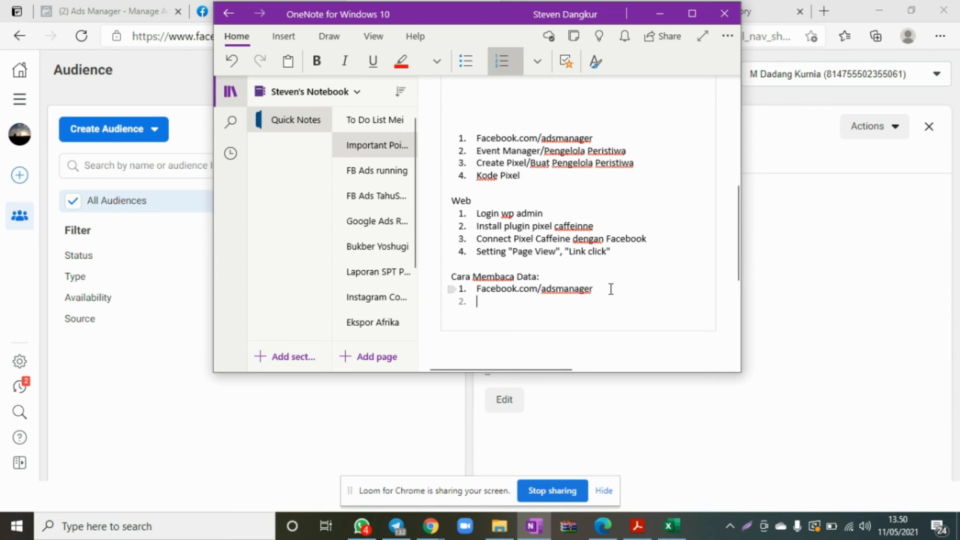
key(ctrl+v)
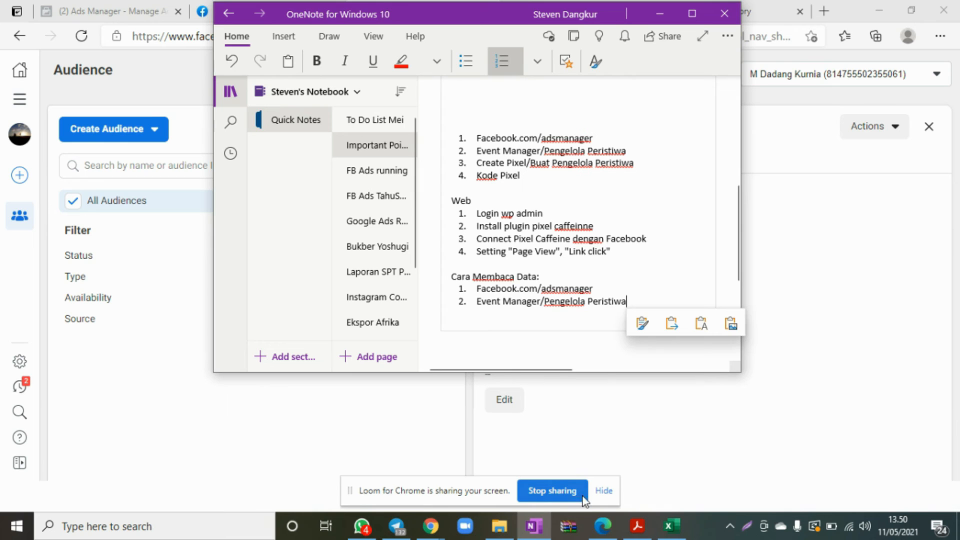
Switch back to the Edge browser and go from the Audiences page to Events Manager.
click(603, 527)
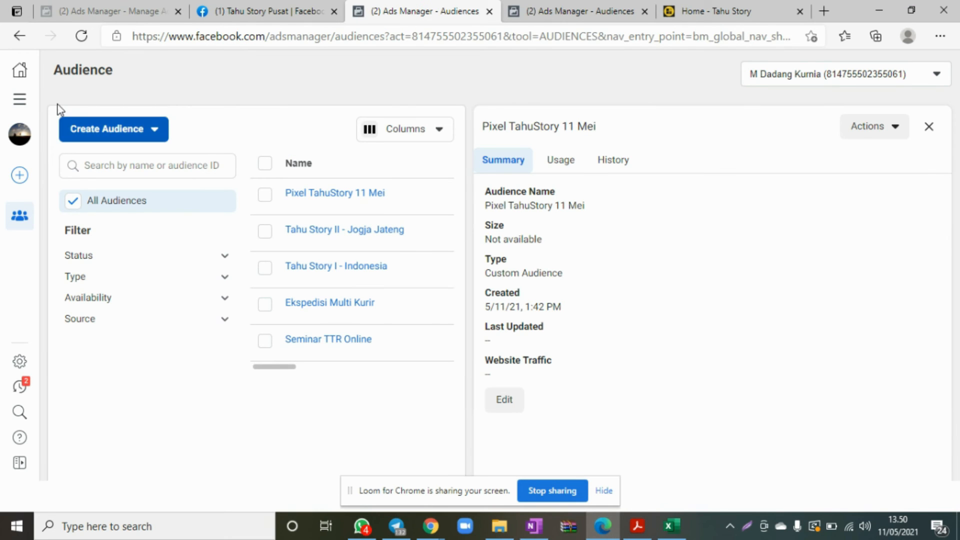
click(17, 105)
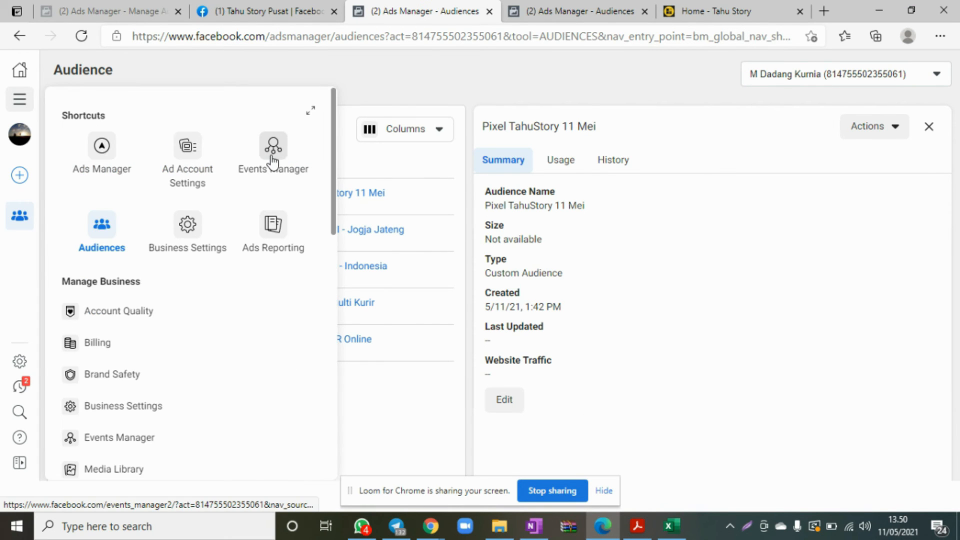
click(271, 150)
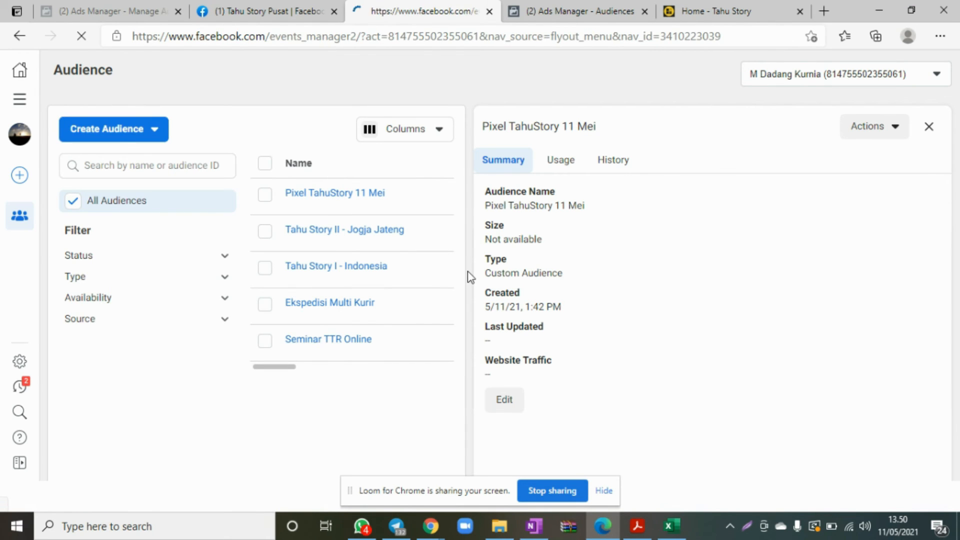
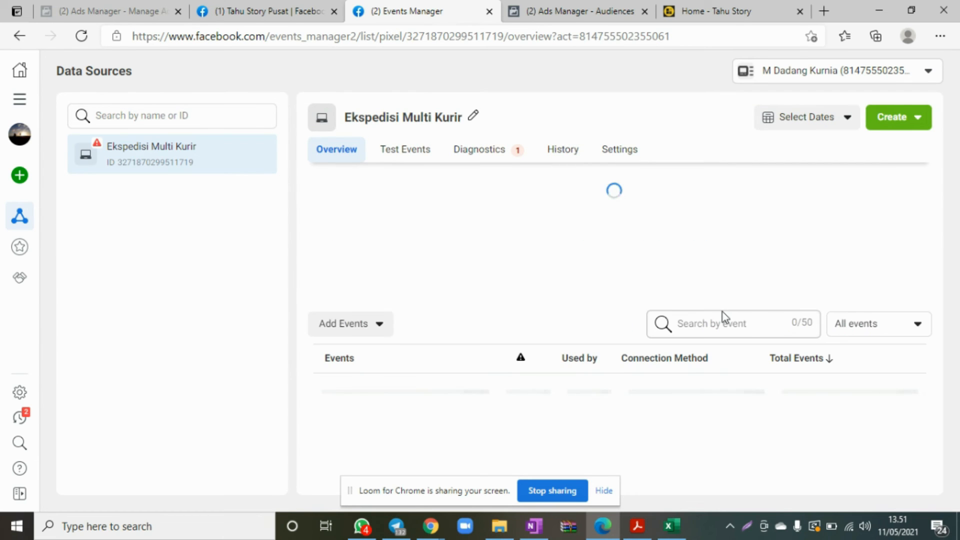
Switch to OneNote and add "Goal ==> Iklan Retargeting" as the third item under "Cara Membaca Data:".
scroll(553, 326, down, 3)
scroll(613, 325, up, 3)
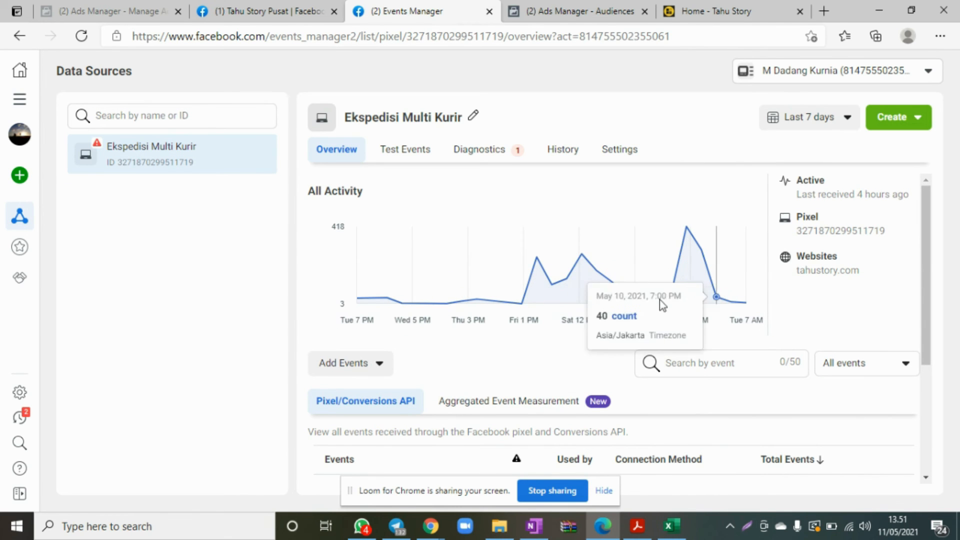
scroll(570, 295, down, 3)
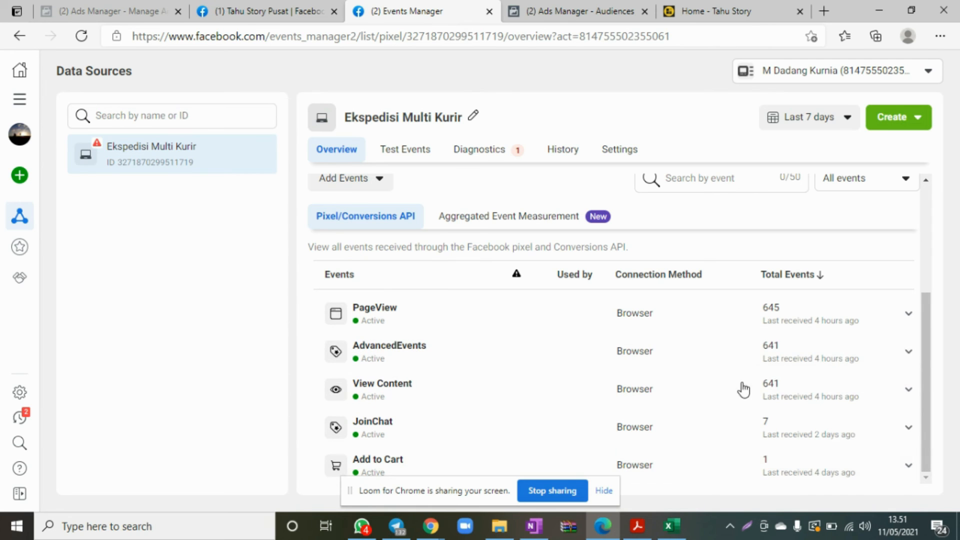
click(535, 526)
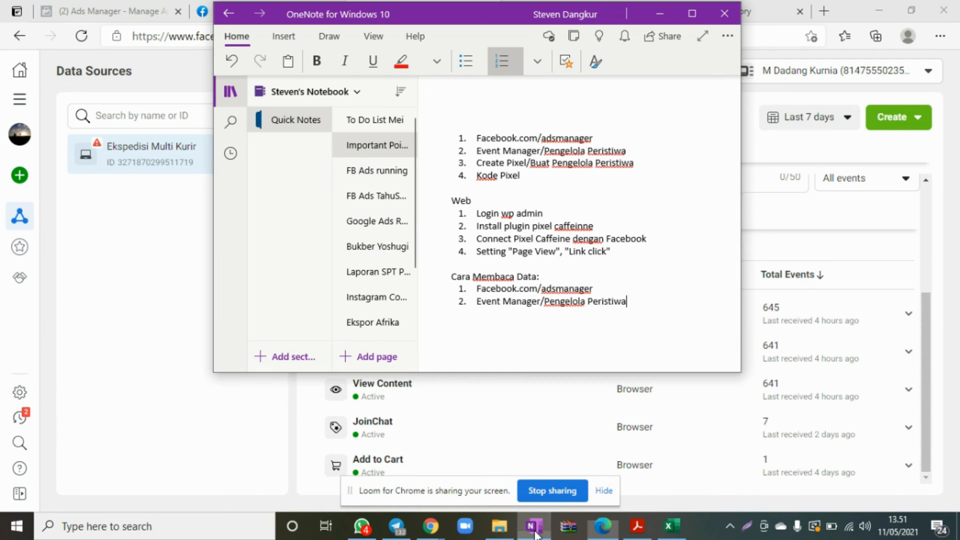
key(Return)
text(Goal ==> Iklan Retargeting)
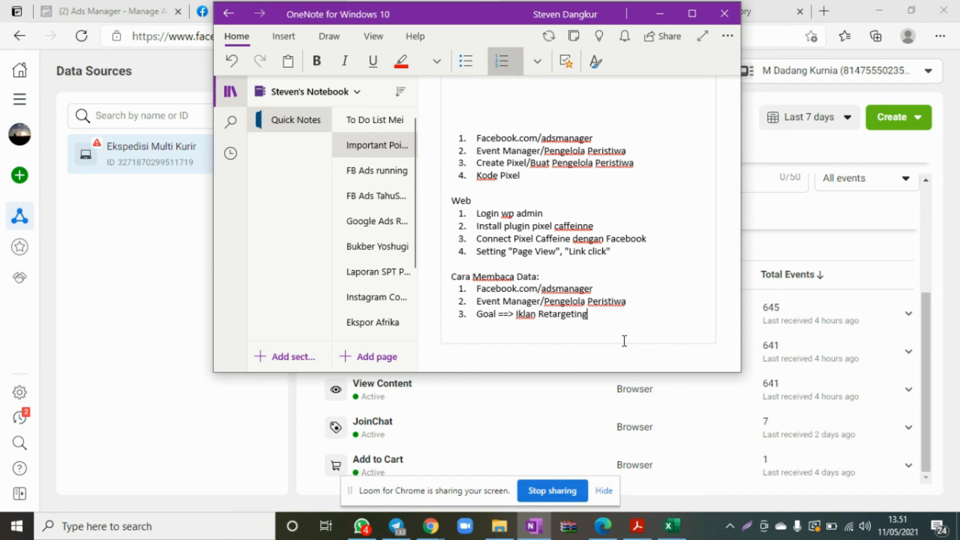
Add a fourth item under "Cara Membaca Data:" reading "Create Custom Audience ==> Orang2 yang sudah mengunjungi website", after checking the Create options in Events Manager.
key(Return)
key(Return)
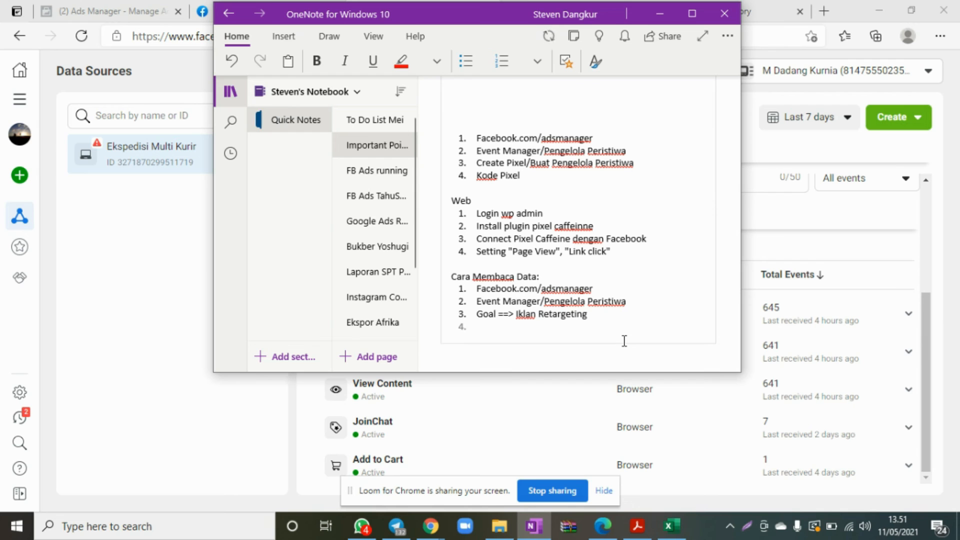
click(896, 125)
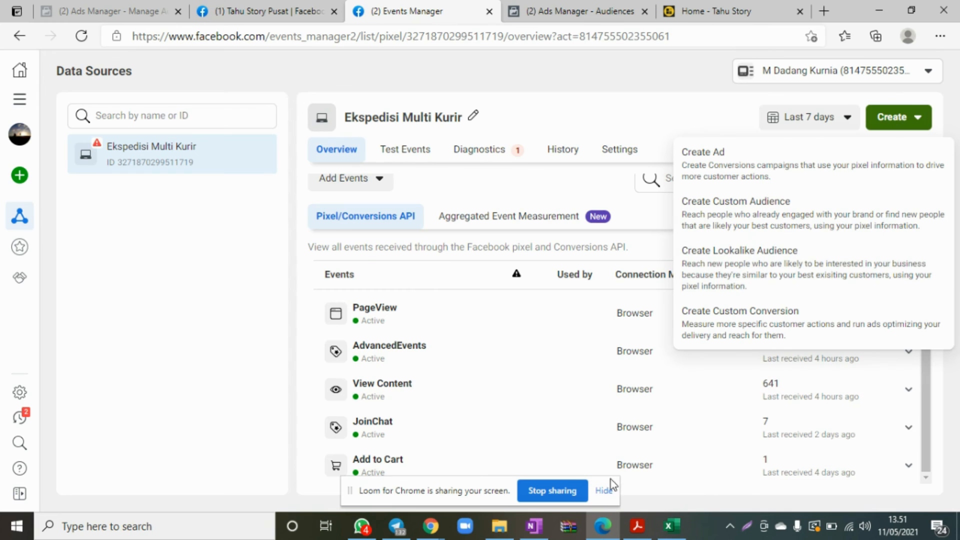
click(534, 531)
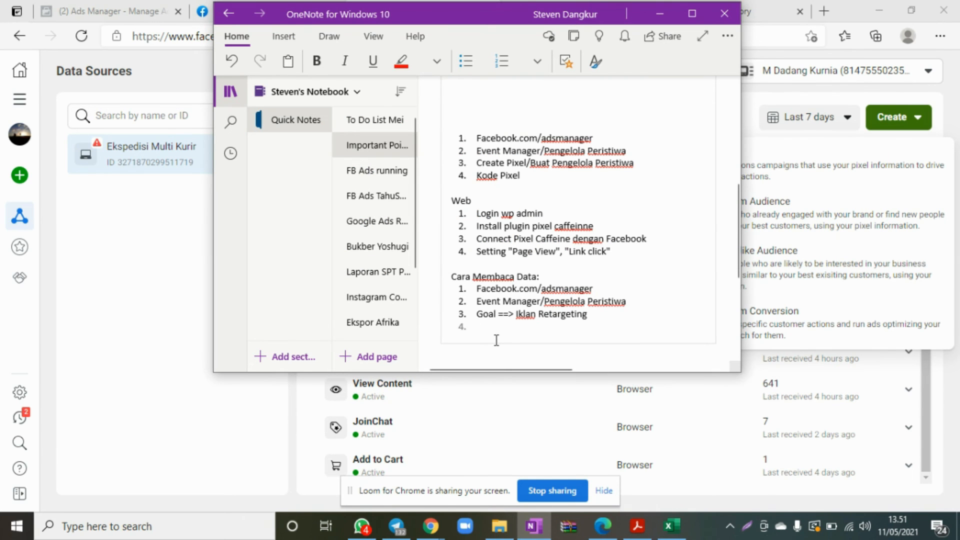
text(Create Custom Audience)
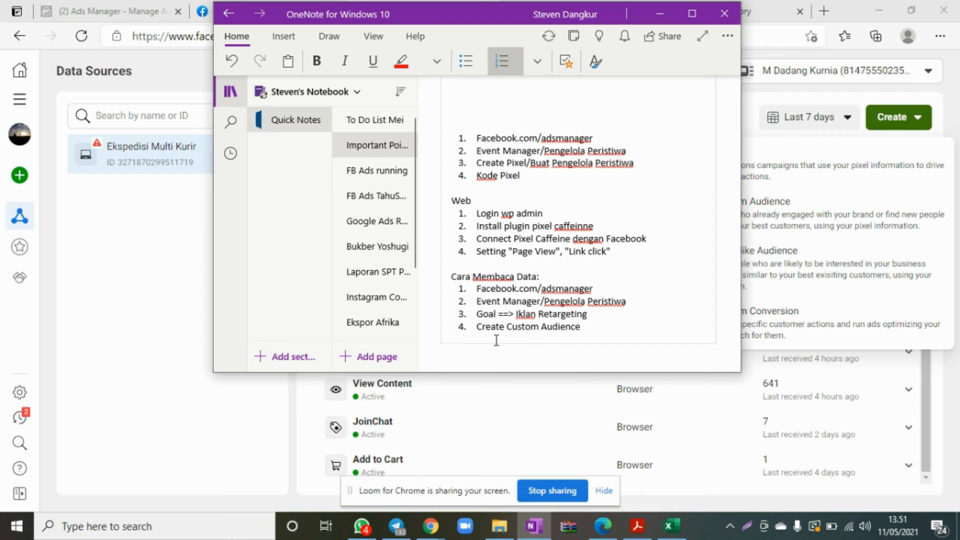
text( ==> Orang2 yang su)
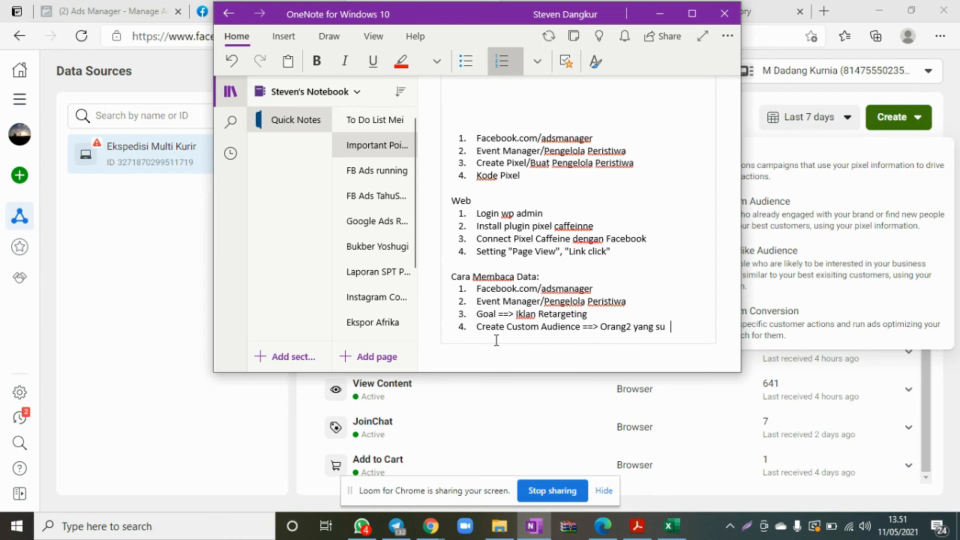
text(dah mengunjungin)
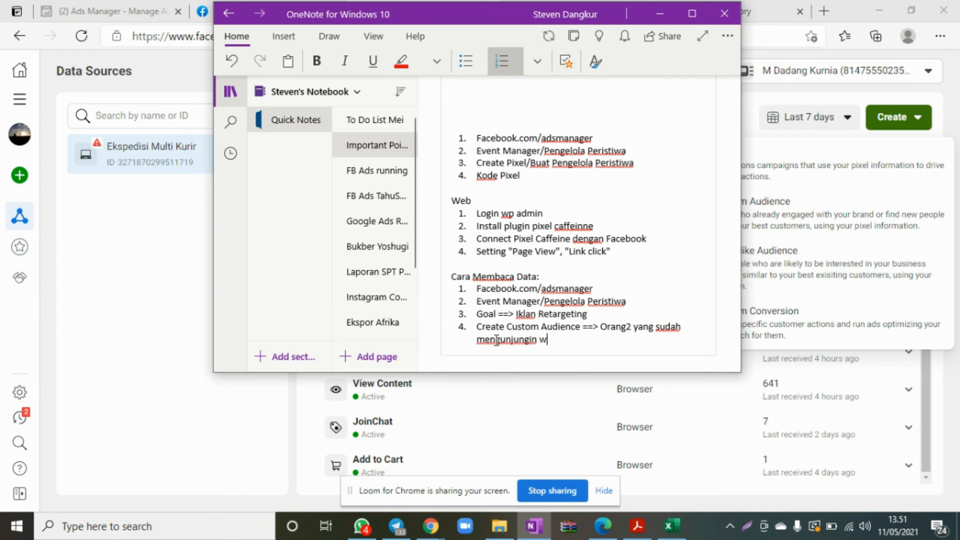
key(BackSpace)
text(website)
Add a fifth item reading "Create Look a Like ==> Orang2 yang mirip dengan custom audience".
key(Return)
text(C)
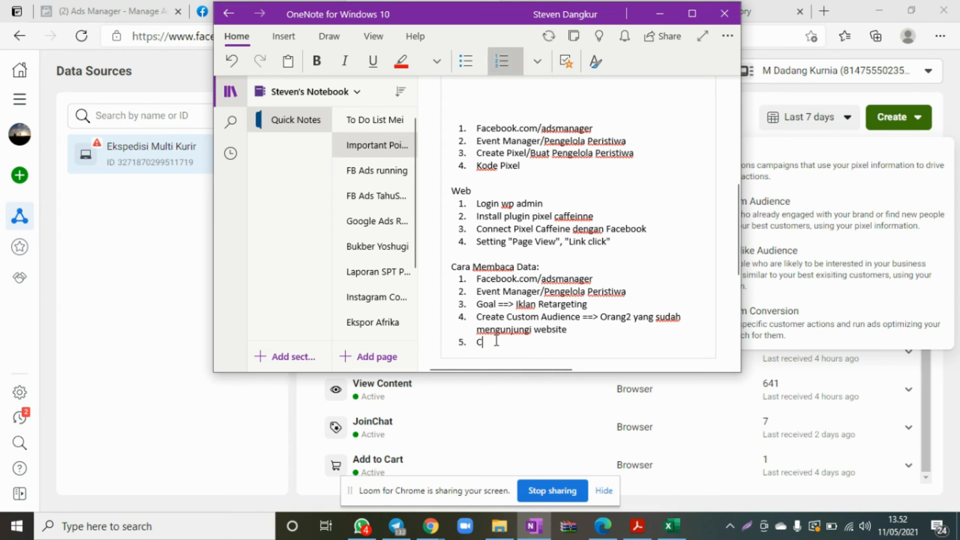
text(reate Look a Like)
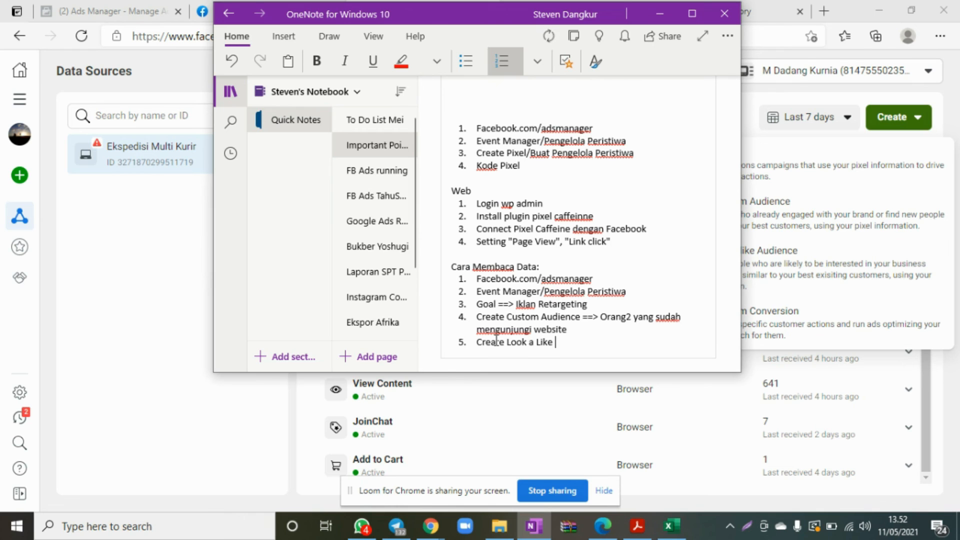
text( ==> Orang2 yang mi)
key(BackSpace)
text(rip dengan)
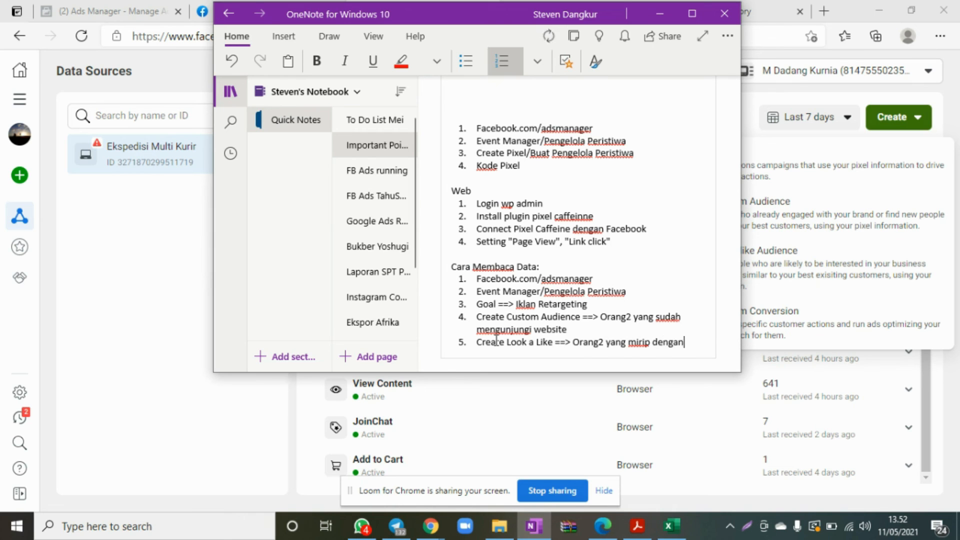
text( custom audience)
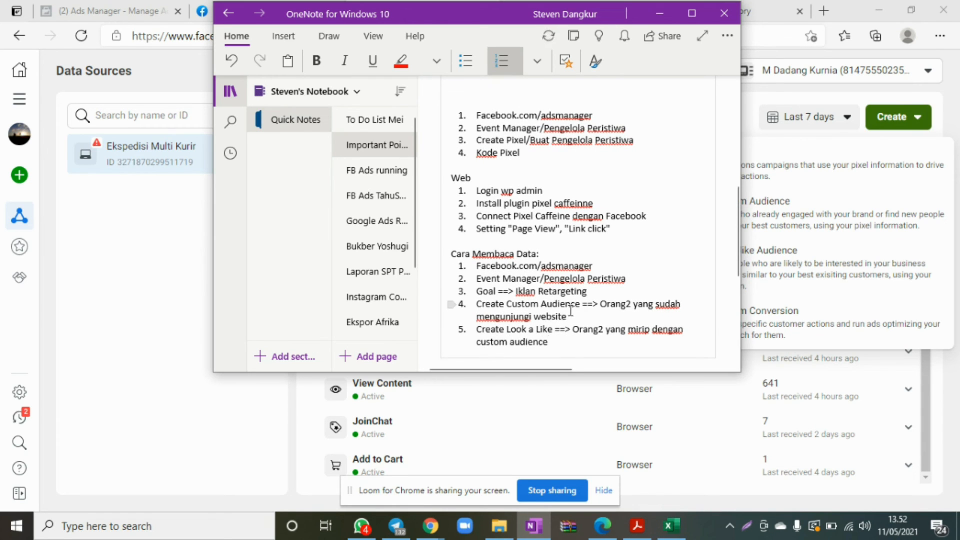
Highlight "Create Look a Like", "Create Custom Audience" and "Iklan Retargeting" in yellow in the notes.
drag(584, 304, 474, 304)
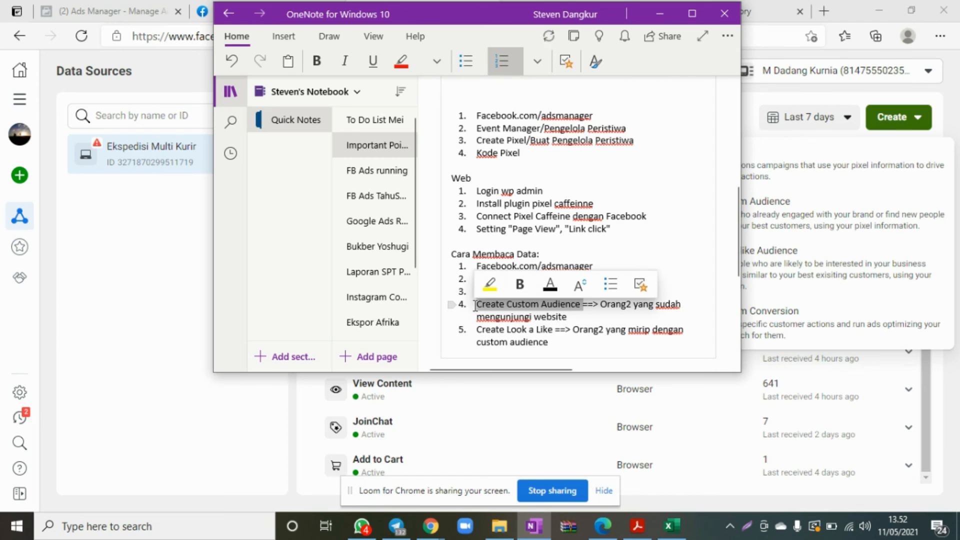
drag(556, 329, 475, 329)
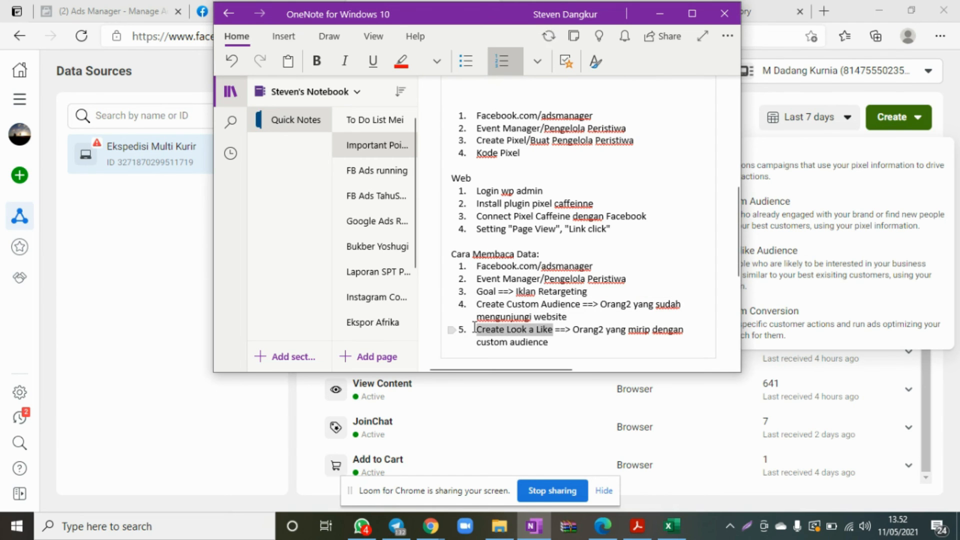
click(489, 307)
click(564, 342)
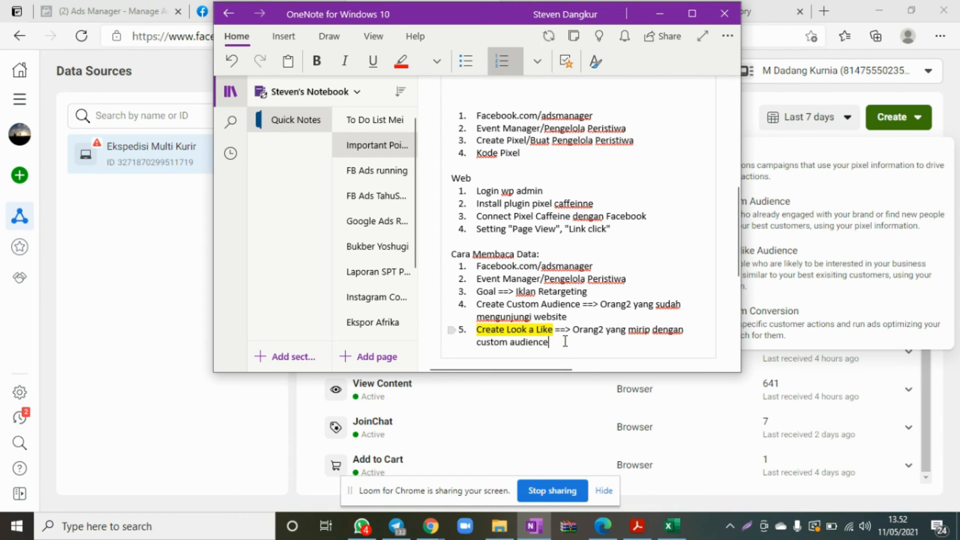
drag(584, 305, 473, 304)
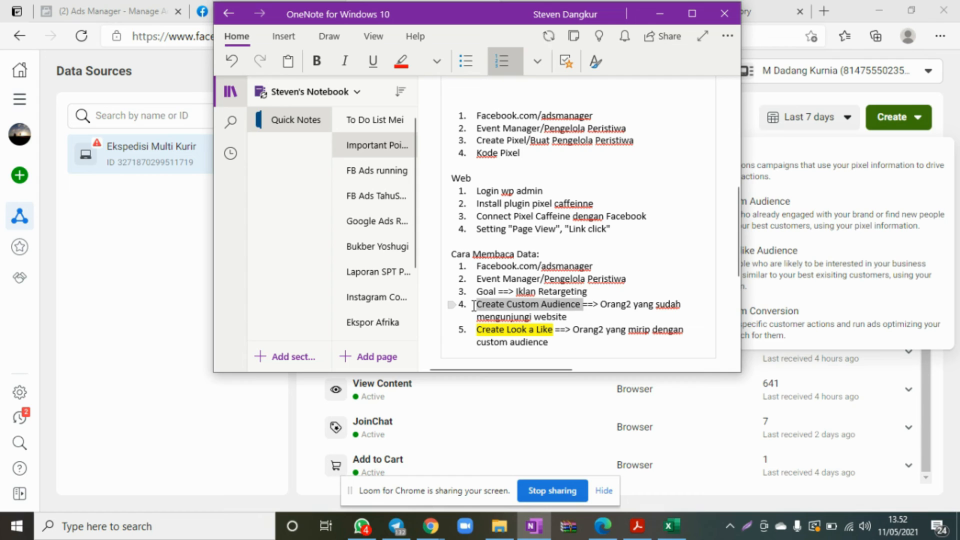
click(492, 285)
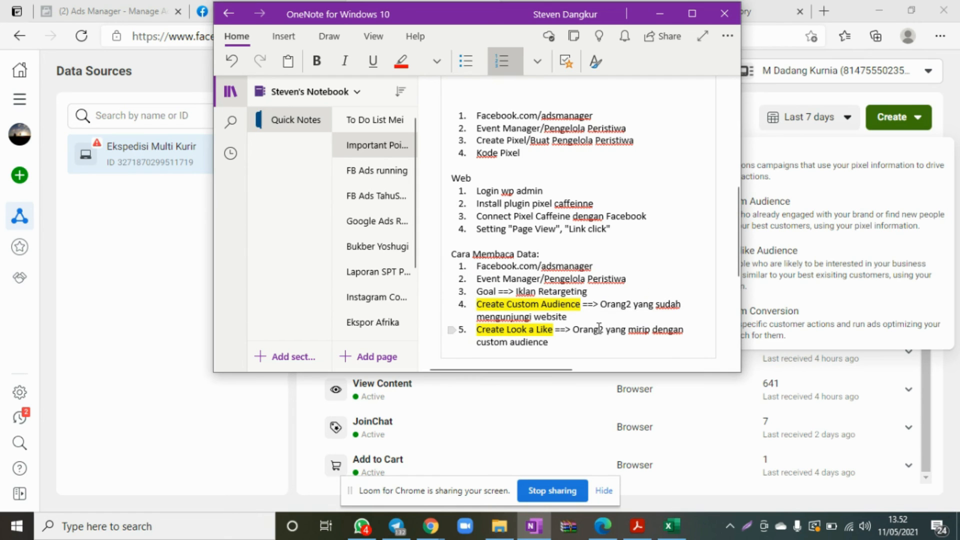
click(570, 340)
drag(589, 292, 518, 292)
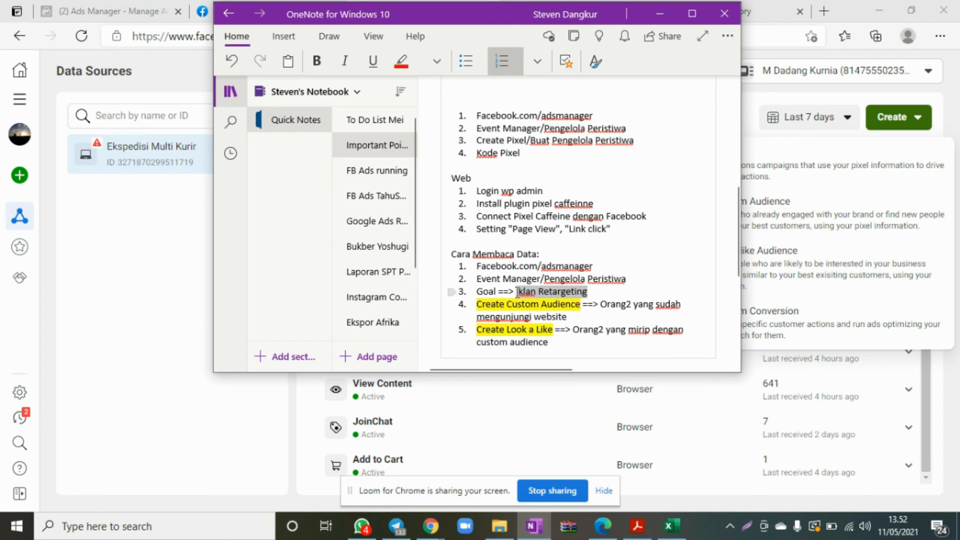
click(532, 277)
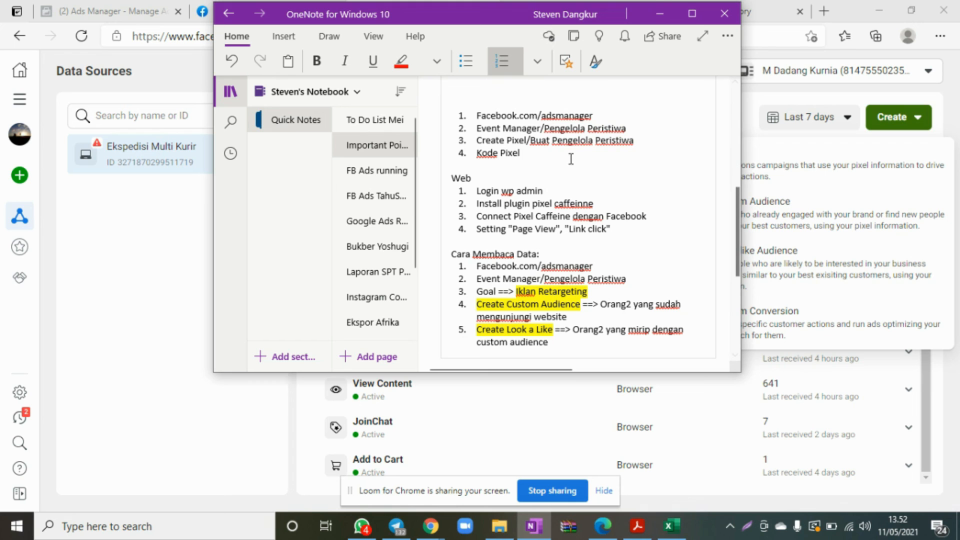
Minimise OneNote and dismiss the Create options over the pixel's events list in Events Manager.
click(660, 14)
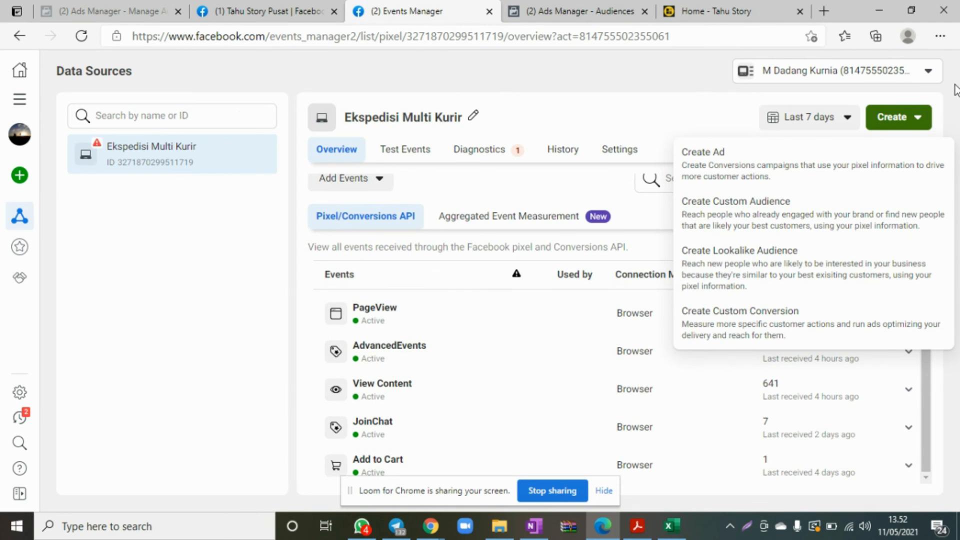
click(911, 118)
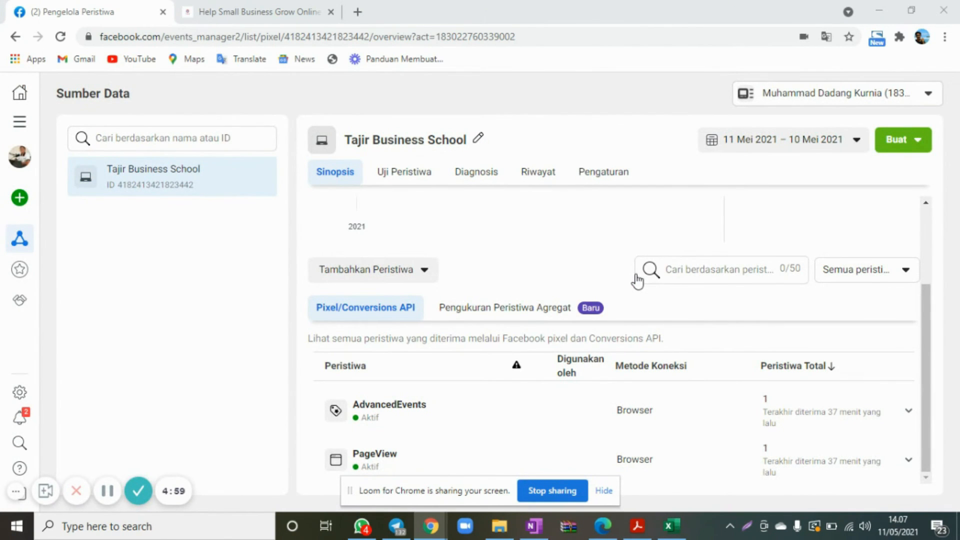
scroll(637, 281, up, 2)
scroll(637, 281, down, 2)
scroll(637, 281, up, 2)
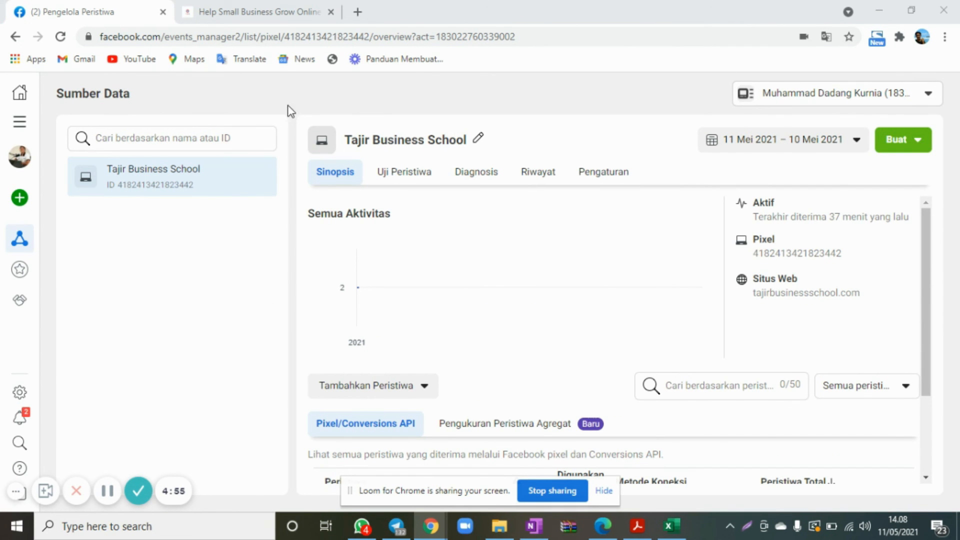
Go to the tajirbusinessschool.com page in Chrome and open the Facebook Pixel Helper extension on it.
click(262, 14)
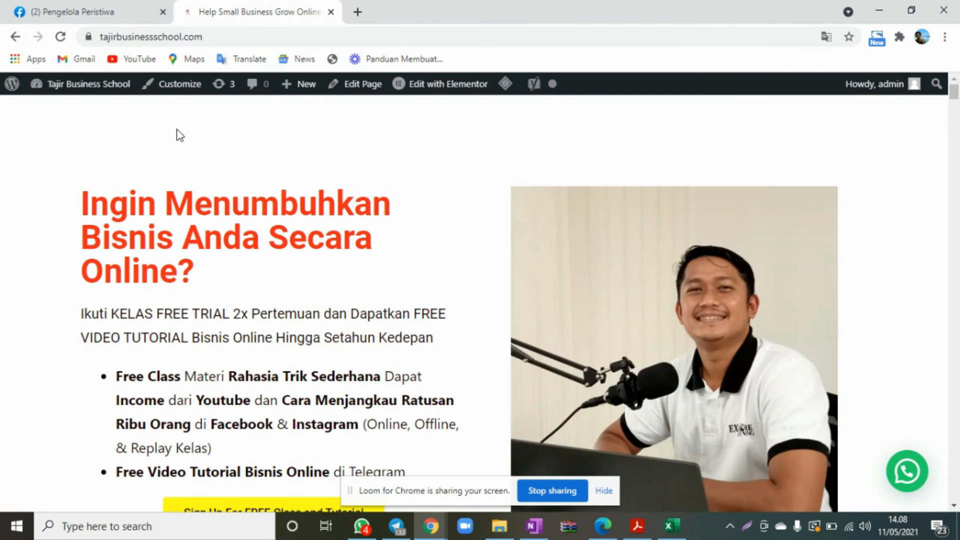
click(900, 37)
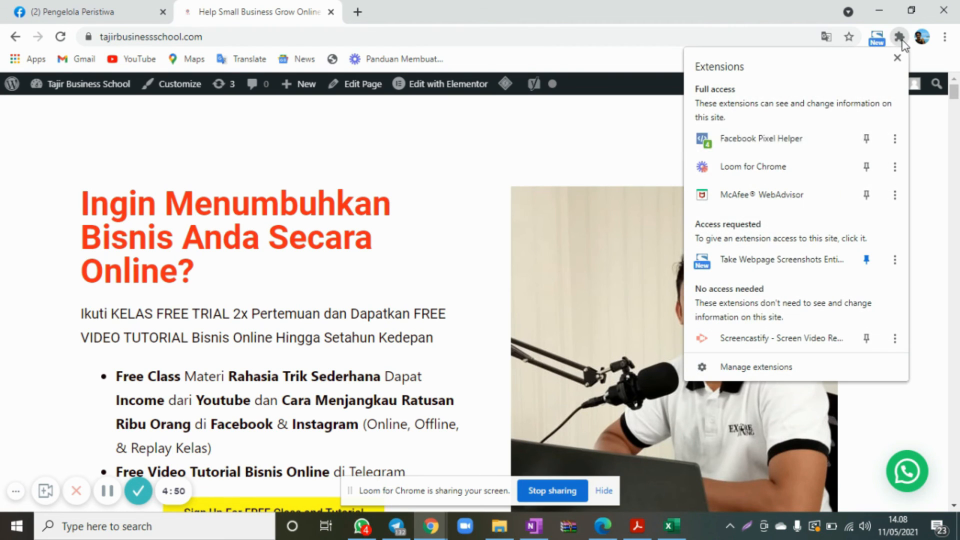
click(773, 143)
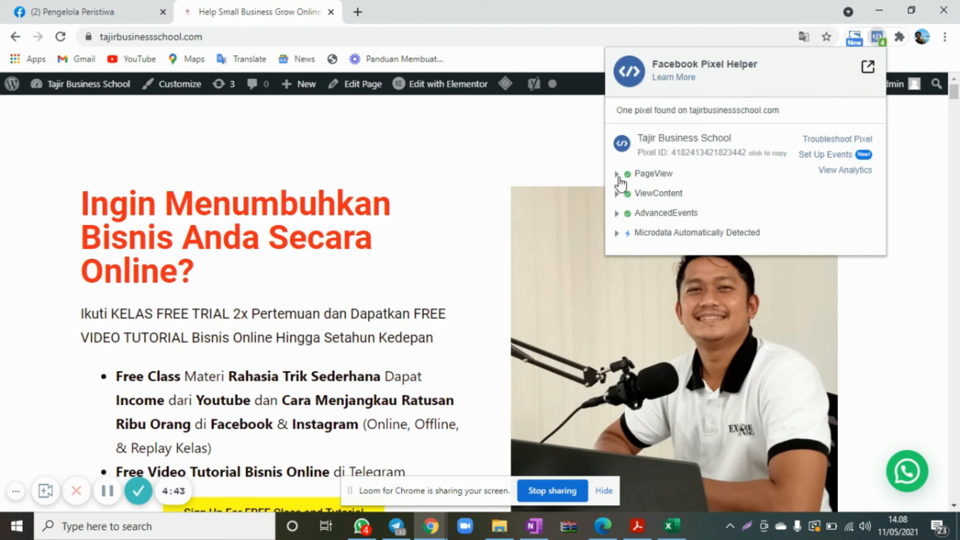
Inspect the details of the PageView, AdvancedEvents and ViewContent events in Facebook Pixel Helper, collapsing each one after viewing.
click(618, 174)
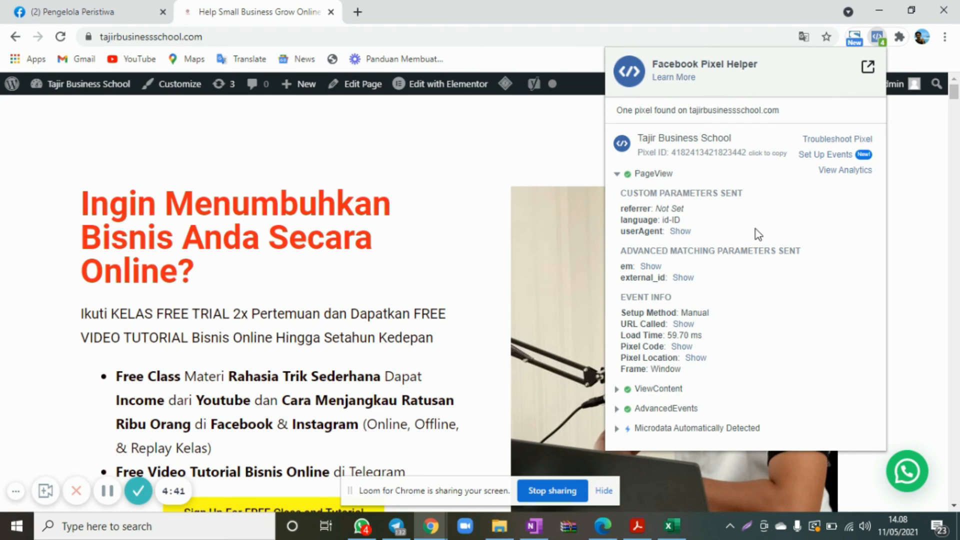
click(620, 174)
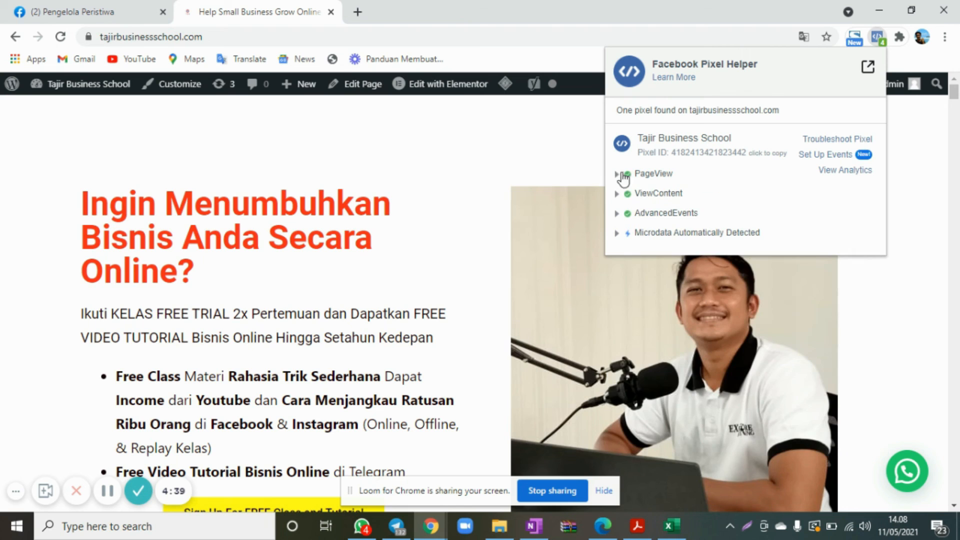
click(620, 214)
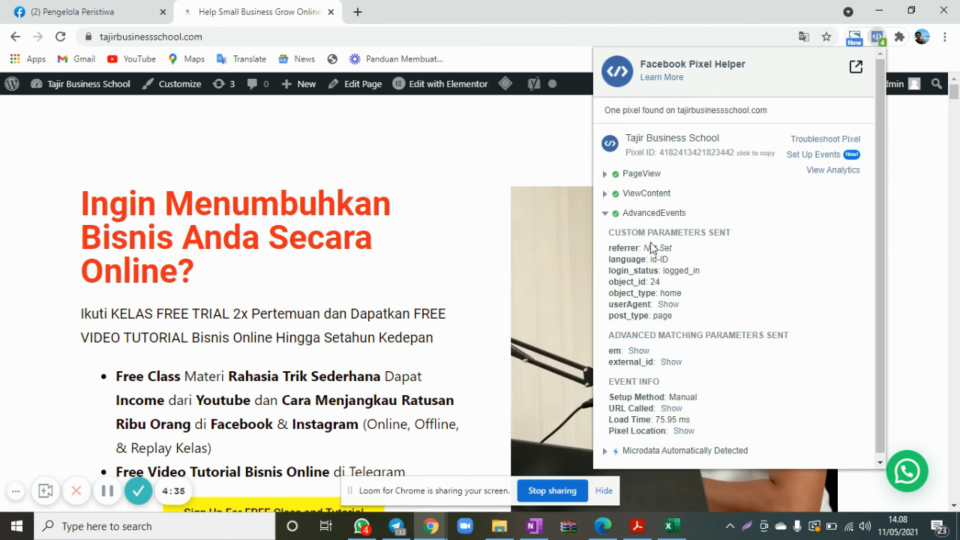
scroll(664, 269, down, 1)
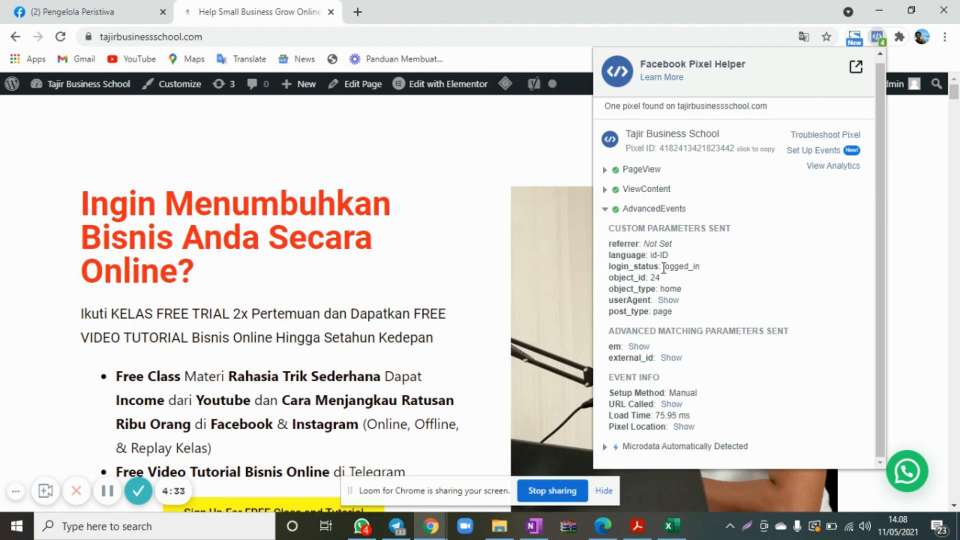
click(611, 212)
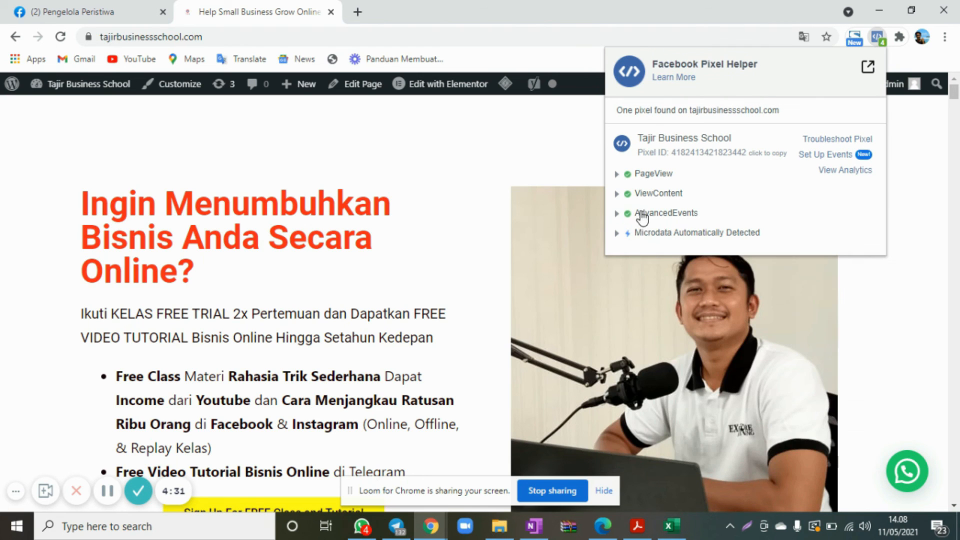
click(620, 199)
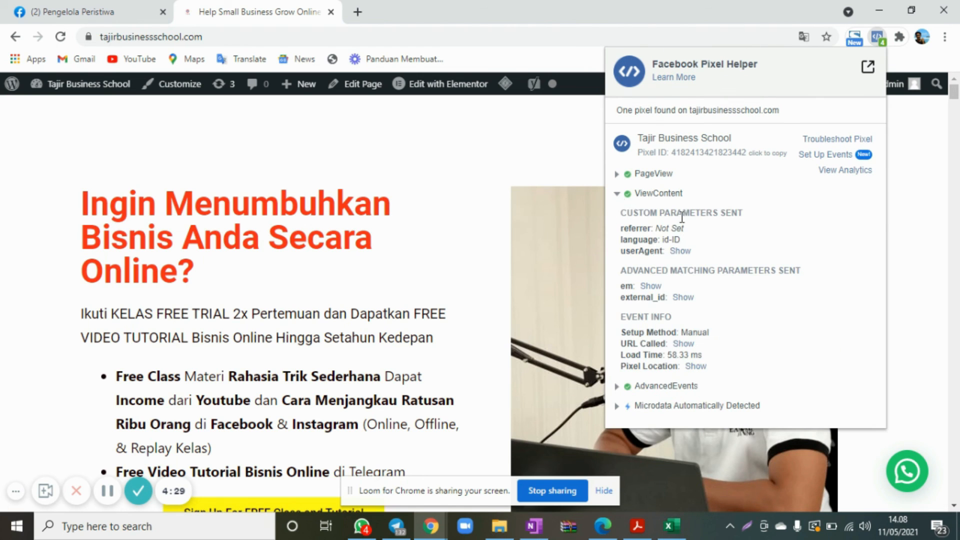
click(620, 199)
Search Google for "facebook pixel helper" in a new tab and open the extension's Chrome Web Store page.
click(360, 9)
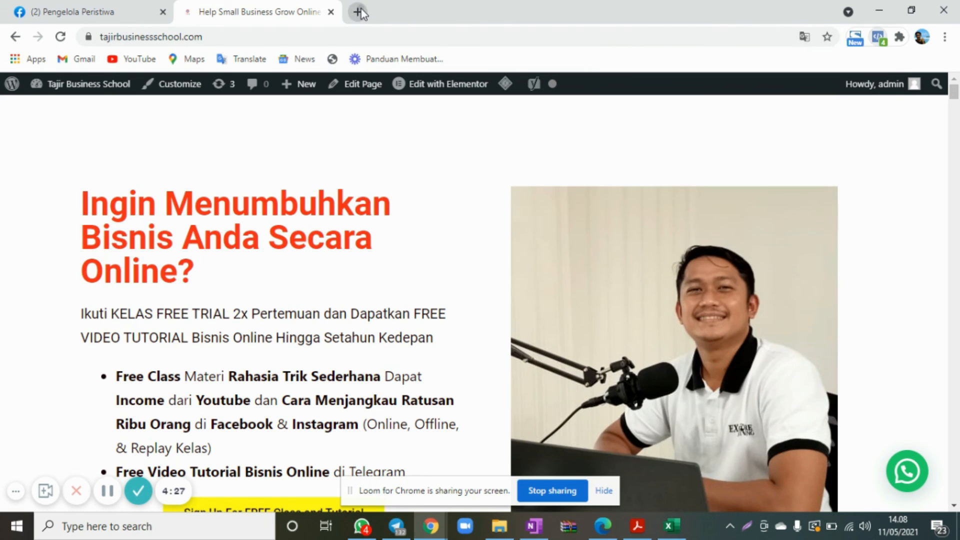
click(362, 19)
text(facebook pixe)
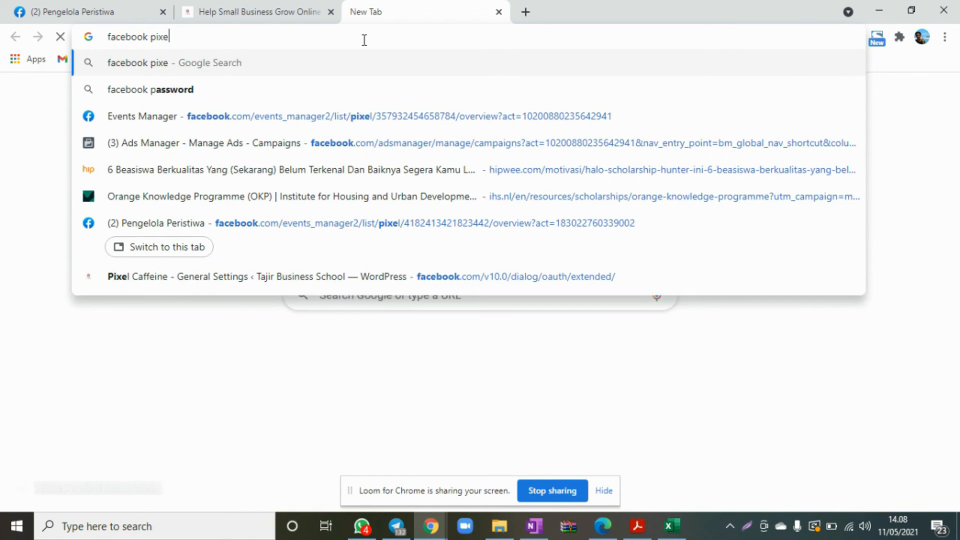
text(l helper)
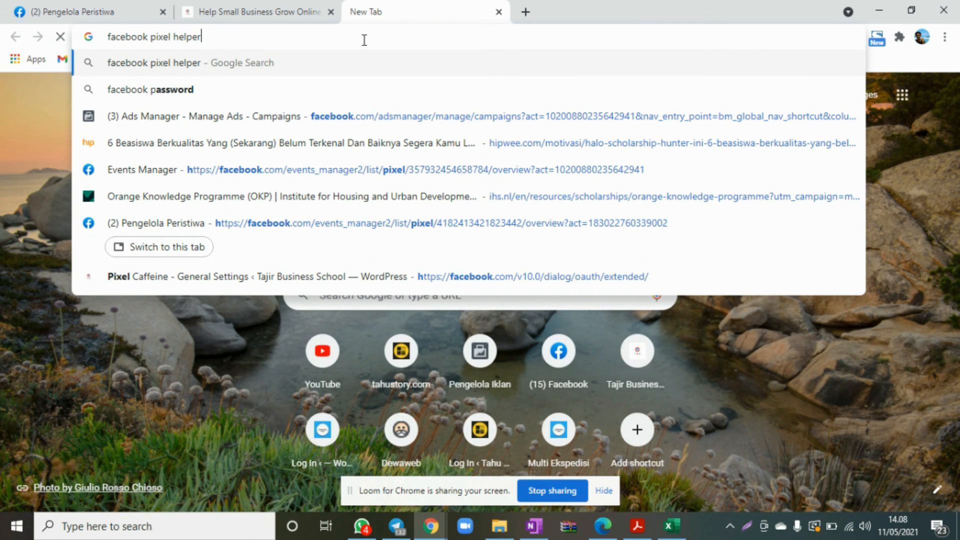
key(Return)
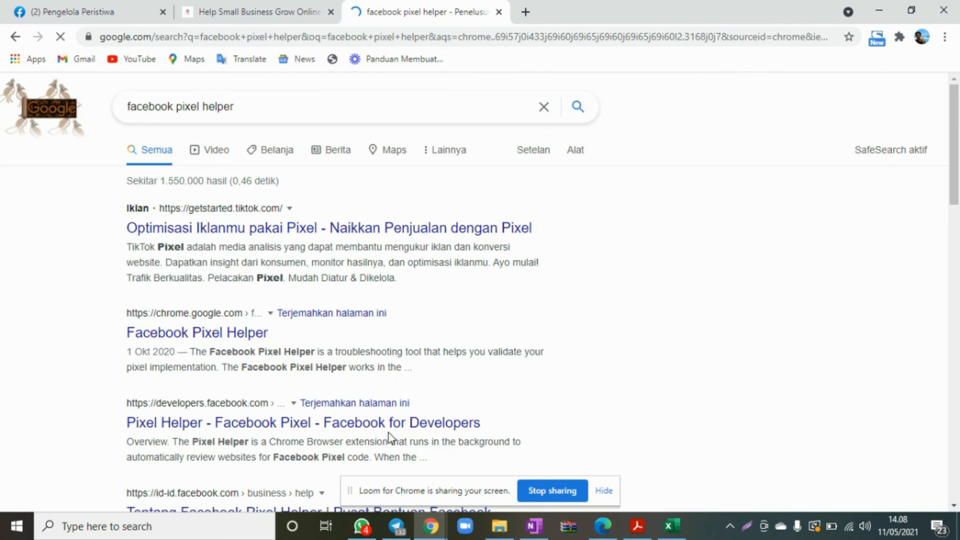
scroll(318, 367, down, 2)
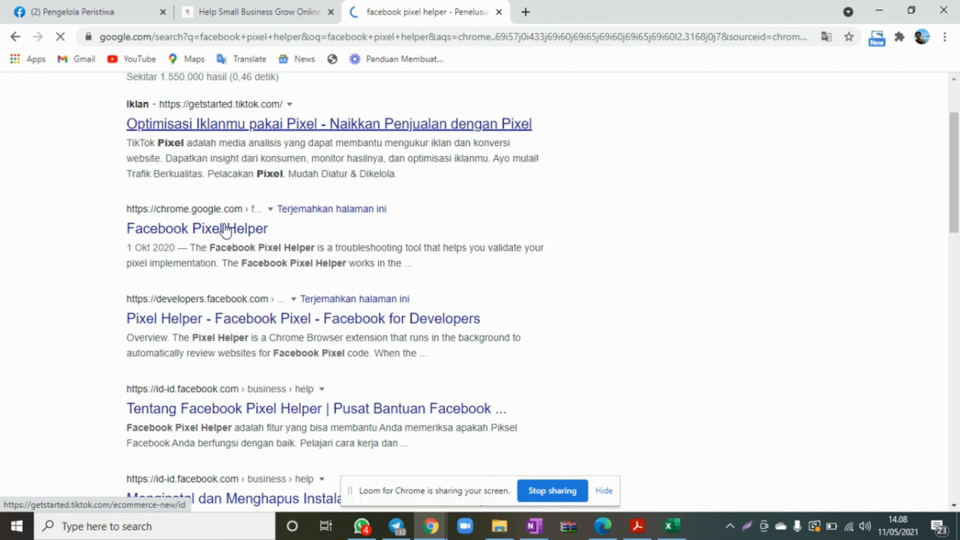
click(225, 230)
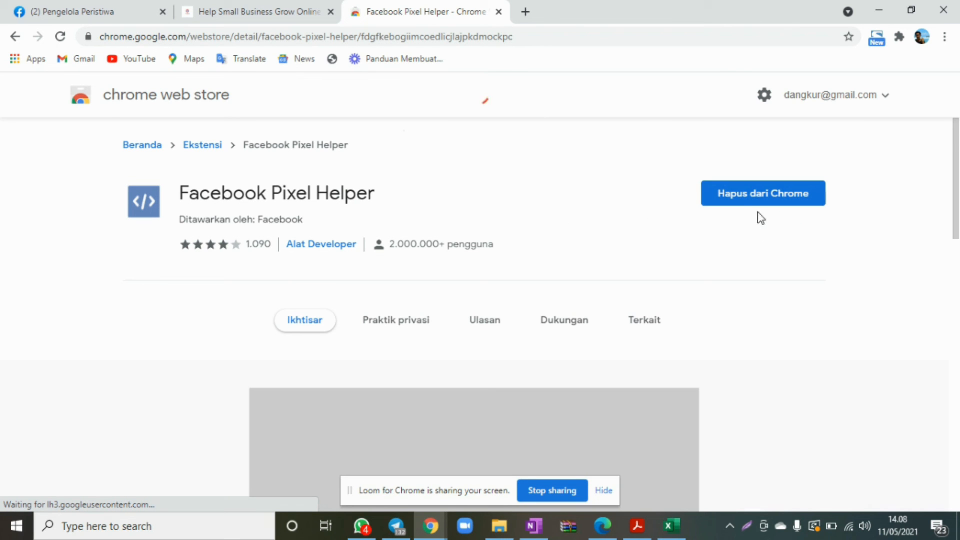
Close the Chrome Web Store page and open Facebook Pixel Helper on the tajirbusinessschool.com page.
click(498, 12)
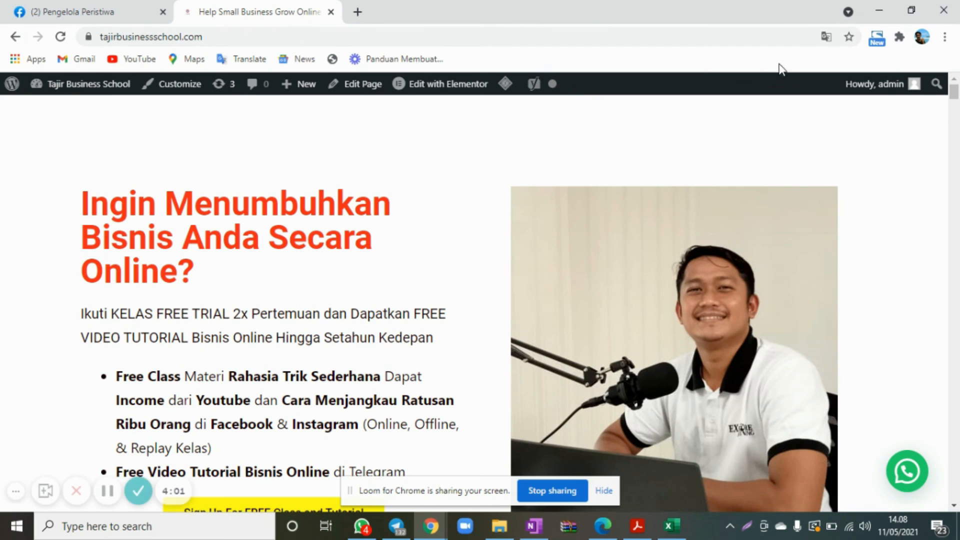
click(900, 37)
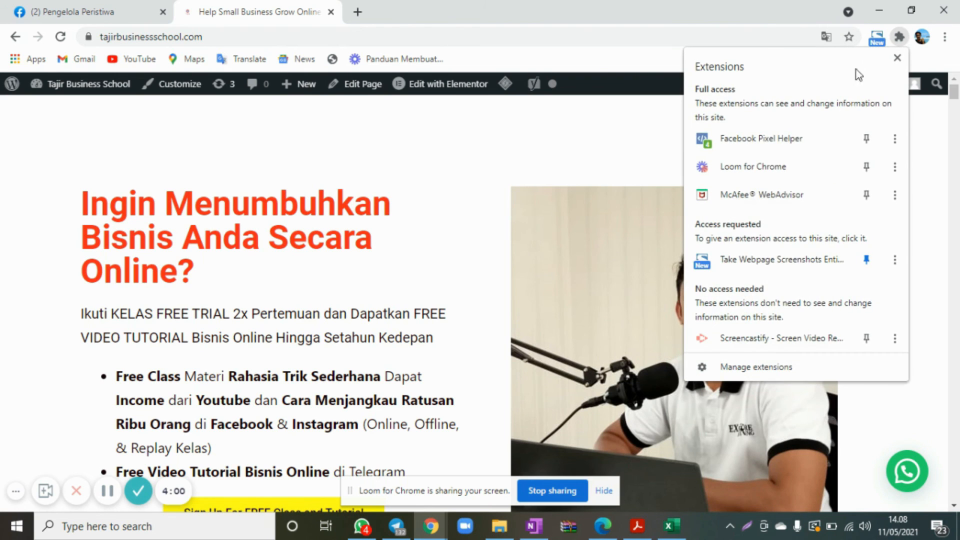
click(787, 139)
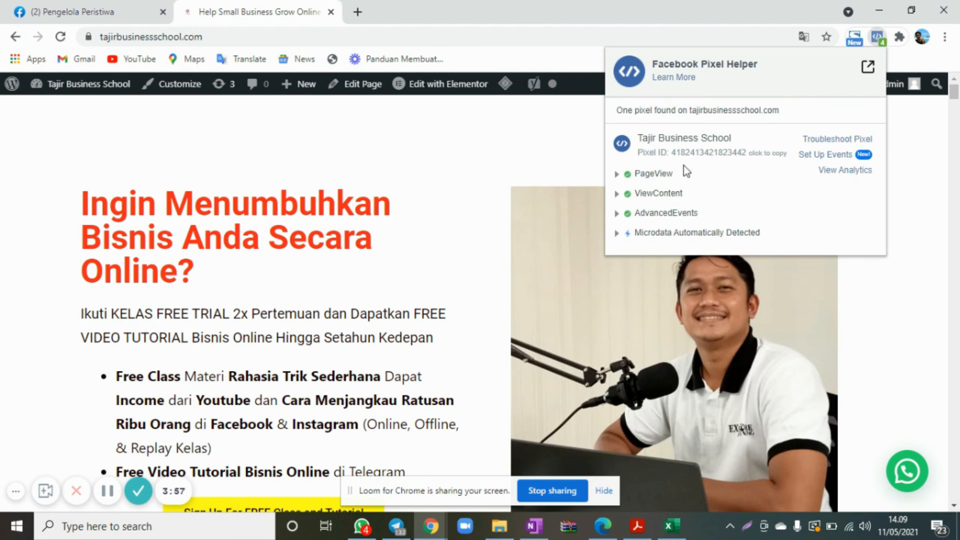
Open the Tahu Story home page at tahustory.com in a new tab and check its pixel with Facebook Pixel Helper.
click(362, 16)
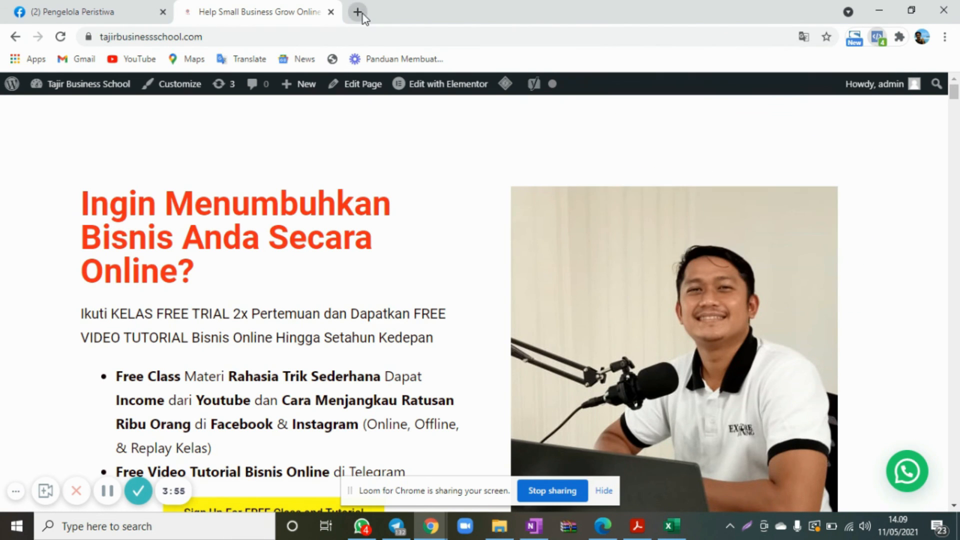
click(358, 43)
text(tahu)
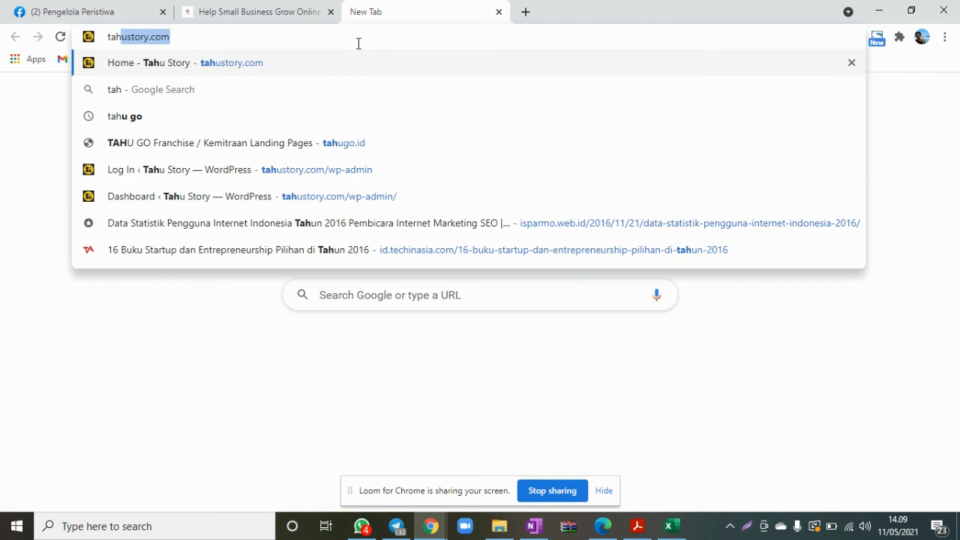
key(Down)
key(Return)
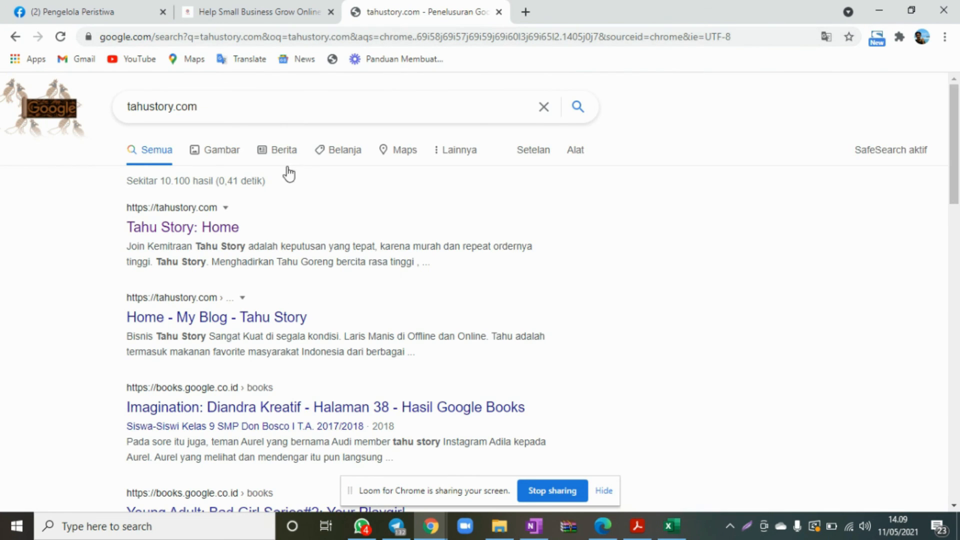
click(235, 231)
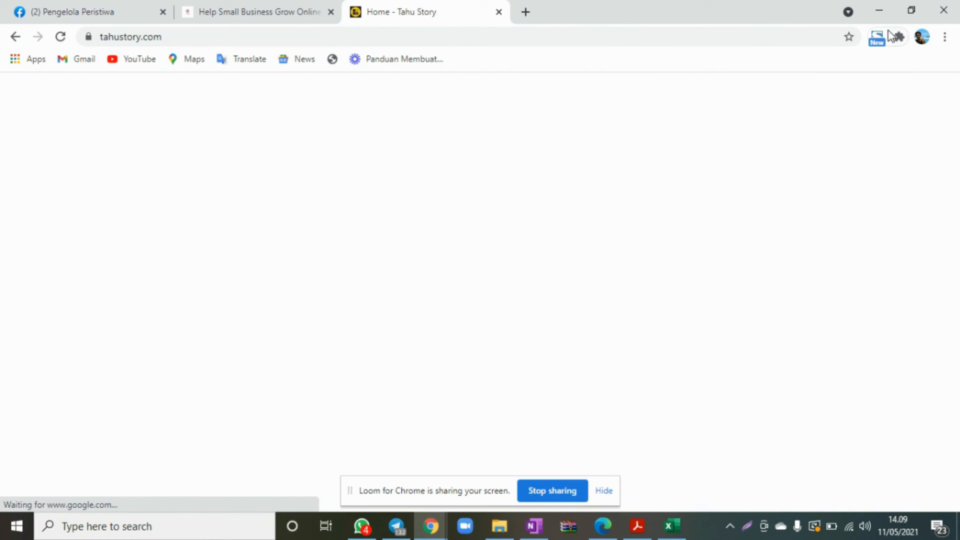
click(898, 36)
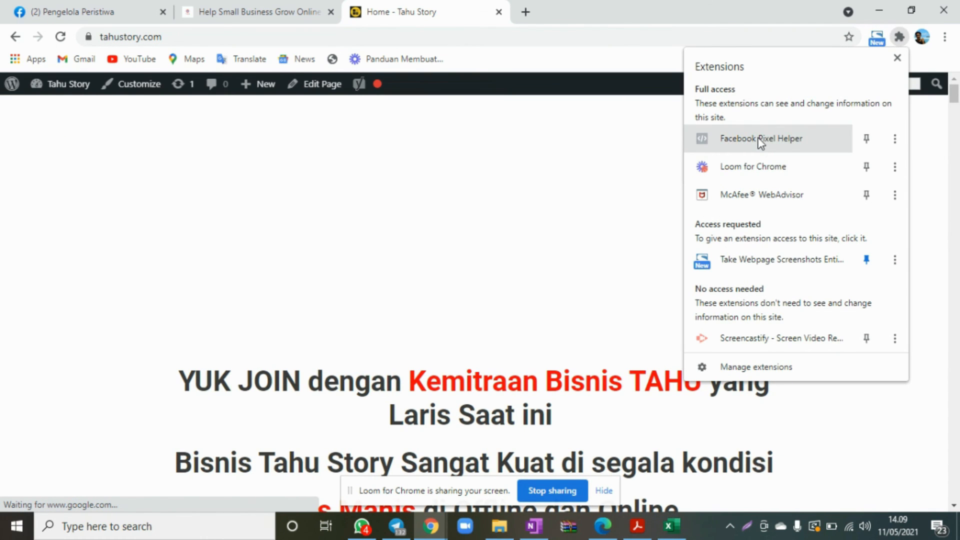
click(735, 148)
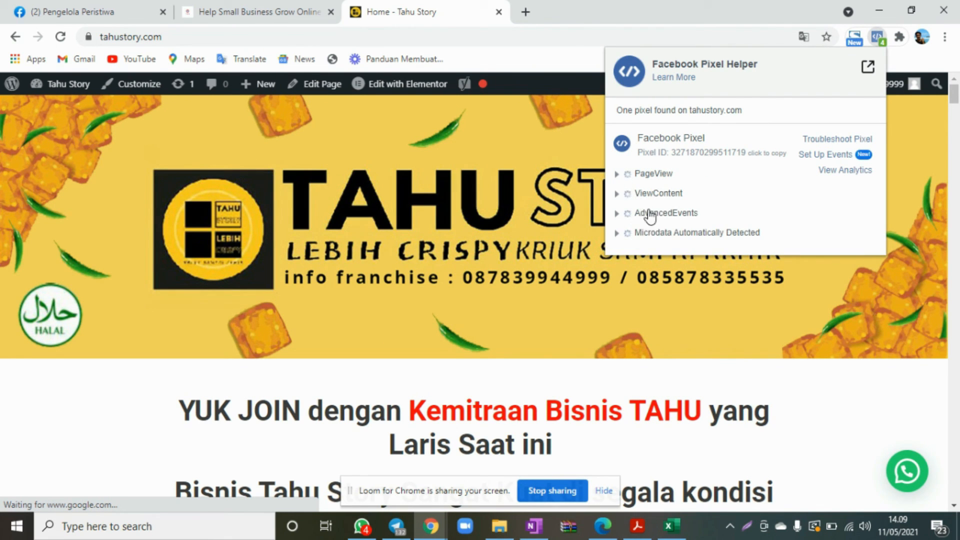
Go to shopee.co.id and search its stores for "erigo".
click(482, 34)
text(sho)
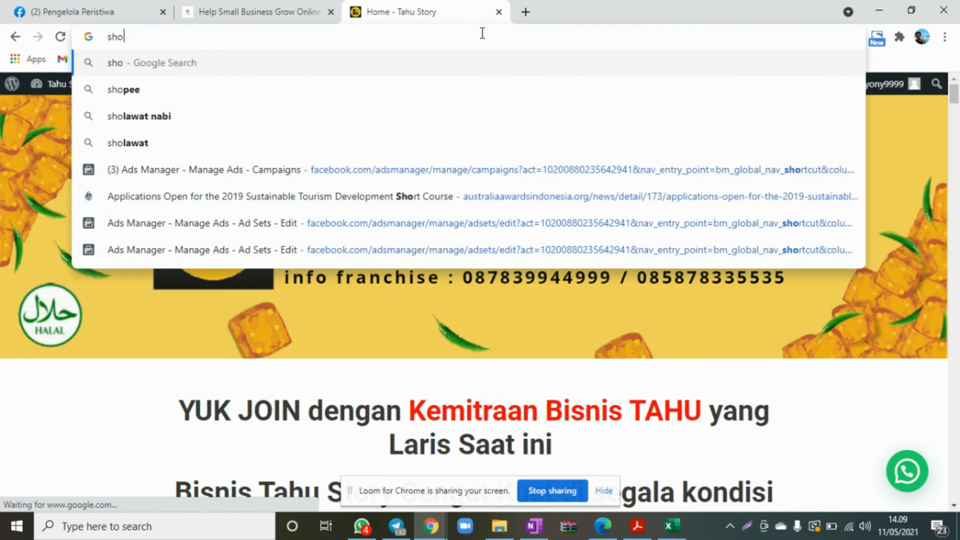
text(pee.co.id)
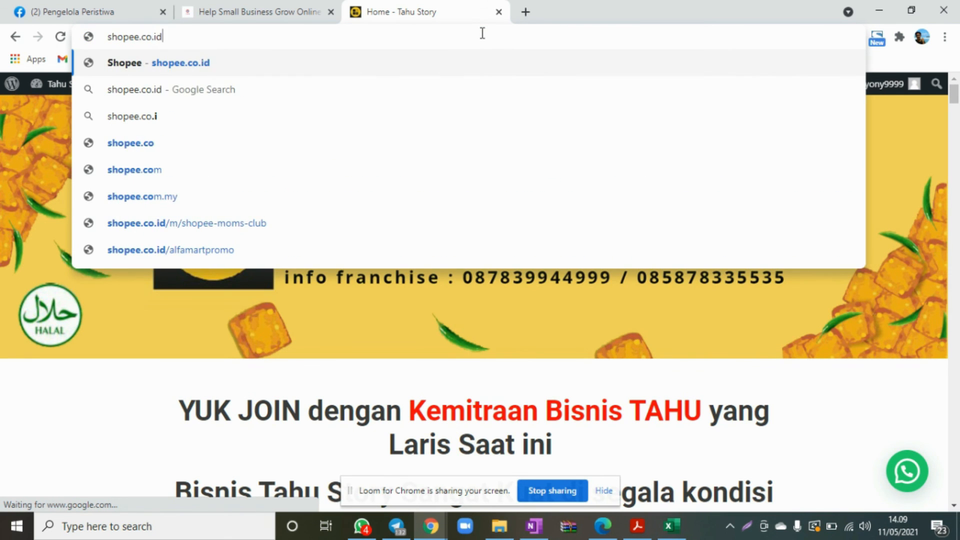
key(Return)
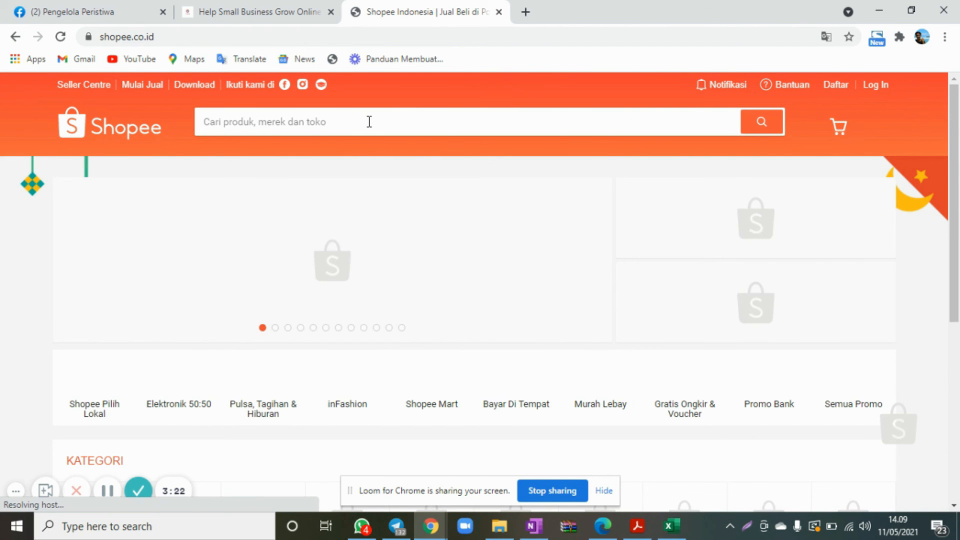
click(314, 126)
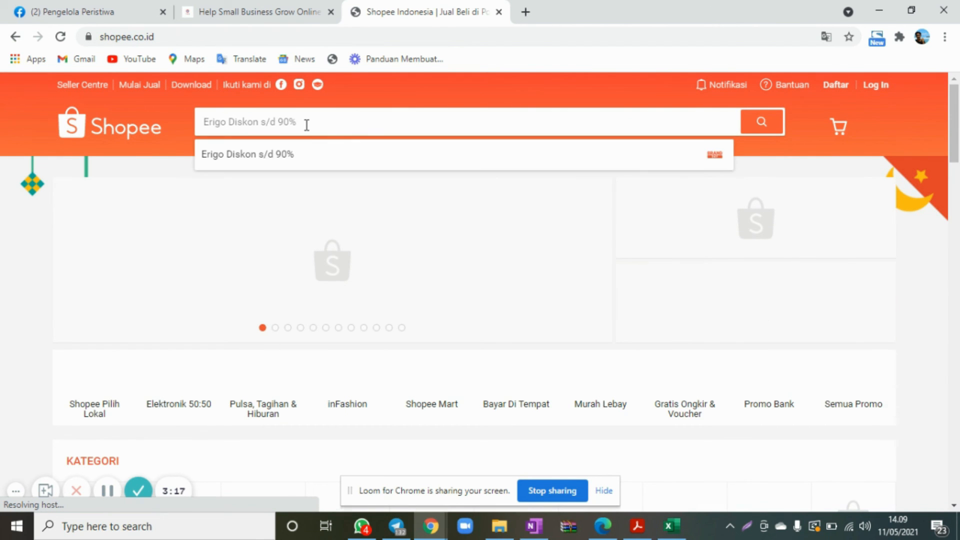
text(erigo)
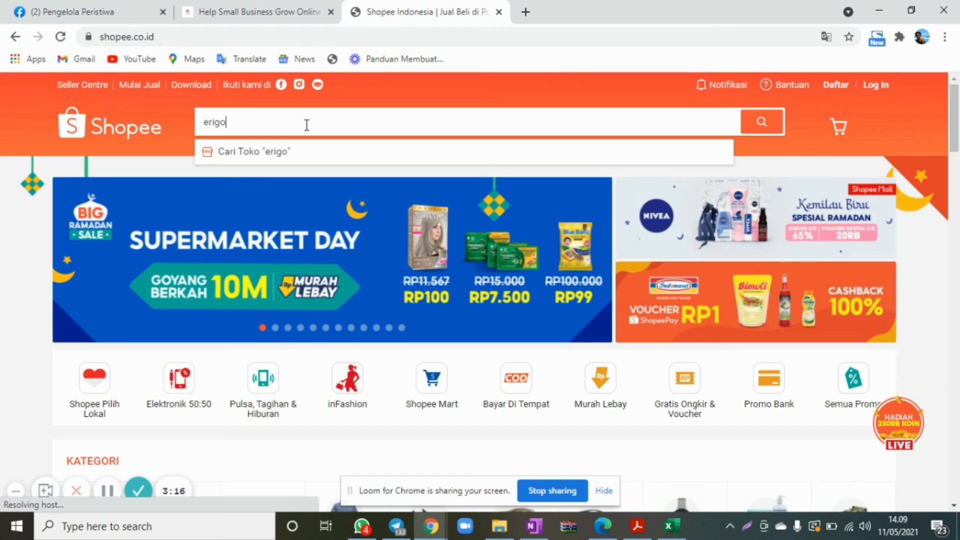
click(283, 155)
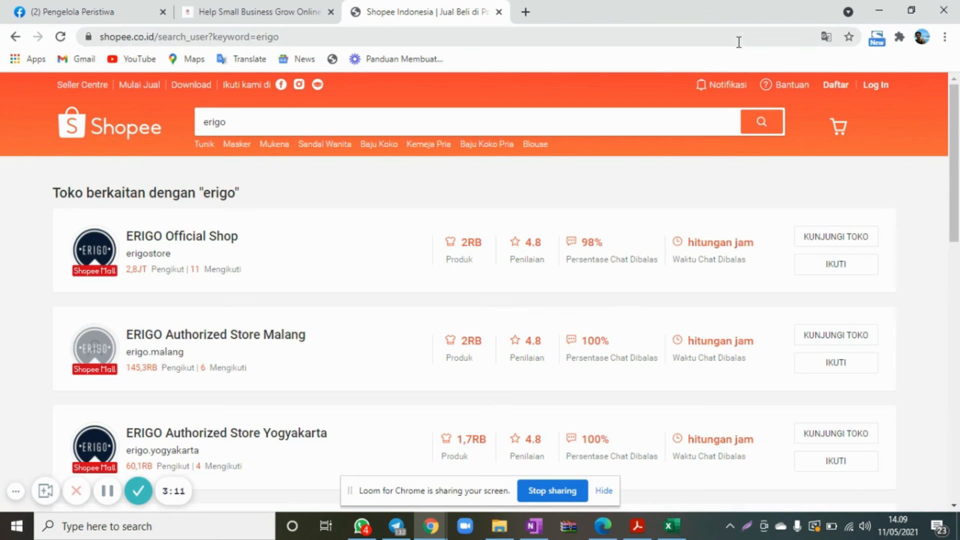
Open Facebook Pixel Helper on the Shopee store search results and expand the PageView event's details.
click(899, 43)
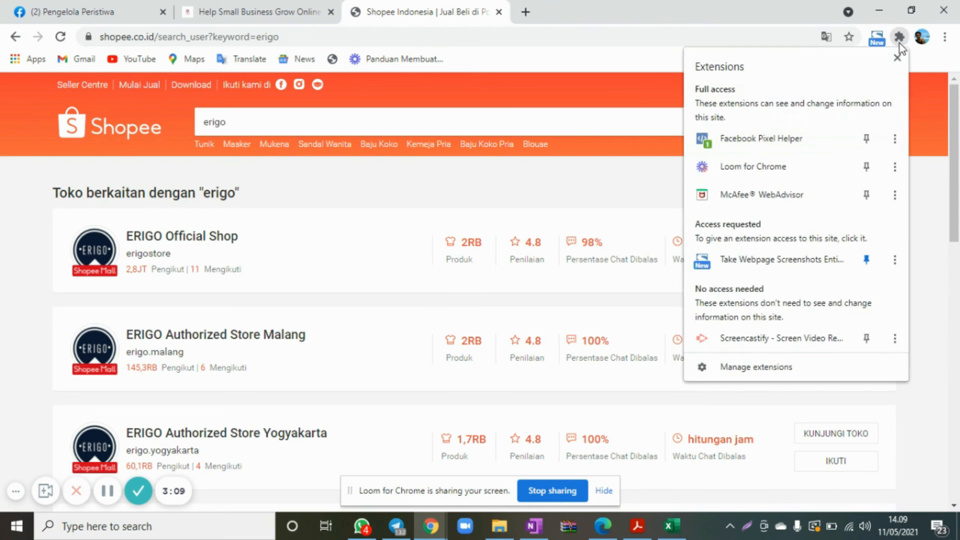
click(709, 145)
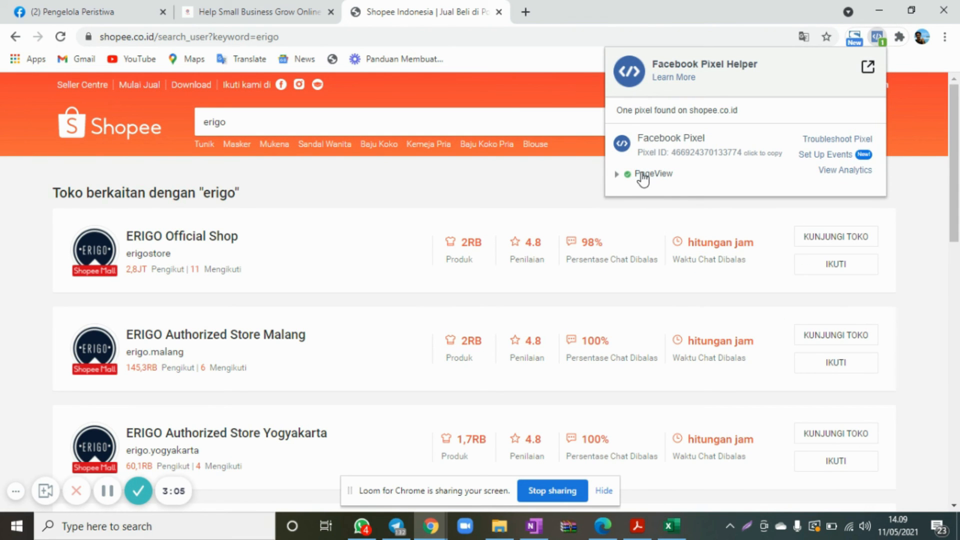
click(642, 176)
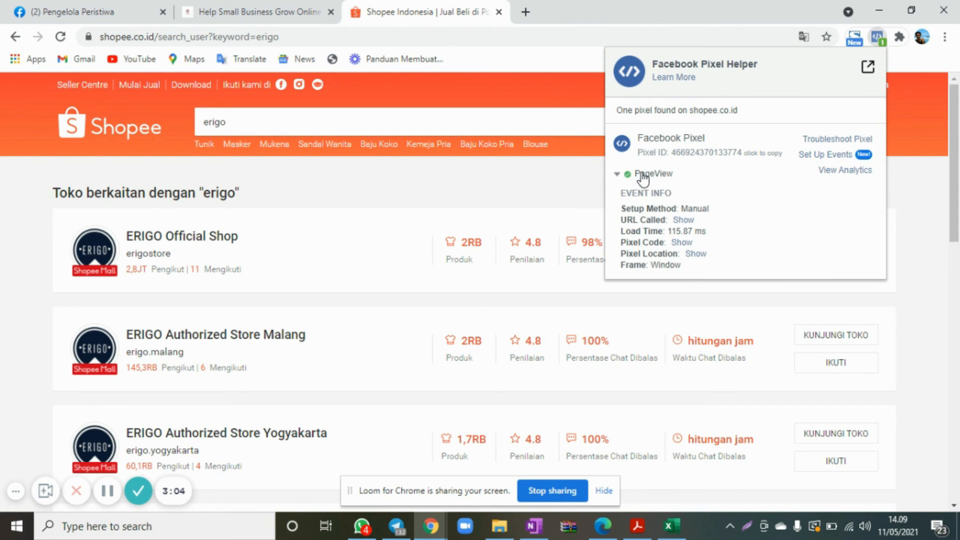
Open the ERIGO Official Shop page and inspect its PageView event details in Facebook Pixel Helper.
click(213, 243)
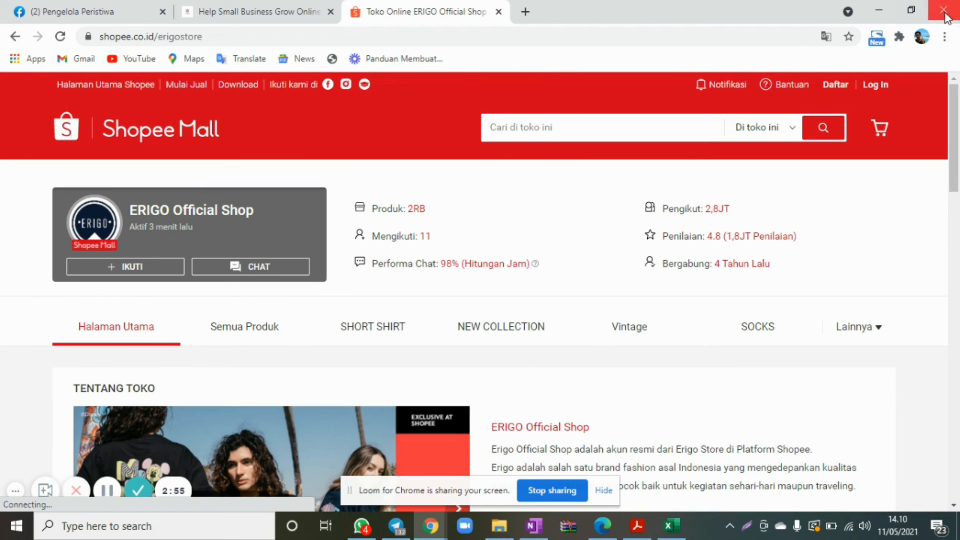
click(900, 39)
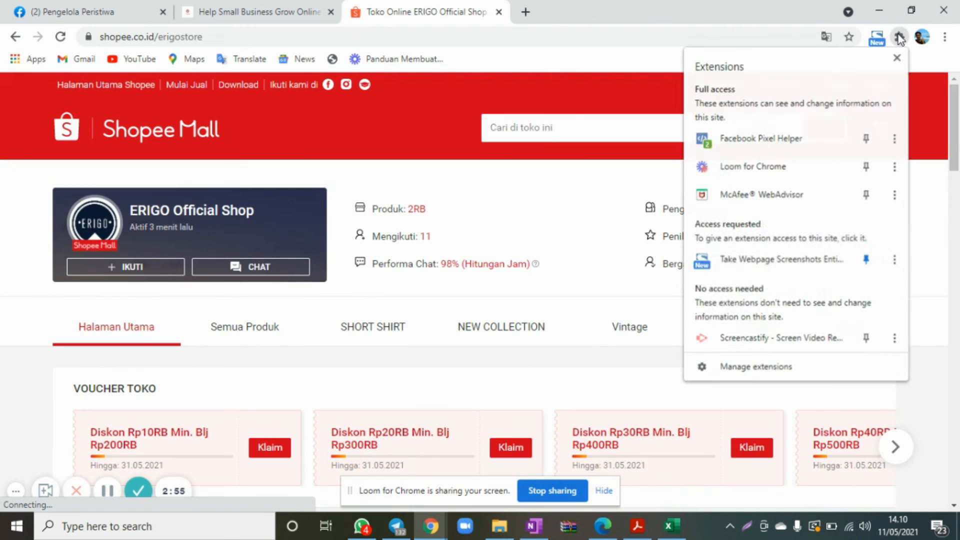
click(777, 144)
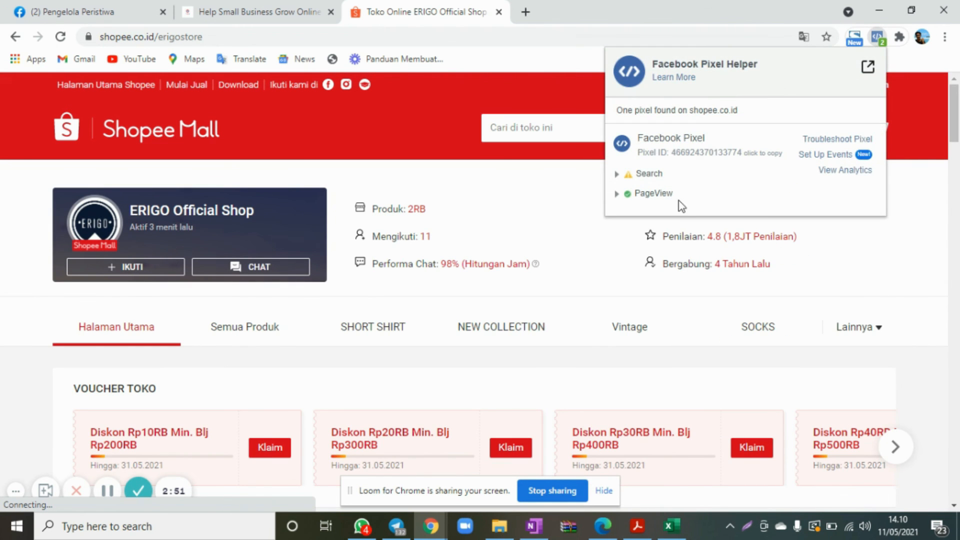
click(653, 198)
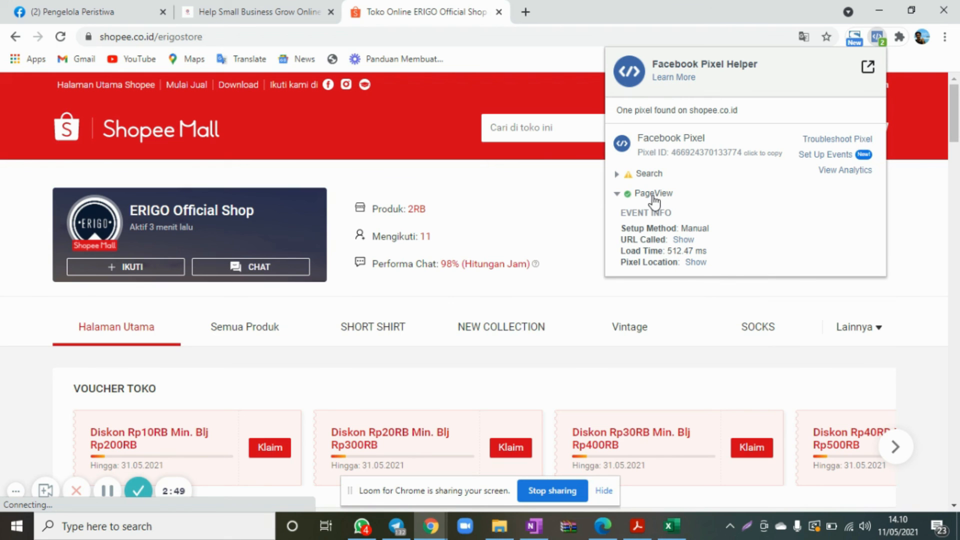
click(509, 194)
Look over the ERIGO Official Shop page and review its pixel events again in Facebook Pixel Helper.
scroll(481, 308, down, 4)
scroll(480, 308, up, 4)
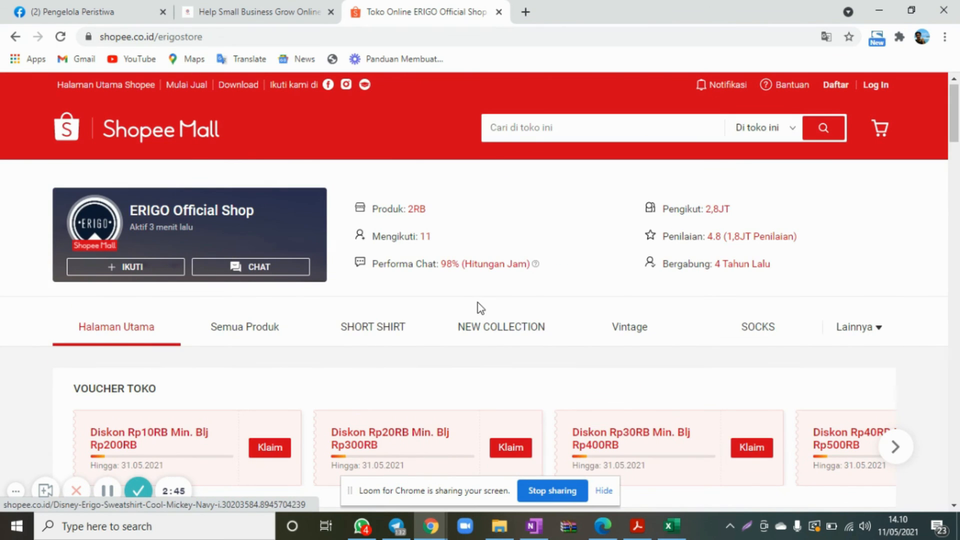
scroll(480, 307, down, 10)
scroll(479, 308, up, 10)
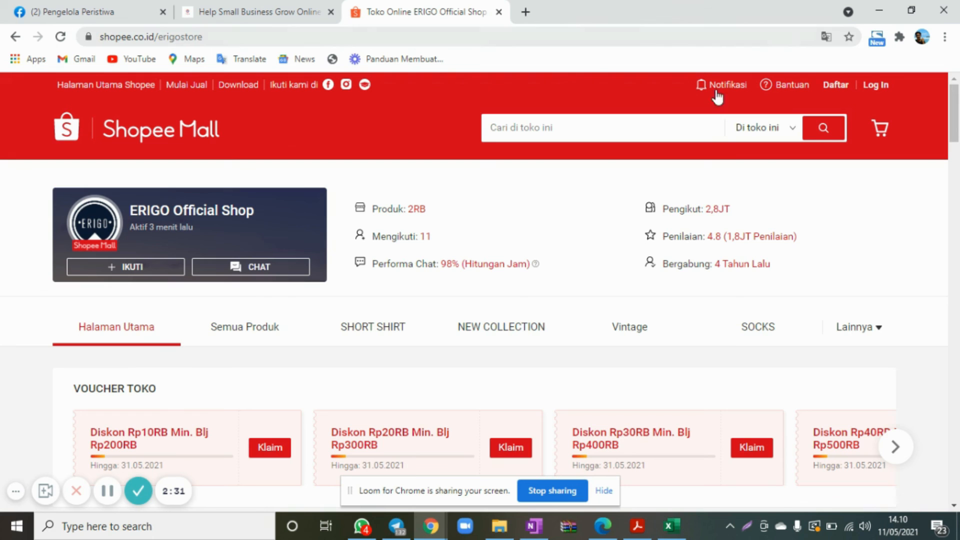
click(899, 36)
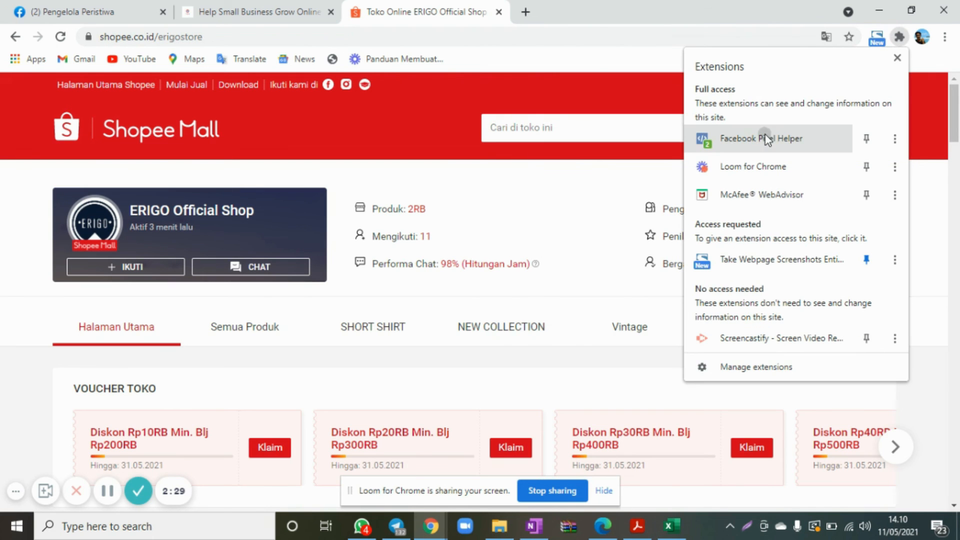
click(765, 135)
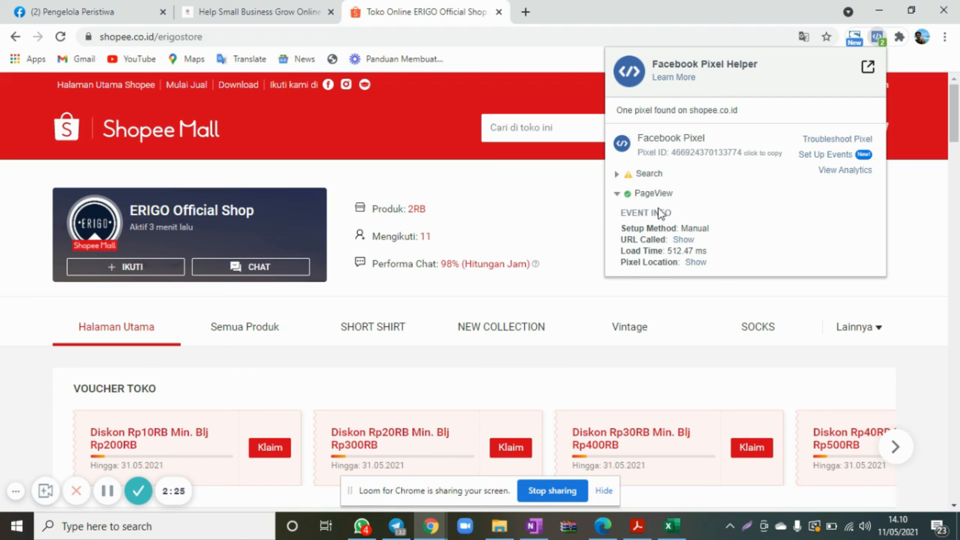
click(475, 193)
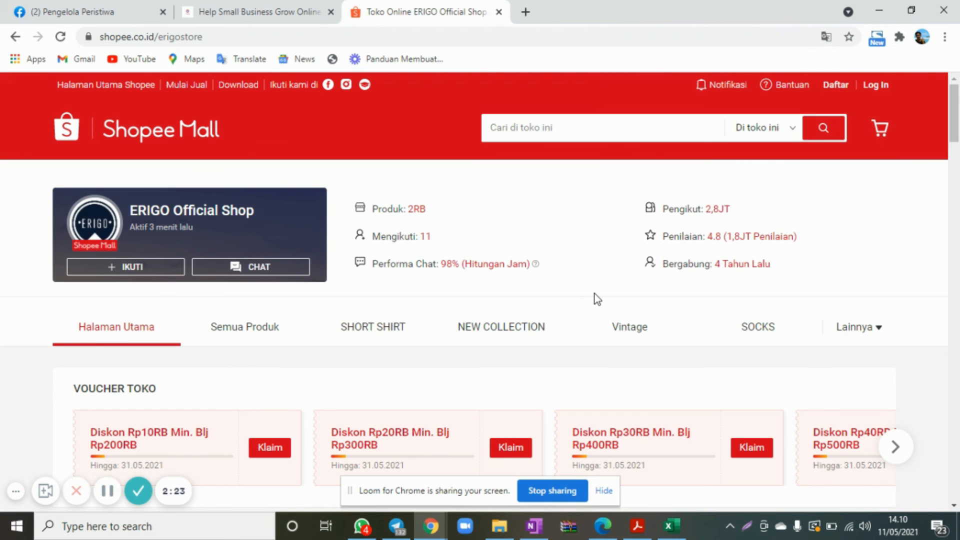
Browse the ERIGO Official Shop page down to its full product listing.
scroll(595, 293, down, 2)
scroll(595, 293, down, 6)
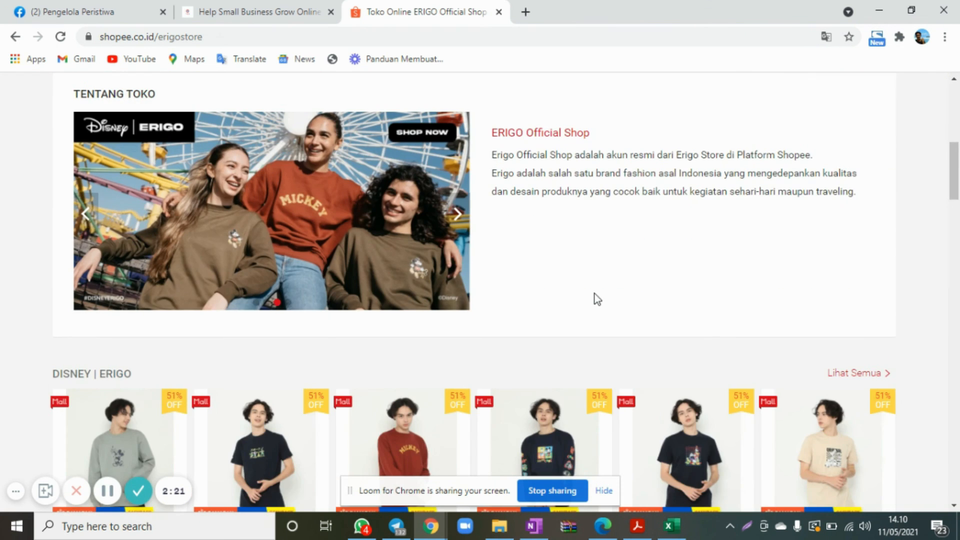
scroll(595, 294, down, 9)
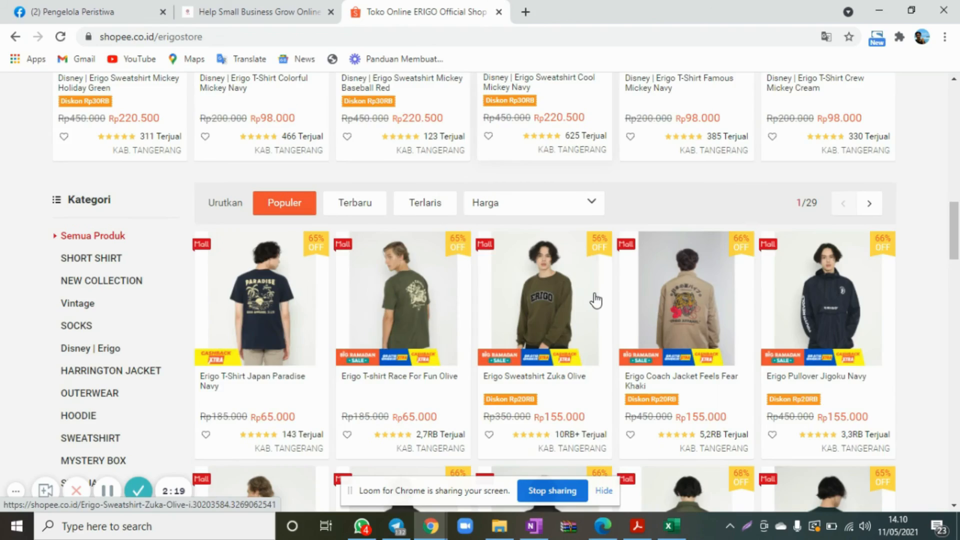